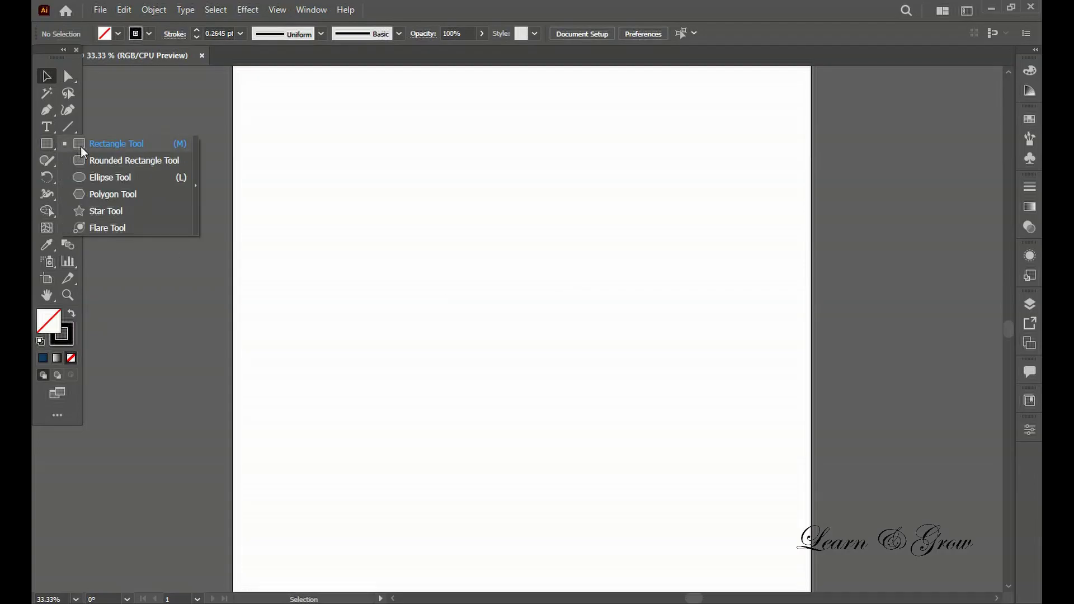
# Draw the wide rectangle and the square beside it, adjusting the wide block's width
pyautogui.click(82, 144)
pyautogui.moveTo(336, 245); pyautogui.dragTo(594, 351)
pyautogui.press('v')
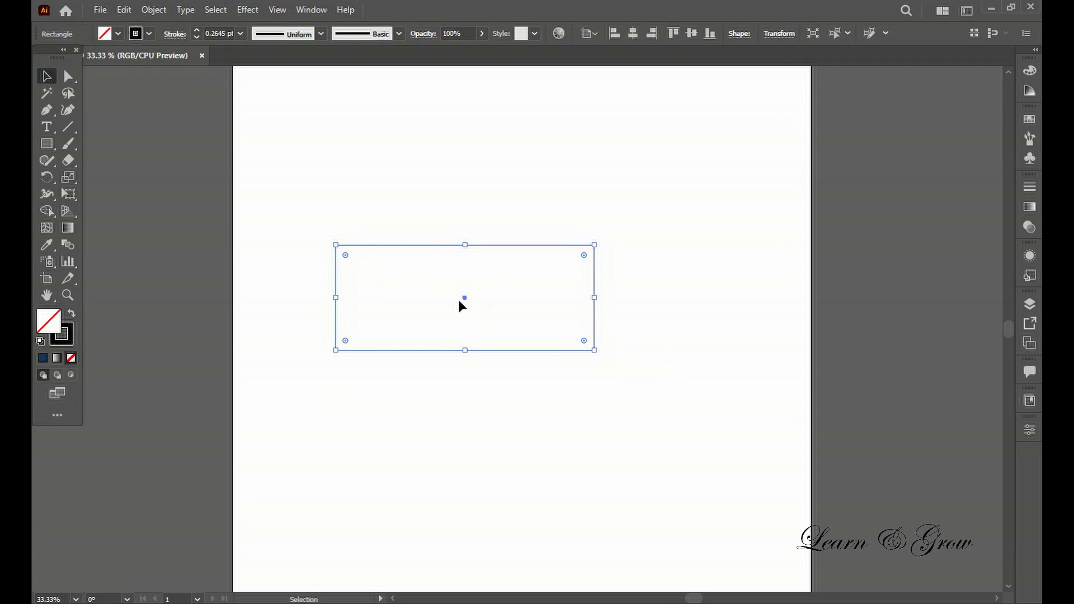
pyautogui.moveTo(805, 163); pyautogui.dragTo(287, 372)
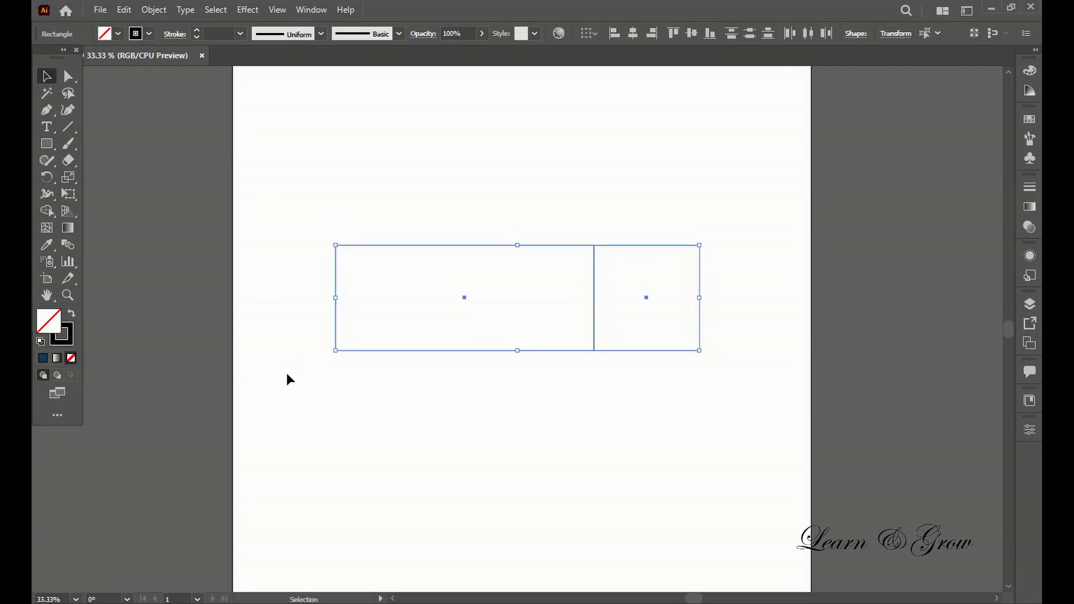
pyautogui.moveTo(336, 302); pyautogui.dragTo(347, 302)
pyautogui.click(292, 160)
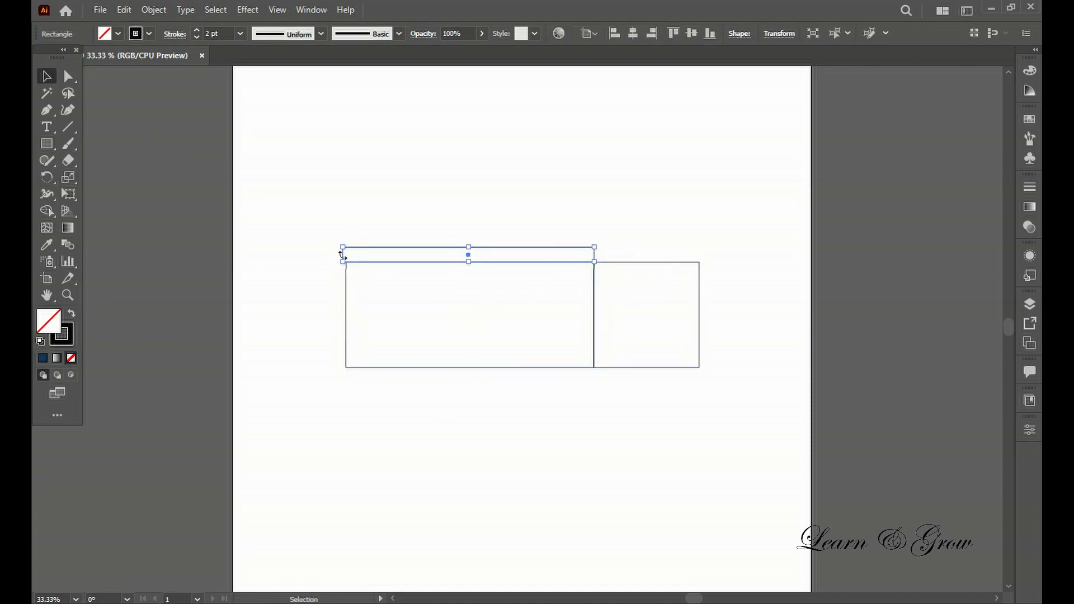
# Stretch the thin top bar across the wide block and align an Alt-dragged copy over the square
pyautogui.hotkey('ctrl', '=')
pyautogui.moveTo(343, 255); pyautogui.dragTo(301, 255)
pyautogui.moveTo(509, 254)
pyautogui.mouseDown()
pyautogui.moveTo(929, 256)
pyautogui.moveTo(520, 259)
pyautogui.mouseUp()
pyautogui.hotkey('ctrl', '=')
pyautogui.hotkey('ctrl', '=')
pyautogui.hotkey('ctrl', '=')
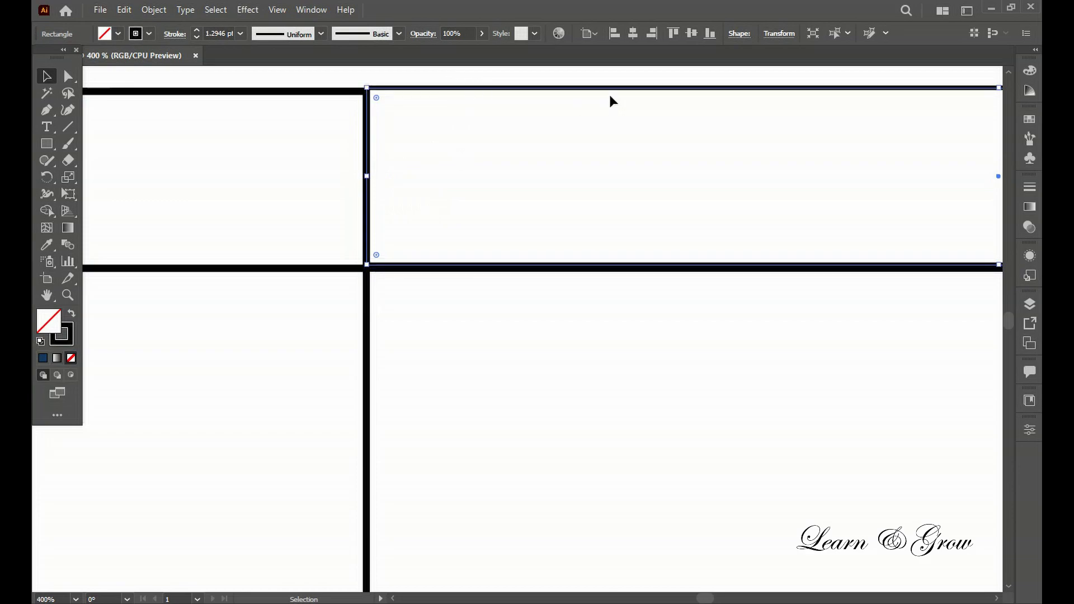
pyautogui.click(611, 101)
pyautogui.hotkey('ctrl', '=')
pyautogui.hotkey('ctrl', '=')
pyautogui.hotkey('ctrl', '=')
pyautogui.hotkey('ctrl', '=')
pyautogui.hotkey('ctrl', '=')
pyautogui.moveTo(532, 168); pyautogui.dragTo(532, 168)
pyautogui.hotkey('ctrl', '0')
# Fill the wide rectangle light blue
pyautogui.moveTo(254, 189); pyautogui.dragTo(244, 189)
pyautogui.click(268, 280)
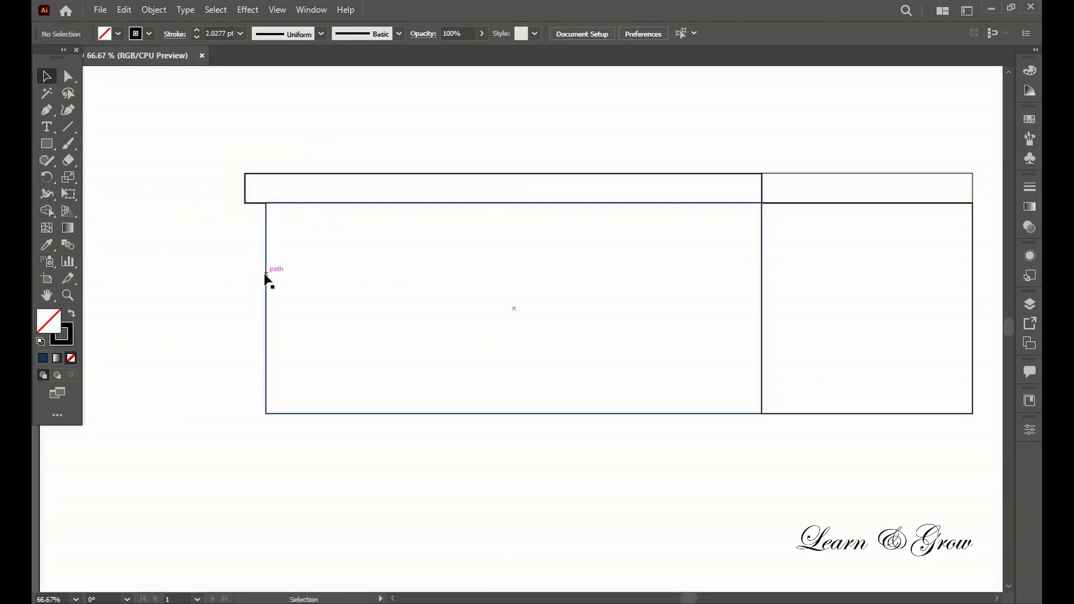
pyautogui.doubleClick(65, 336)
pyautogui.click(385, 333)
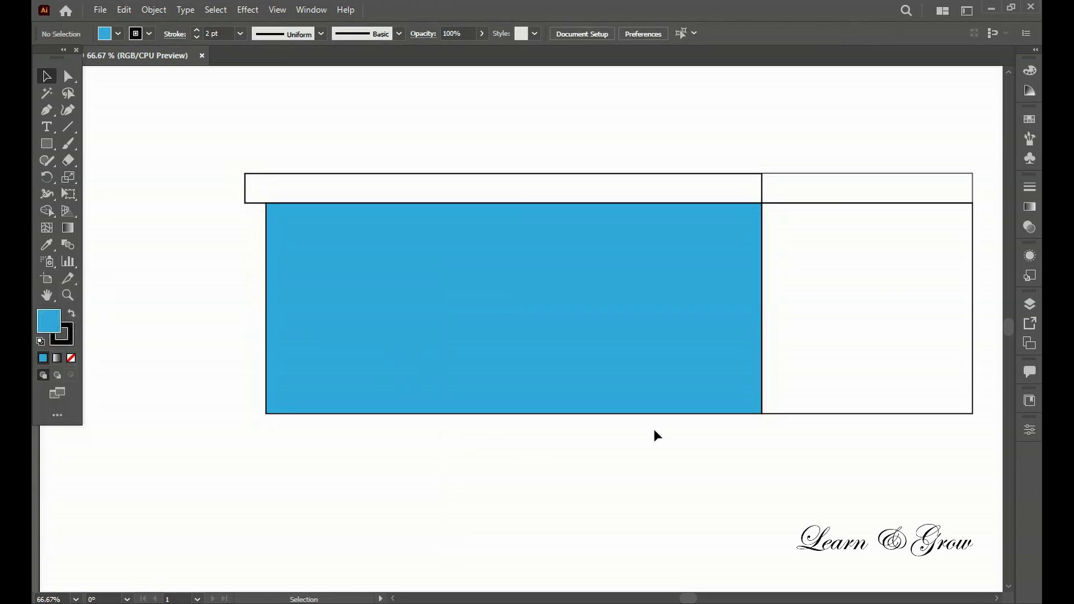
# Fill the square dark blue
pyautogui.click(867, 414)
pyautogui.doubleClick(56, 336)
pyautogui.press('Return')
pyautogui.scroll(2, 290, 321)
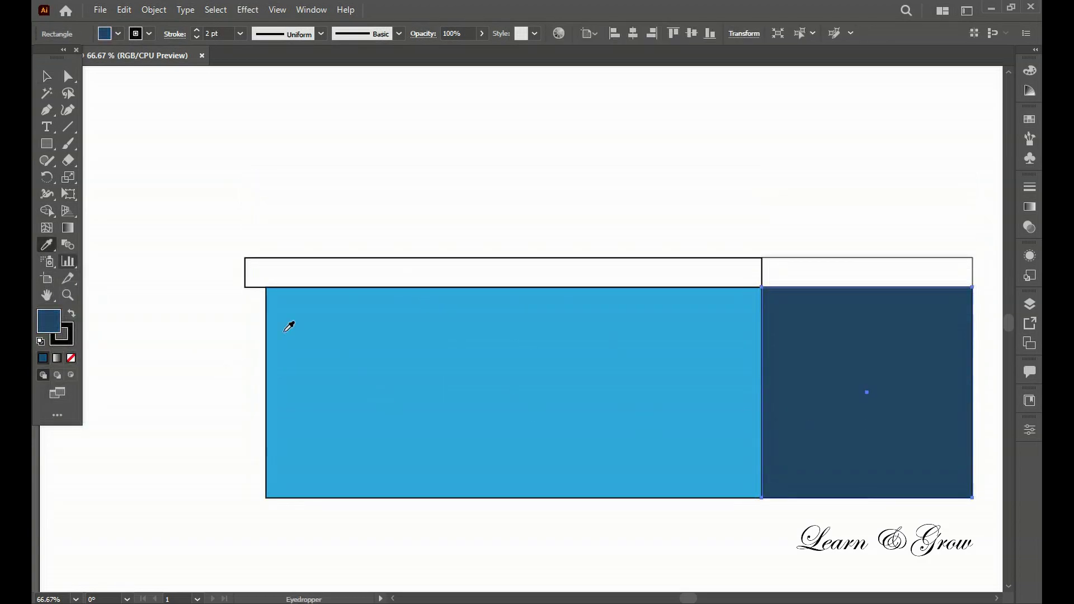
pyautogui.doubleClick(49, 321)
pyautogui.press('Return')
# Try a grey fill on the wide block's top bar, then undo it
pyautogui.click(336, 273)
pyautogui.doubleClick(48, 321)
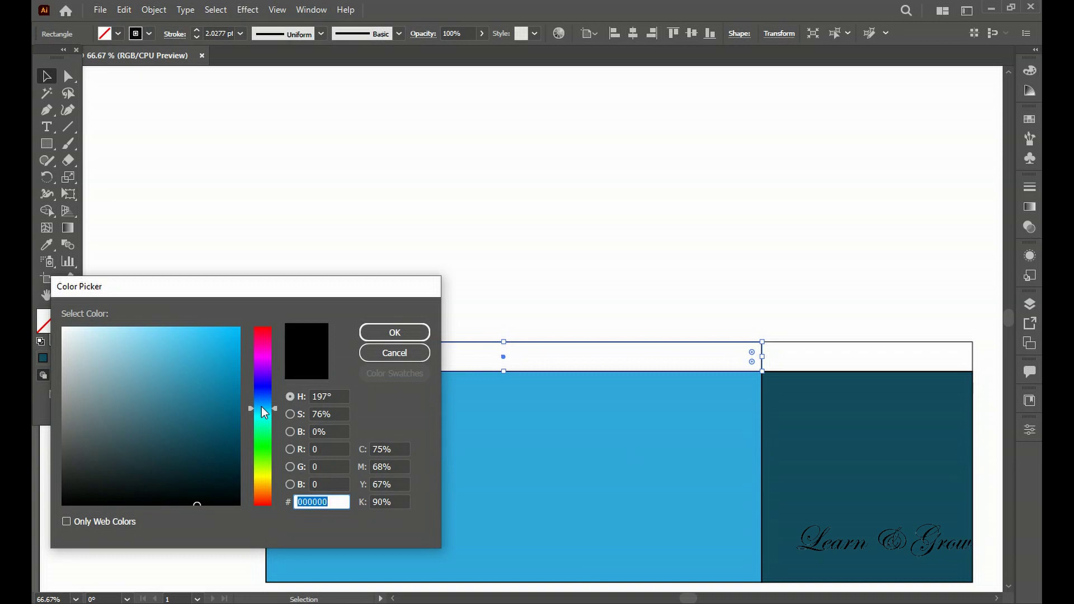
pyautogui.click(68, 431)
pyautogui.click(160, 391)
pyautogui.press('Return')
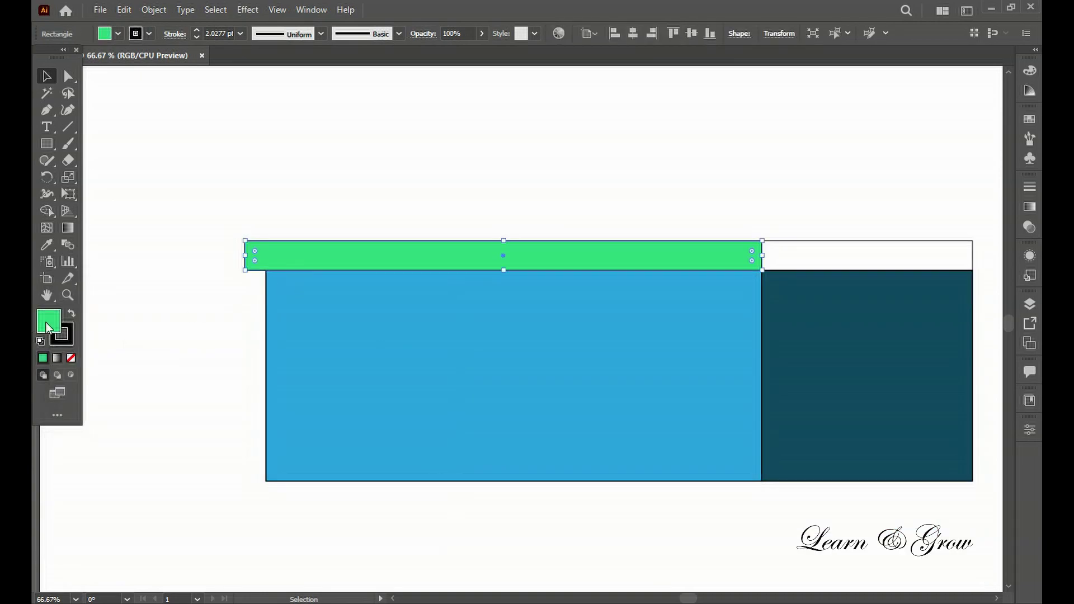
pyautogui.hotkey('ctrl', 'z')
pyautogui.click(184, 347)
pyautogui.scroll(2, 286, 367)
pyautogui.scroll(-1, 287, 367)
# Fill the wide block's top bar yellow-green
pyautogui.click(279, 317)
pyautogui.doubleClick(47, 319)
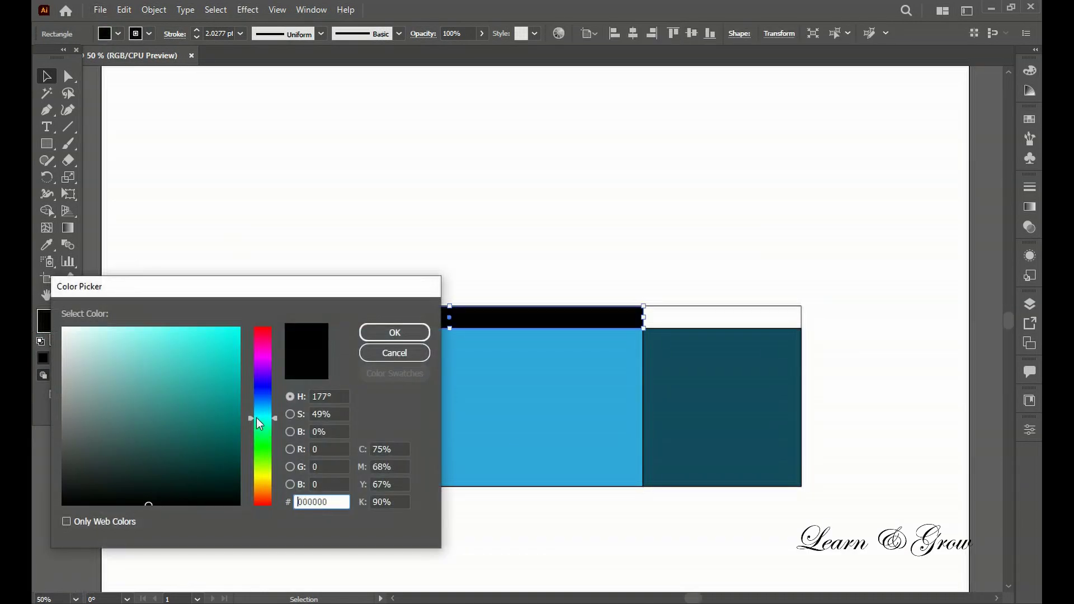
pyautogui.moveTo(256, 418)
pyautogui.mouseDown()
pyautogui.moveTo(260, 402)
pyautogui.moveTo(262, 475)
pyautogui.mouseUp()
pyautogui.click(394, 332)
# Fill the square's top bar dark olive
pyautogui.hscroll(3, 323, 414)
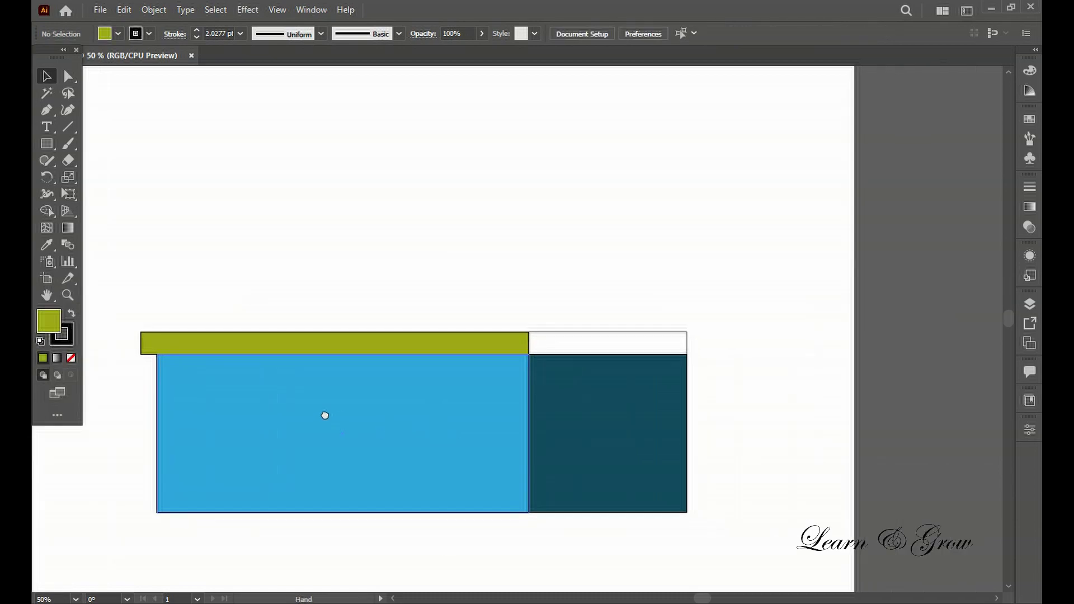
pyautogui.doubleClick(43, 321)
pyautogui.click(205, 445)
pyautogui.click(391, 333)
# Alt-drag a copy of the yellow-green bar down and shrink it into a thin strip
pyautogui.scroll(-3, 375, 302)
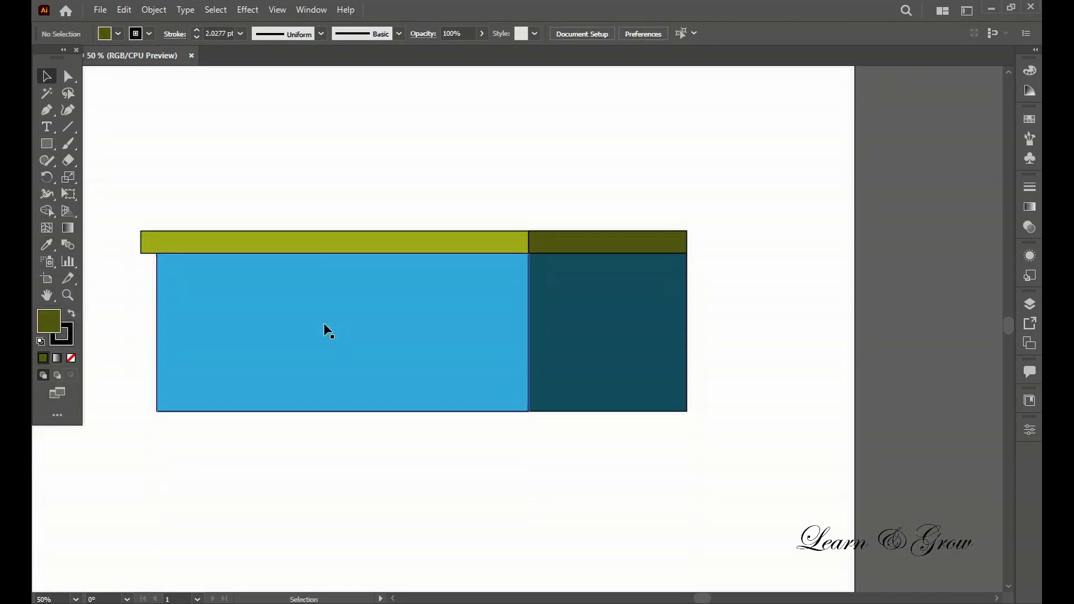
pyautogui.press('a')
pyautogui.moveTo(334, 243)
pyautogui.mouseDown()
pyautogui.moveTo(342, 280)
pyautogui.moveTo(331, 267)
pyautogui.mouseUp()
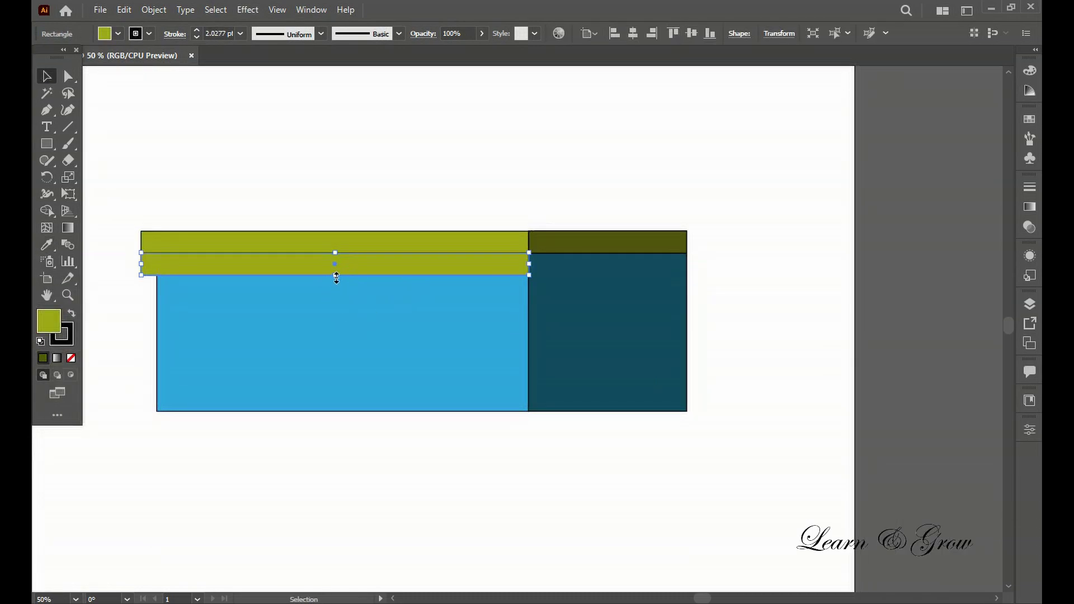
pyautogui.moveTo(528, 275); pyautogui.dragTo(526, 261)
pyautogui.scroll(3, 528, 243)
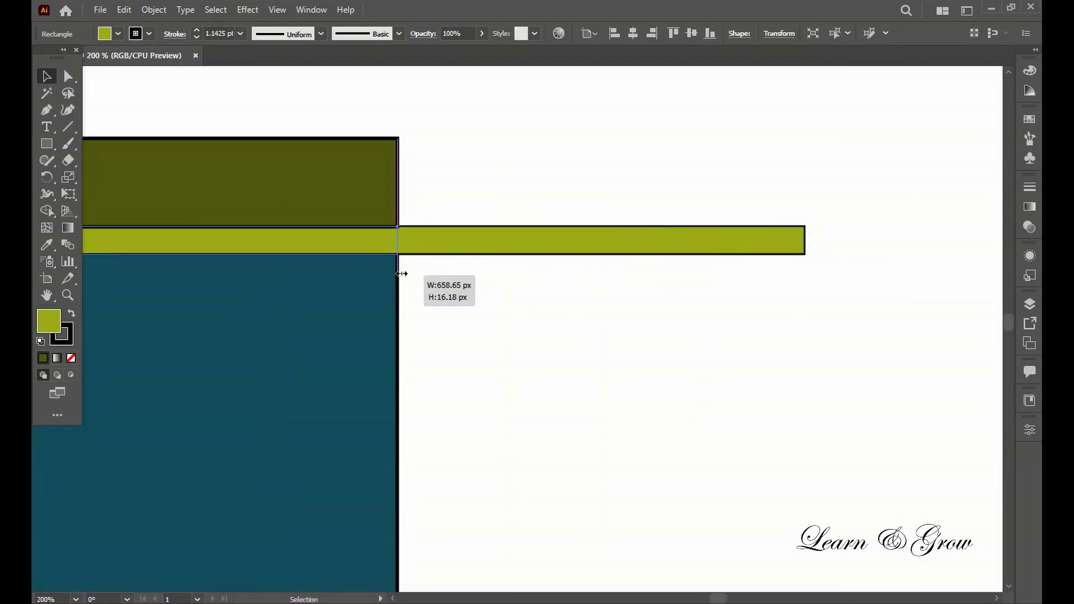
pyautogui.scroll(-3, 529, 244)
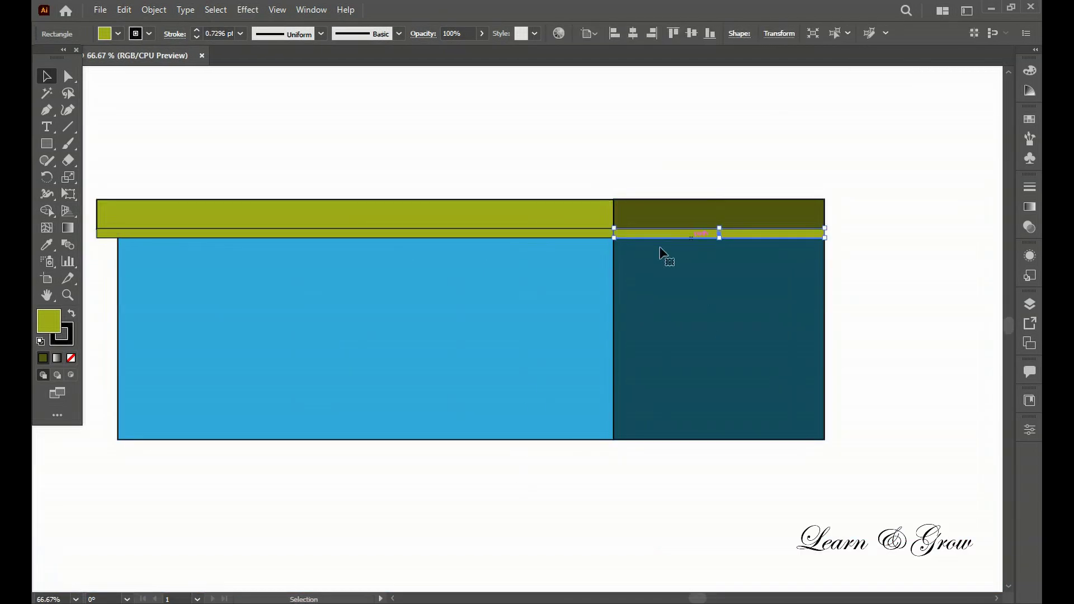
pyautogui.moveTo(99, 236); pyautogui.dragTo(454, 245)
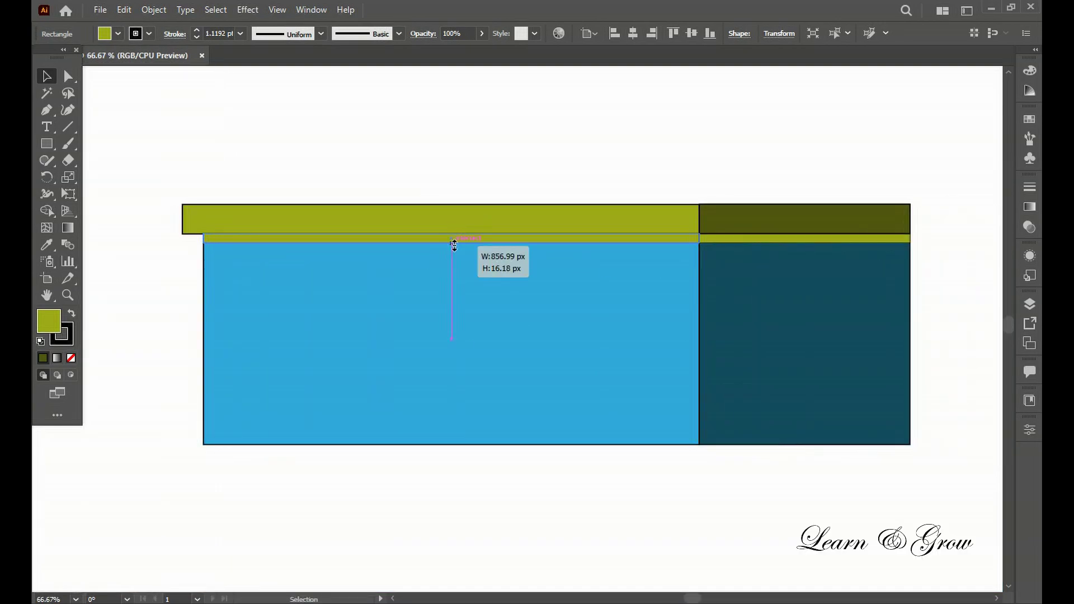
pyautogui.moveTo(807, 248); pyautogui.dragTo(806, 248)
# Extend the thin strip under both blocks and align its top edge with the bars above
pyautogui.scroll(2, 749, 247)
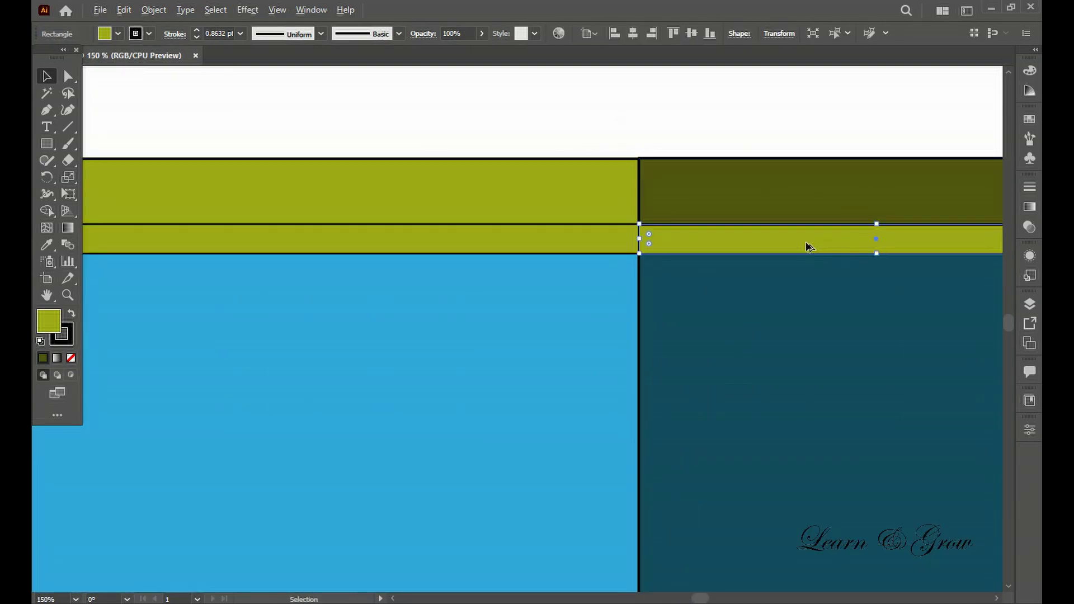
pyautogui.scroll(2, 807, 247)
pyautogui.moveTo(510, 214); pyautogui.dragTo(629, 224)
pyautogui.scroll(3, 629, 223)
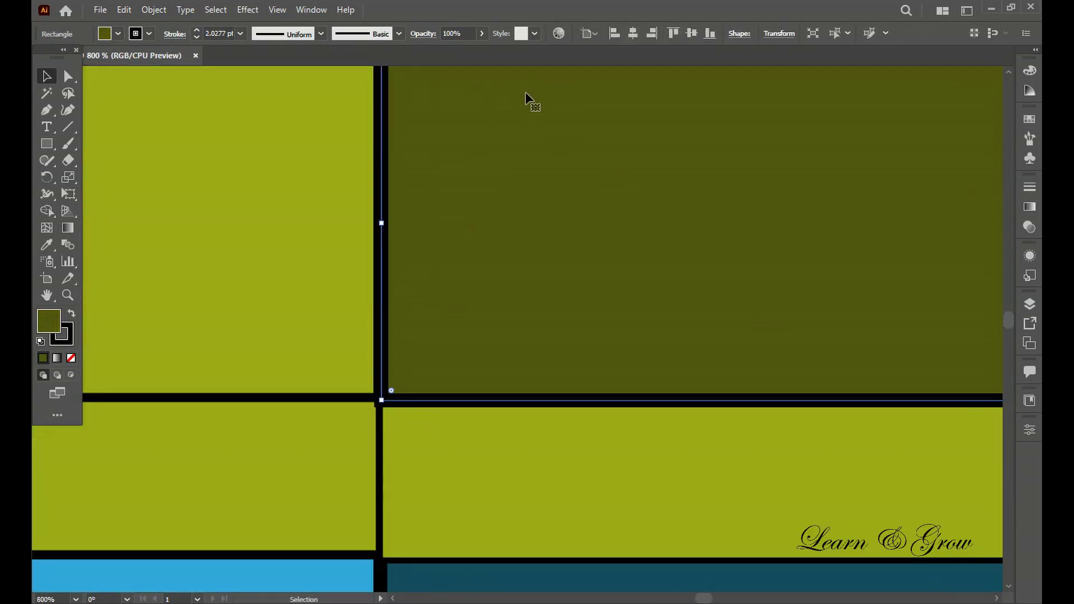
pyautogui.moveTo(526, 91); pyautogui.dragTo(419, 172)
pyautogui.scroll(-3, 481, 190)
pyautogui.moveTo(417, 221); pyautogui.dragTo(491, 235)
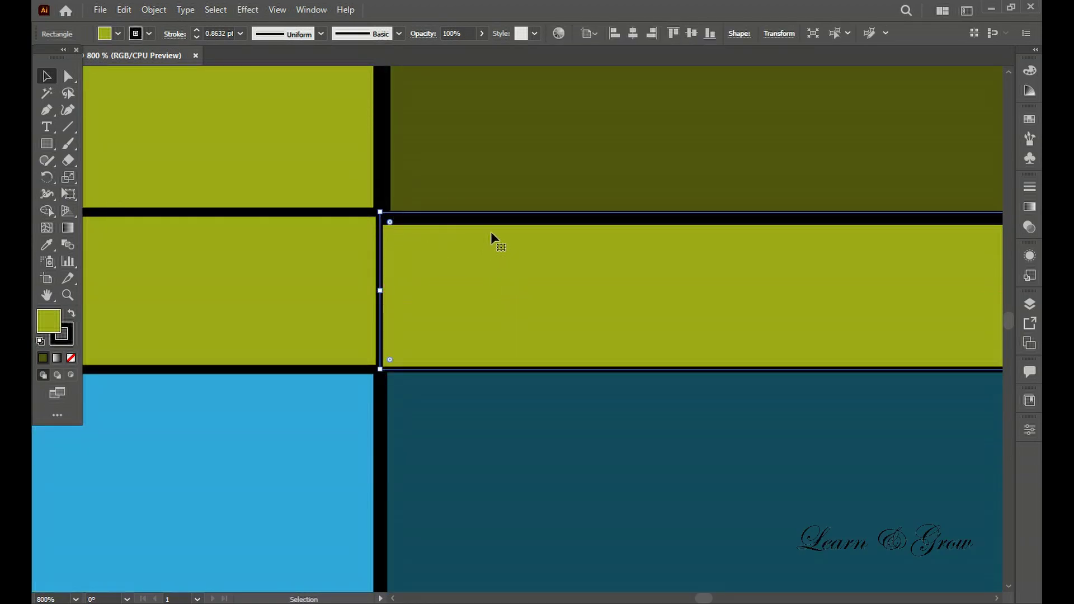
pyautogui.scroll(1, 492, 235)
pyautogui.scroll(1, 555, 241)
pyautogui.scroll(5, 590, 223)
pyautogui.moveTo(563, 234); pyautogui.dragTo(564, 226)
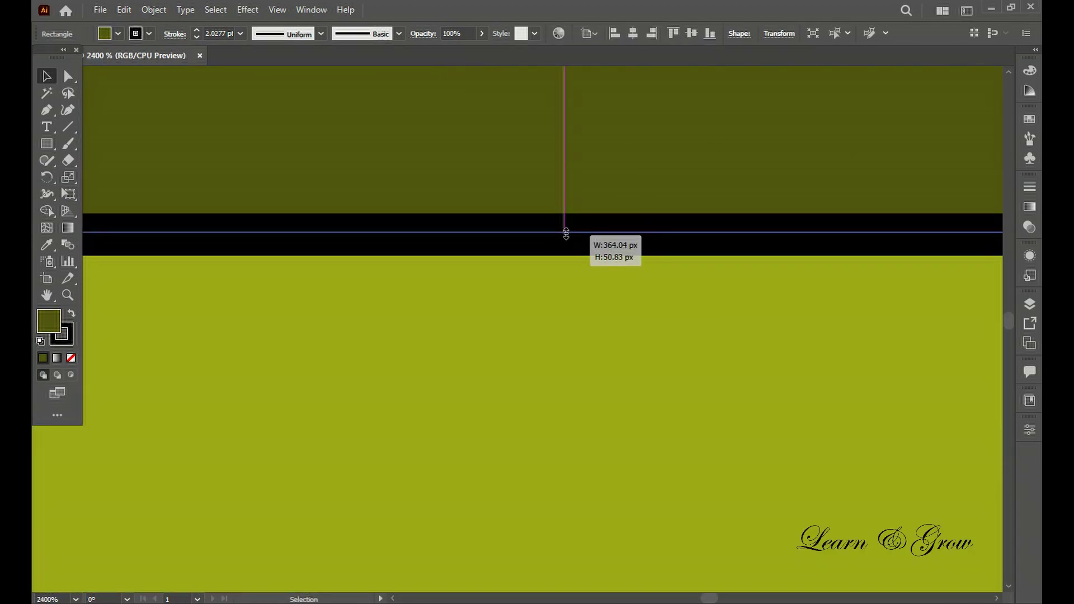
pyautogui.scroll(-5, 583, 238)
pyautogui.hotkey('ctrl', 'shift', 'a')
pyautogui.scroll(-3, 565, 256)
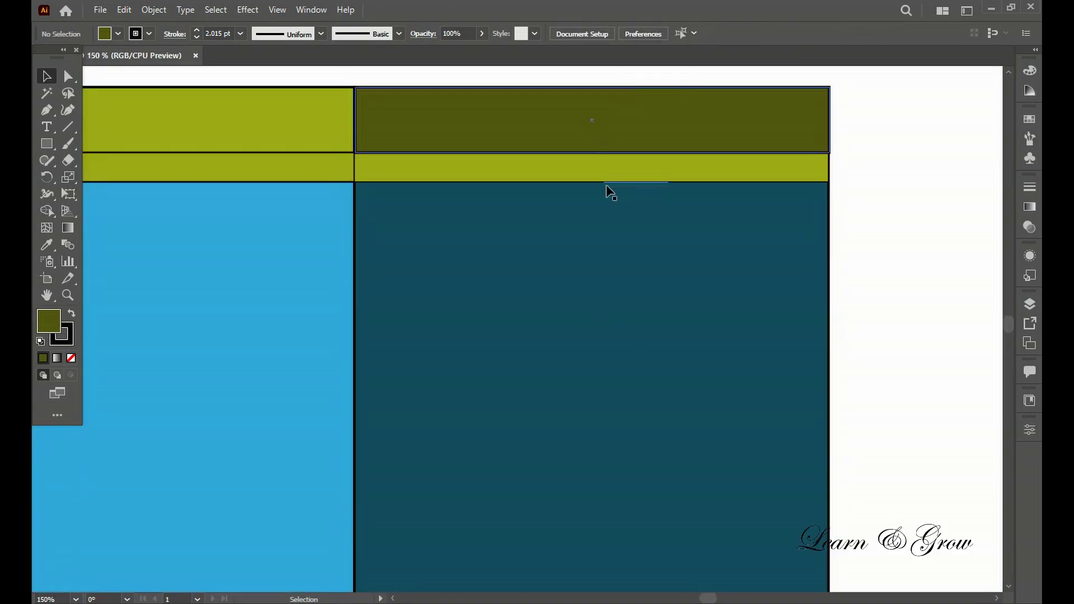
pyautogui.scroll(-1, 608, 191)
# Fill the thin strips dark olive
pyautogui.click(540, 147)
pyautogui.doubleClick(49, 321)
pyautogui.click(395, 330)
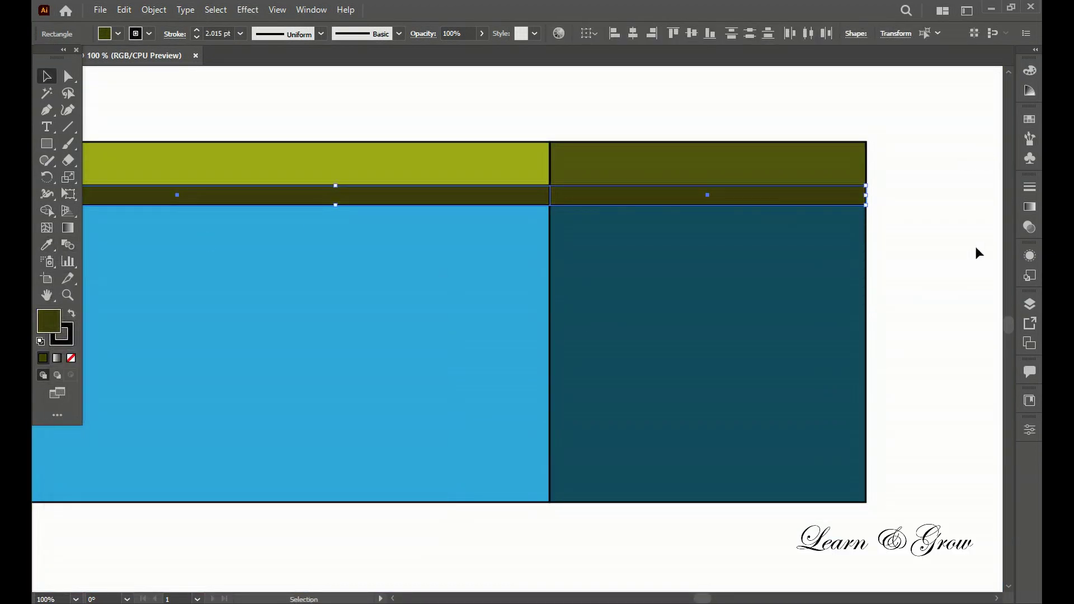
# Set the strips' stroke to None and lower their opacity to make them semi-transparent
pyautogui.click(1029, 226)
pyautogui.press('v')
pyautogui.click(900, 179)
pyautogui.click(71, 358)
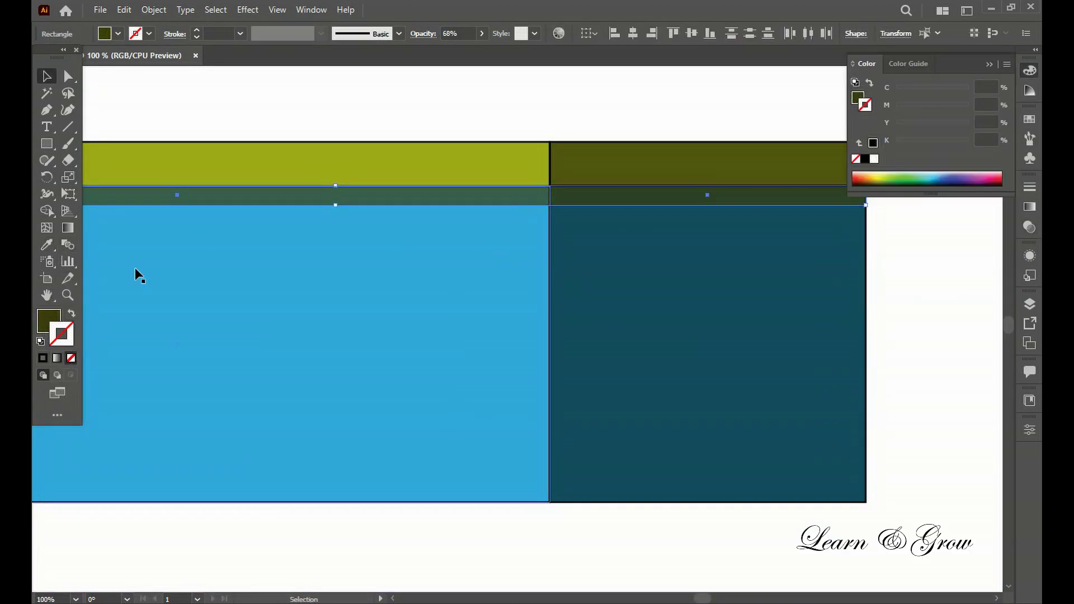
pyautogui.scroll(-3, 291, 252)
pyautogui.click(431, 228)
pyautogui.click(1029, 226)
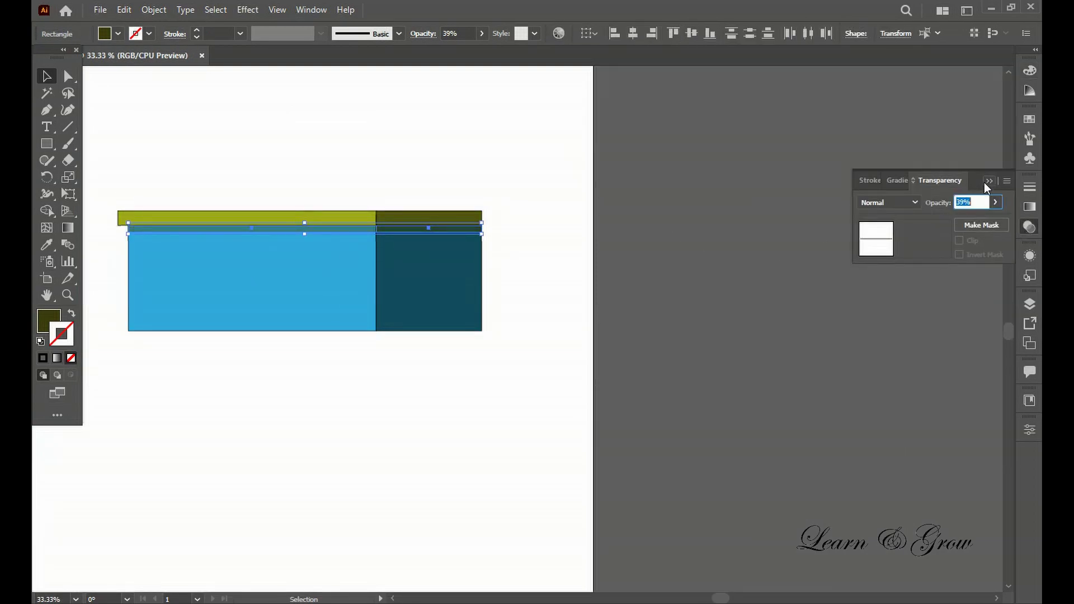
pyautogui.click(569, 237)
pyautogui.scroll(-2, 569, 236)
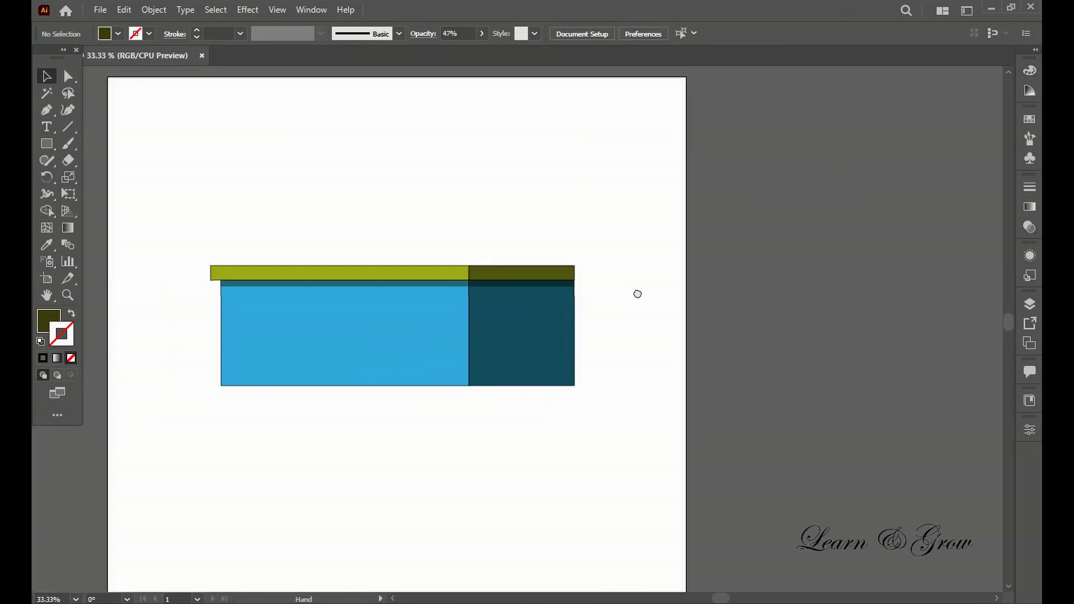
pyautogui.scroll(-2, 638, 292)
# Draw a new rectangle over the door area
pyautogui.scroll(2, 733, 463)
pyautogui.click(47, 144)
pyautogui.click(117, 143)
pyautogui.moveTo(328, 218); pyautogui.dragTo(431, 401)
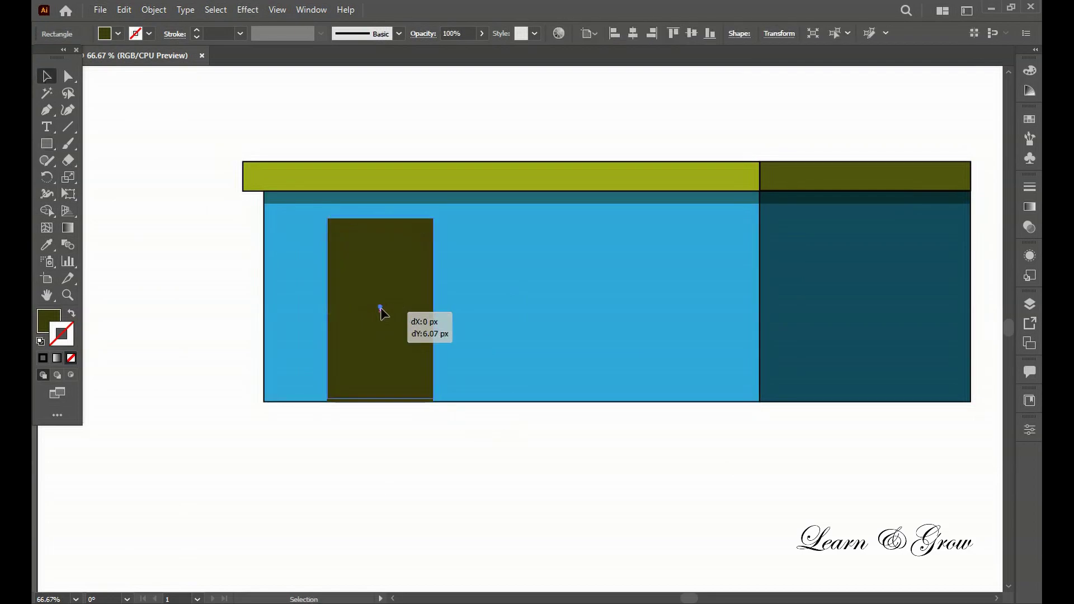
pyautogui.press('v')
pyautogui.hotkey('ctrl', 'shift', 'a')
pyautogui.scroll(-2, 392, 273)
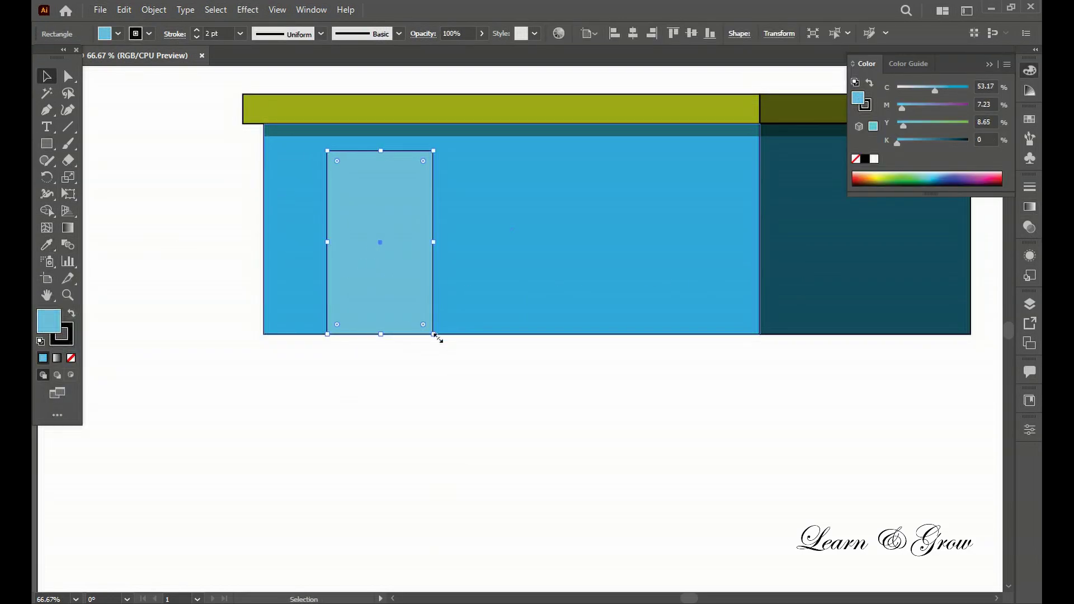
# Rotate the rectangle about 40° and snap its top corner to the door corner
pyautogui.moveTo(437, 337); pyautogui.dragTo(419, 285)
pyautogui.moveTo(400, 226); pyautogui.dragTo(425, 172)
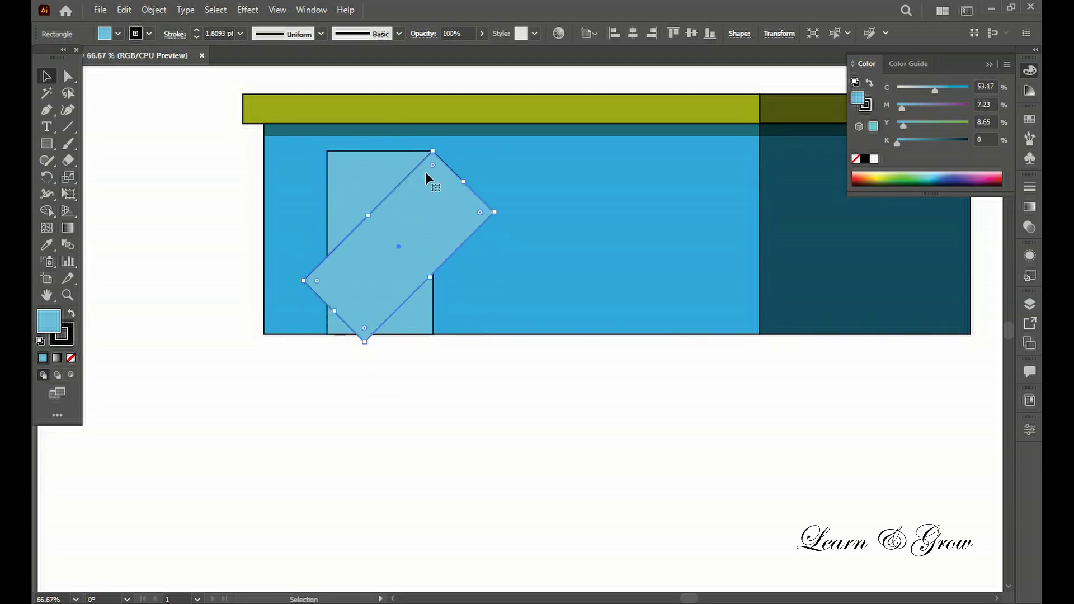
pyautogui.scroll(2, 425, 172)
pyautogui.moveTo(149, 419); pyautogui.dragTo(317, 426)
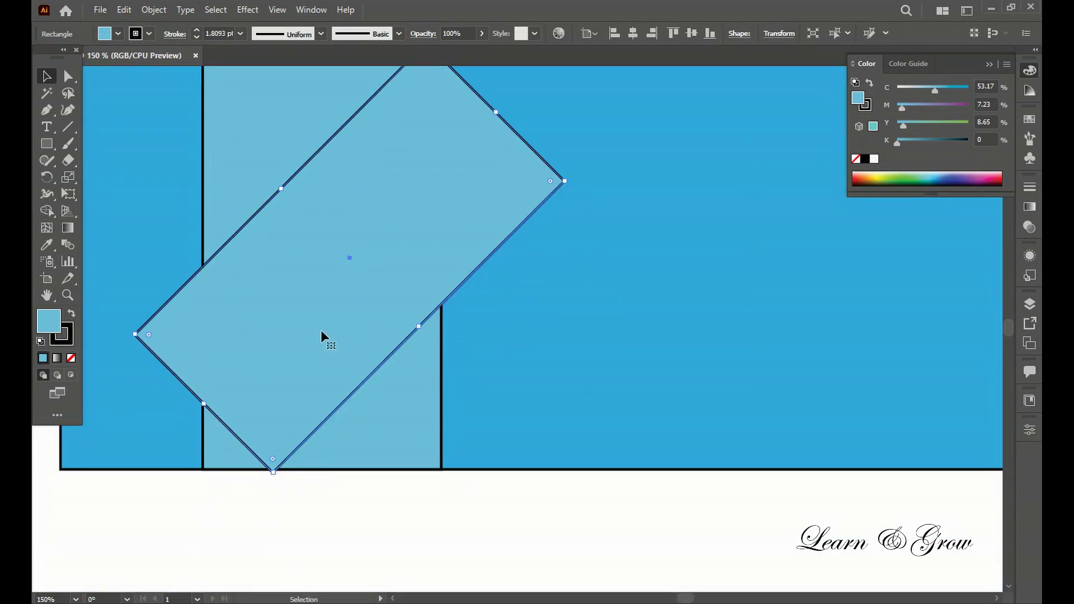
pyautogui.moveTo(323, 336); pyautogui.dragTo(431, 414)
pyautogui.scroll(2, 440, 216)
pyautogui.moveTo(440, 215); pyautogui.dragTo(439, 146)
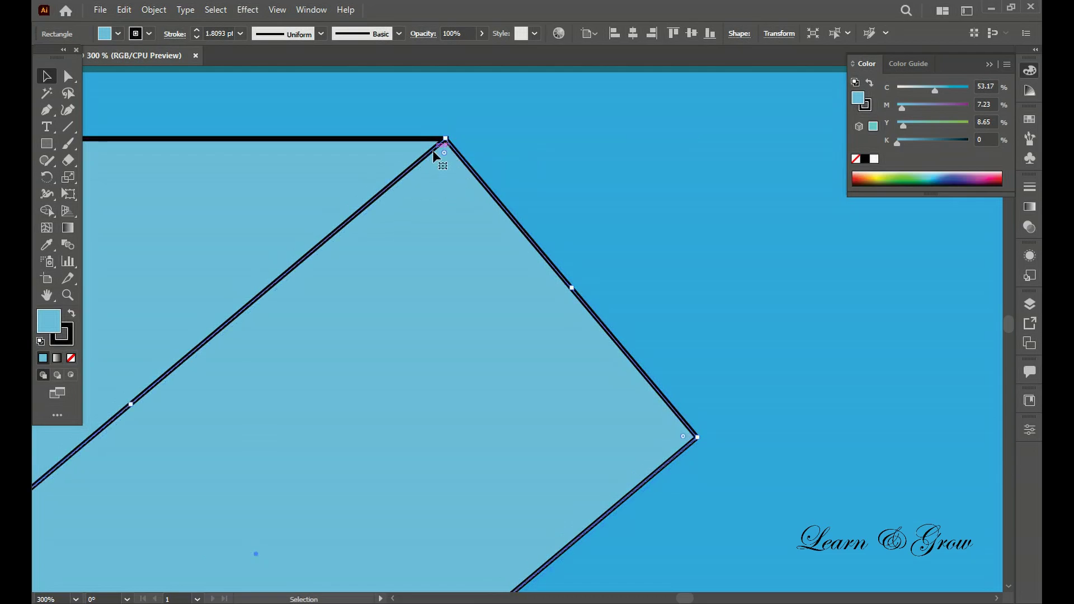
pyautogui.scroll(-2, 377, 233)
pyautogui.scroll(-1, 377, 232)
# Shape Builder away the outer triangles, merge the door regions, and fill it lighter blue
pyautogui.keyDown('shift'); pyautogui.click(202, 330); pyautogui.keyUp('shift')
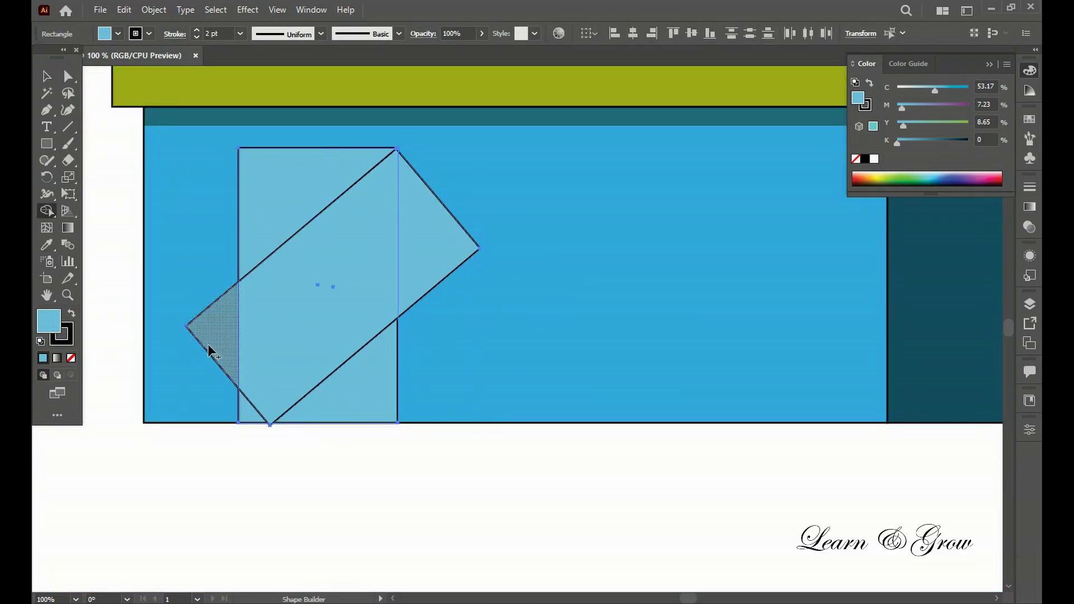
pyautogui.keyDown('alt'); pyautogui.click(208, 350); pyautogui.keyUp('alt')
pyautogui.keyDown('alt'); pyautogui.click(442, 240); pyautogui.keyUp('alt')
pyautogui.moveTo(254, 411); pyautogui.dragTo(362, 314)
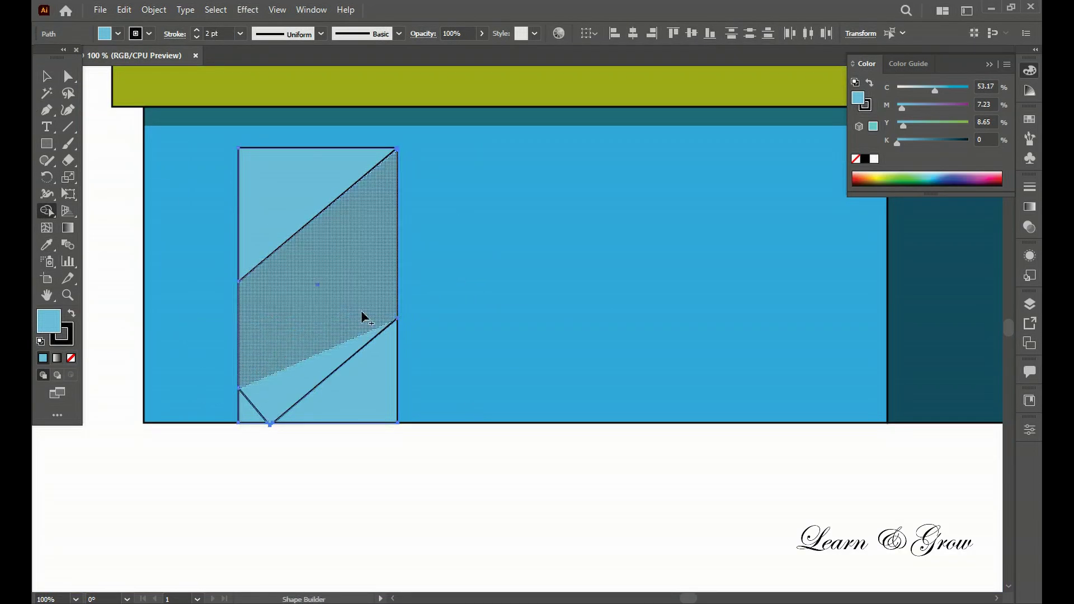
pyautogui.click(46, 76)
pyautogui.doubleClick(49, 321)
pyautogui.click(182, 458)
pyautogui.press('Return')
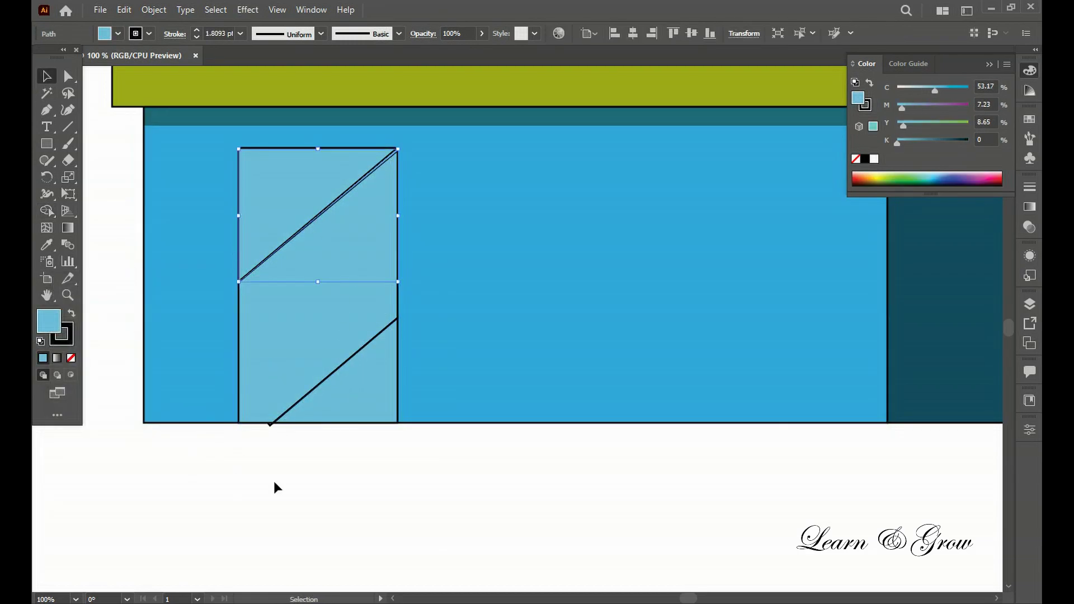
pyautogui.click(291, 492)
# Zoom out and select the leftover diagonal line paths
pyautogui.scroll(1, 305, 497)
pyautogui.scroll(1, 348, 492)
pyautogui.hotkey('ctrl', '-')
pyautogui.click(432, 263)
# Delete the diagonal lines, then rotate a rectangle about 38° and stretch it past the door's edges
pyautogui.press('Delete')
pyautogui.scroll(1, 102, 231)
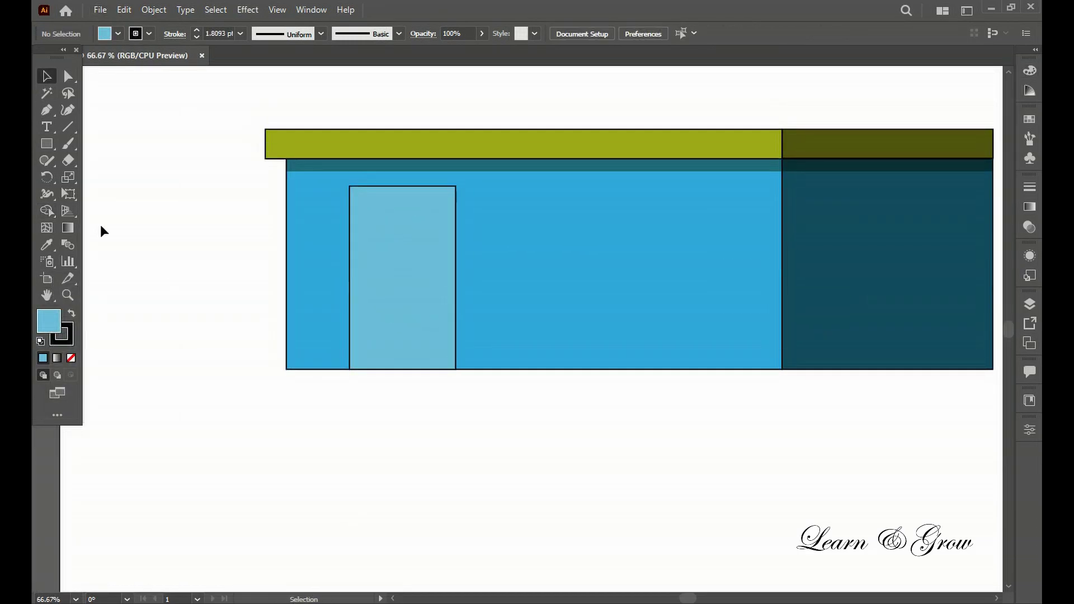
pyautogui.press('v')
pyautogui.moveTo(476, 265); pyautogui.dragTo(470, 299)
pyautogui.scroll(2, 427, 229)
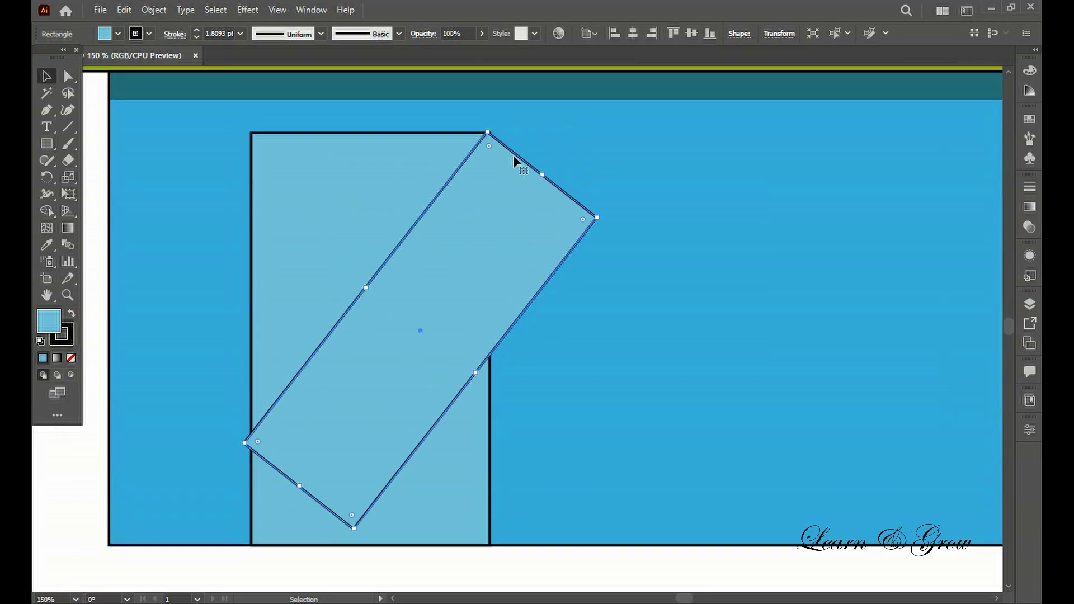
pyautogui.moveTo(528, 168); pyautogui.dragTo(529, 169)
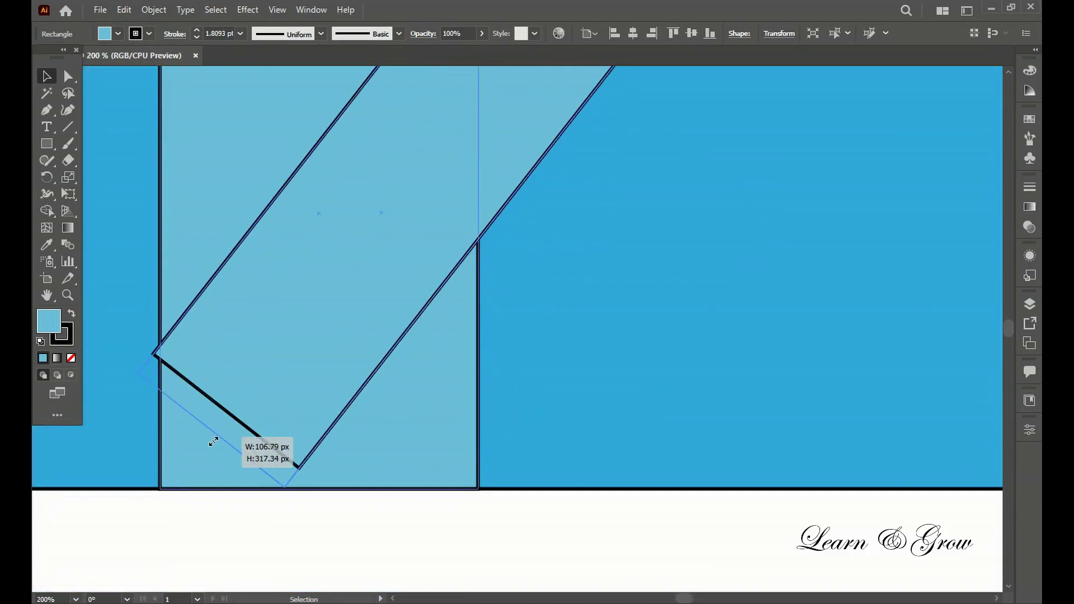
pyautogui.moveTo(211, 439); pyautogui.dragTo(263, 464)
pyautogui.hotkey('ctrl', '1')
pyautogui.moveTo(340, 456); pyautogui.dragTo(117, 371)
pyautogui.scroll(-1, 118, 372)
# Build the diagonal band from the overlap and fix its anchor at the door edge
pyautogui.hotkey('shift', 'm')
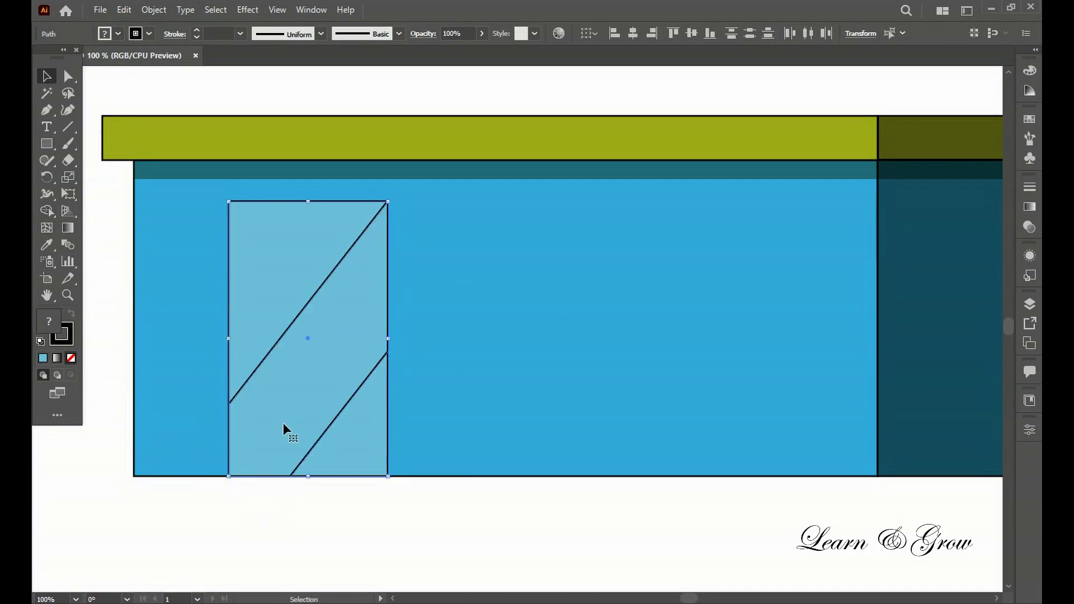
pyautogui.scroll(1, 246, 386)
pyautogui.click(223, 310)
pyautogui.scroll(3, 462, 335)
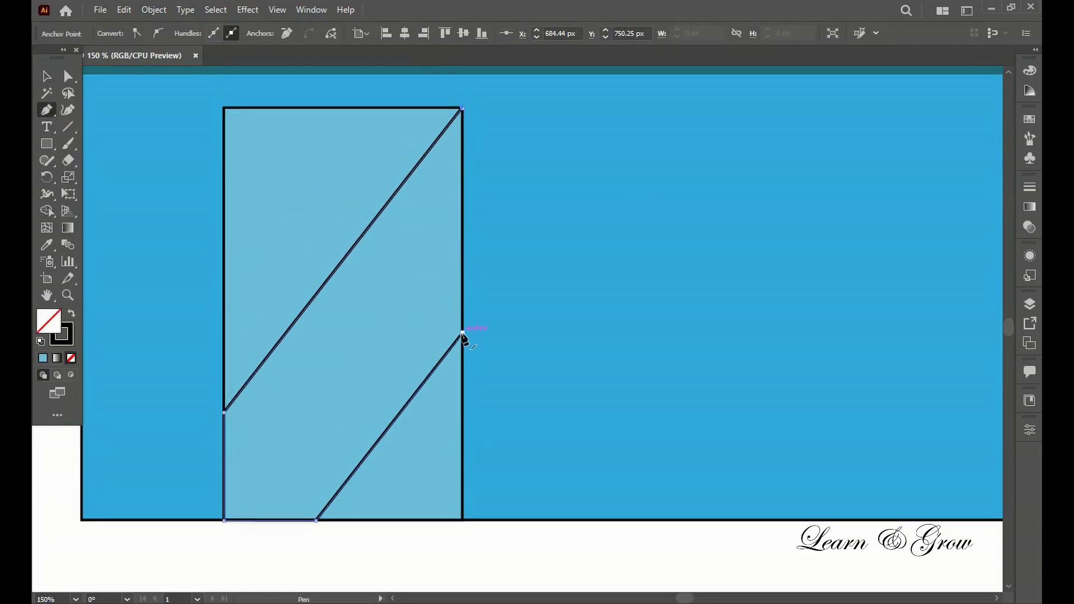
pyautogui.click(47, 76)
pyautogui.hotkey('ctrl', '0')
# Fill the door's middle band with paler blue #9BCEE0
pyautogui.doubleClick(49, 321)
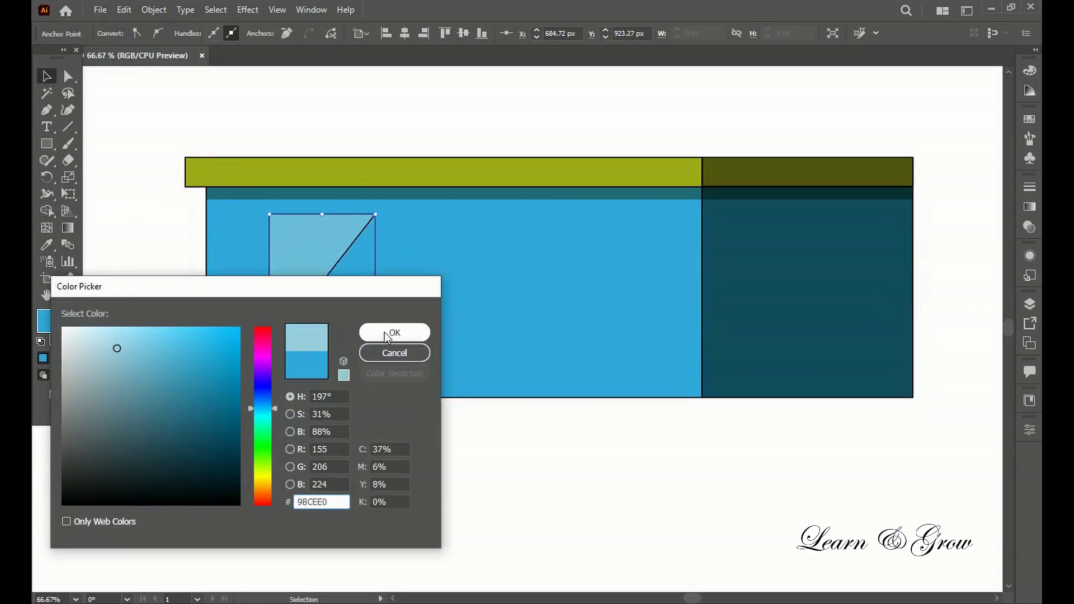
pyautogui.click(393, 330)
pyautogui.scroll(-1, 319, 415)
pyautogui.scroll(3, 318, 412)
pyautogui.scroll(-3, 319, 412)
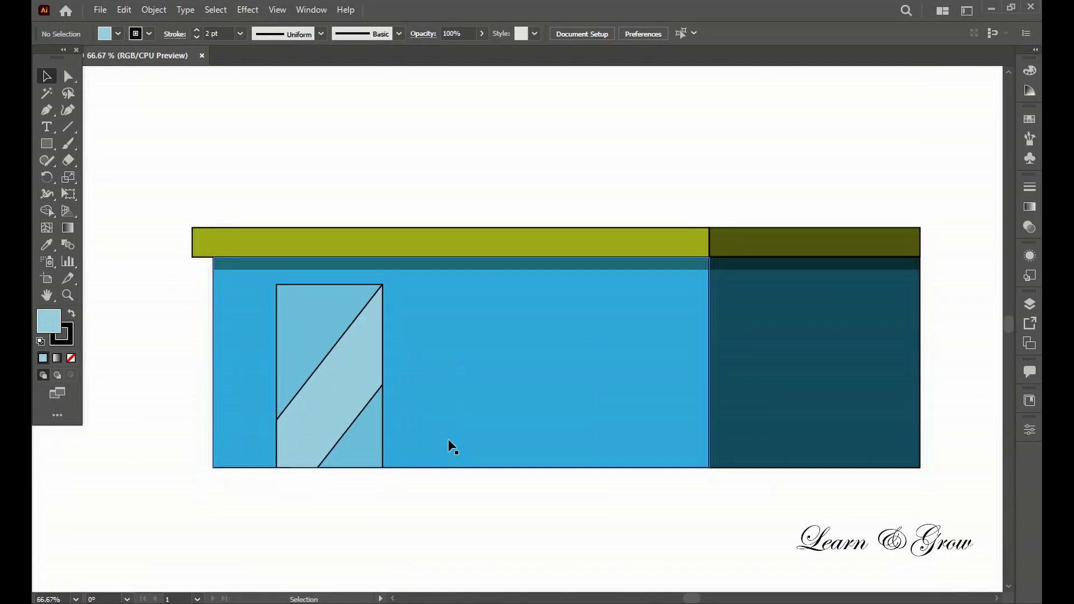
pyautogui.click(450, 446)
pyautogui.scroll(1, 450, 446)
# Add a thin strip along the door's left edge and remove the door's outline
pyautogui.moveTo(627, 455); pyautogui.dragTo(627, 520)
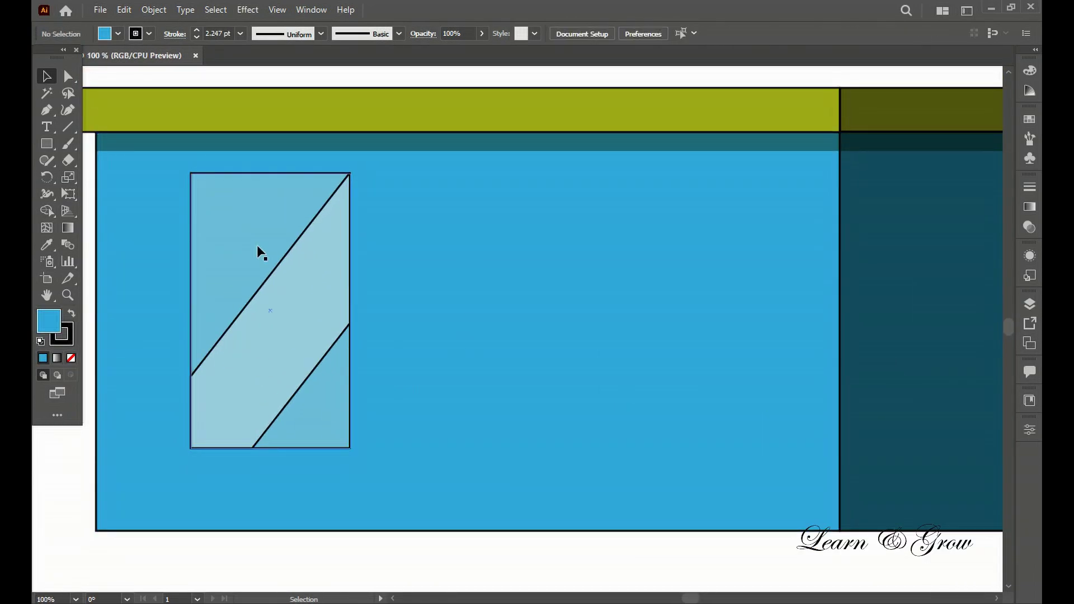
pyautogui.scroll(1, 188, 202)
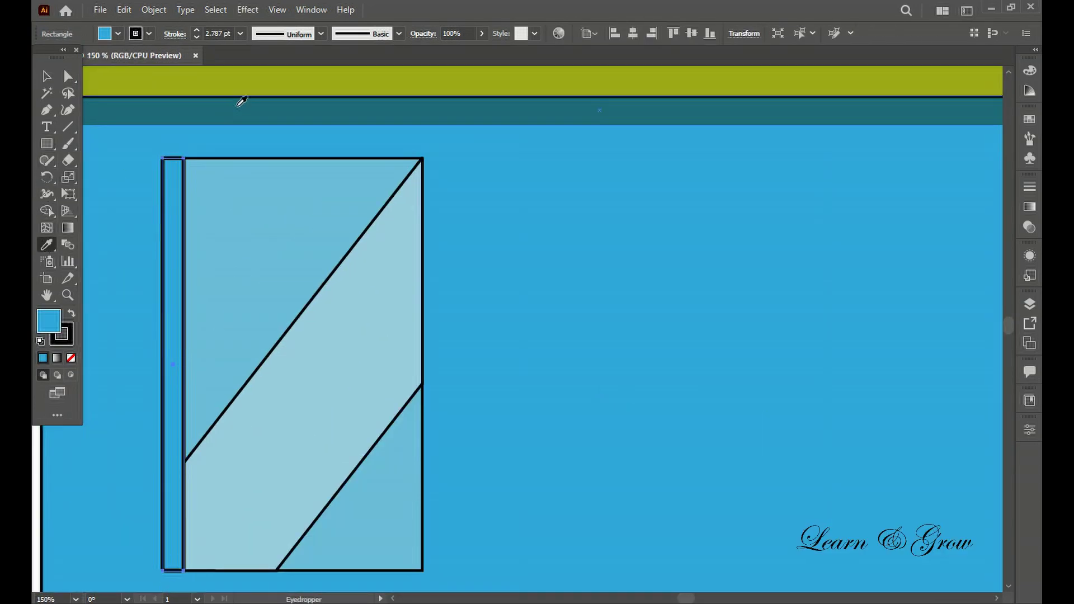
pyautogui.click(286, 324)
pyautogui.scroll(-1, 286, 323)
pyautogui.click(62, 334)
pyautogui.click(70, 359)
pyautogui.scroll(-2, 140, 421)
pyautogui.click(140, 421)
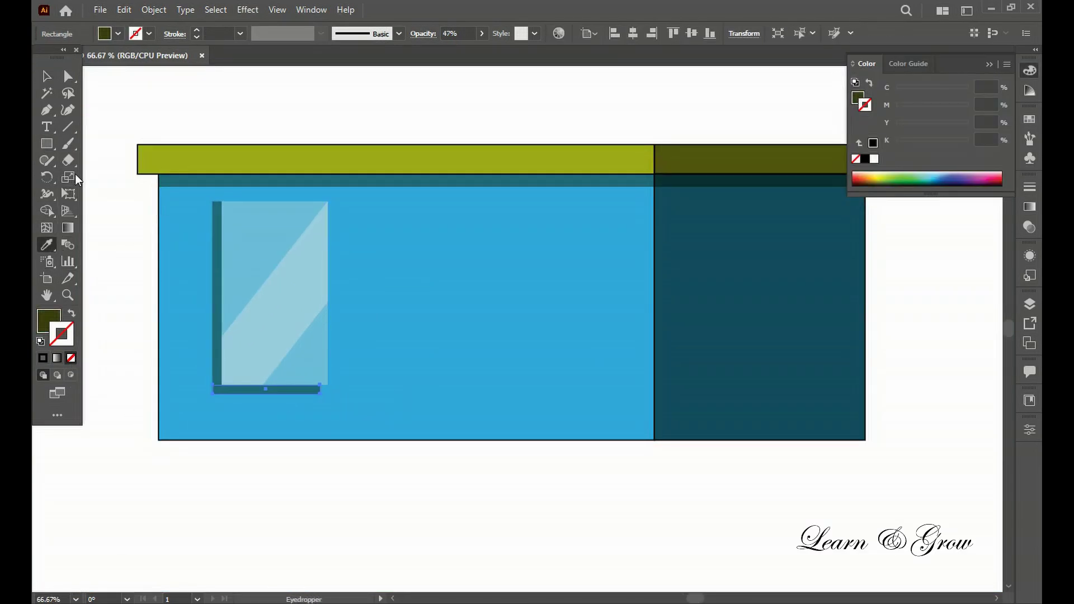
pyautogui.press('v')
# Fill the door's bottom sill bar with teal #0A97A5
pyautogui.scroll(2, 221, 417)
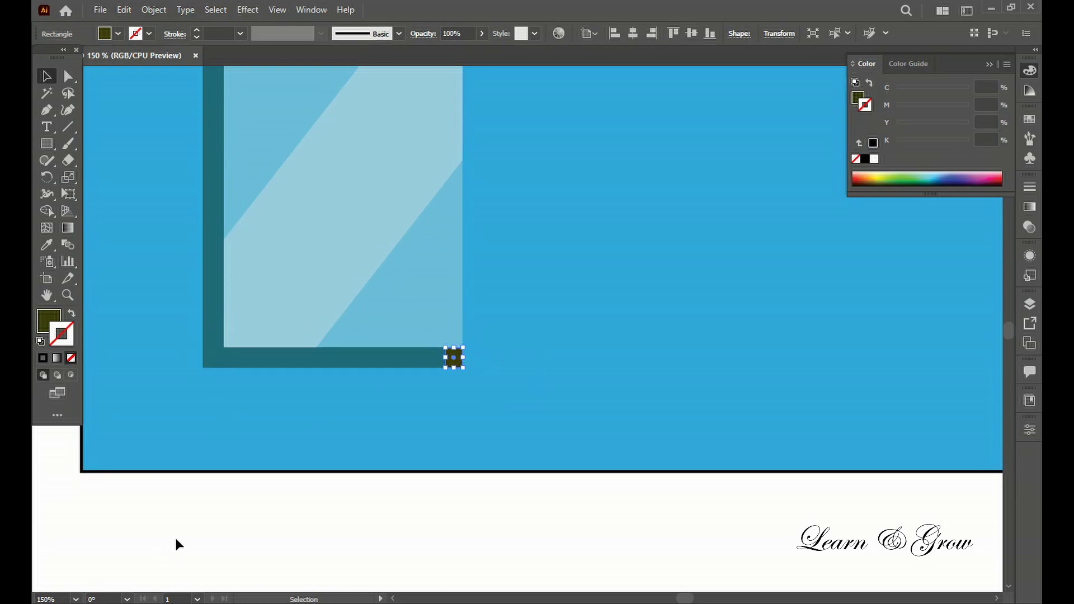
pyautogui.doubleClick(48, 321)
pyautogui.click(394, 332)
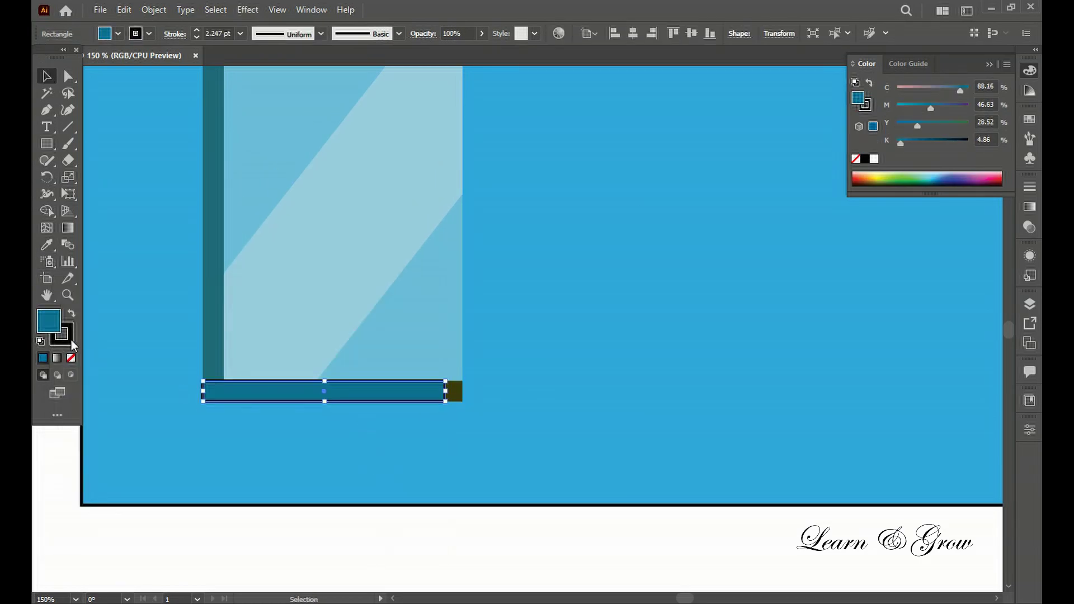
pyautogui.click(453, 391)
pyautogui.hotkey('ctrl', '-')
pyautogui.click(532, 514)
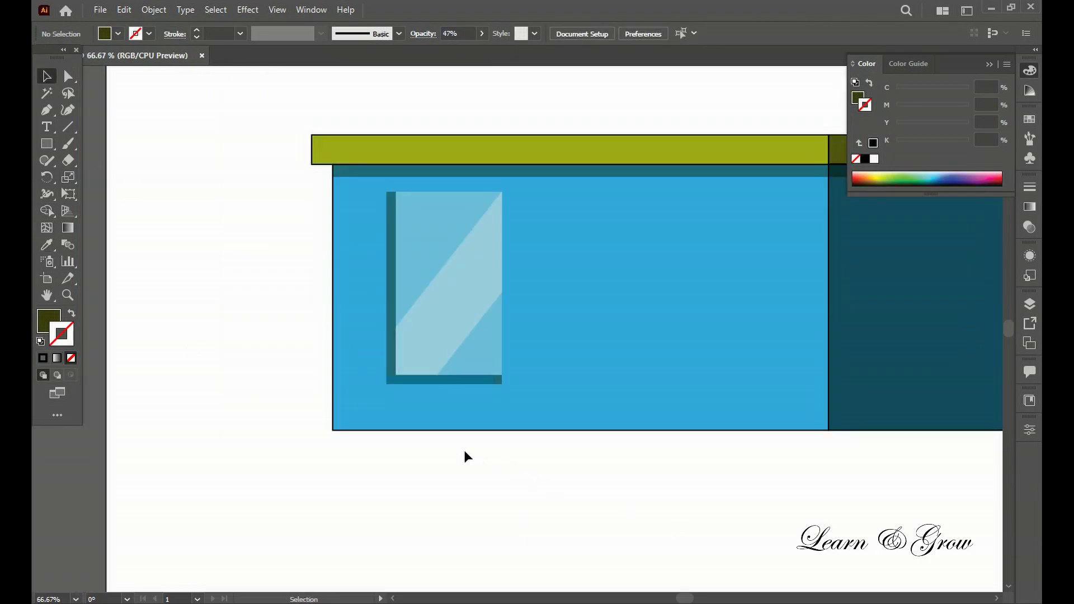
pyautogui.click(350, 319)
pyautogui.doubleClick(45, 323)
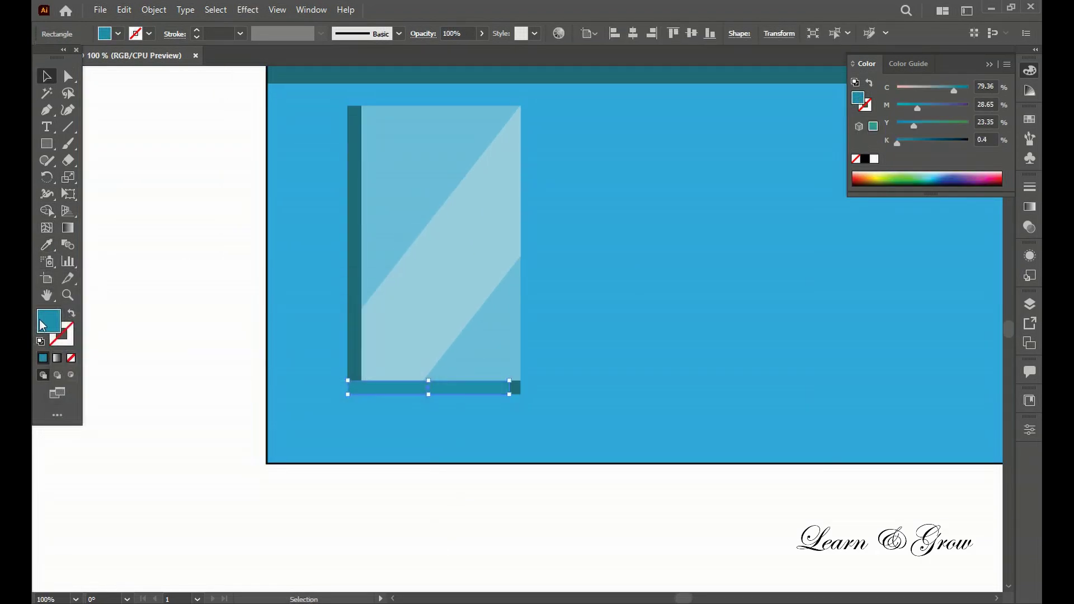
pyautogui.moveTo(272, 408); pyautogui.dragTo(270, 412)
pyautogui.press('Return')
pyautogui.click(224, 462)
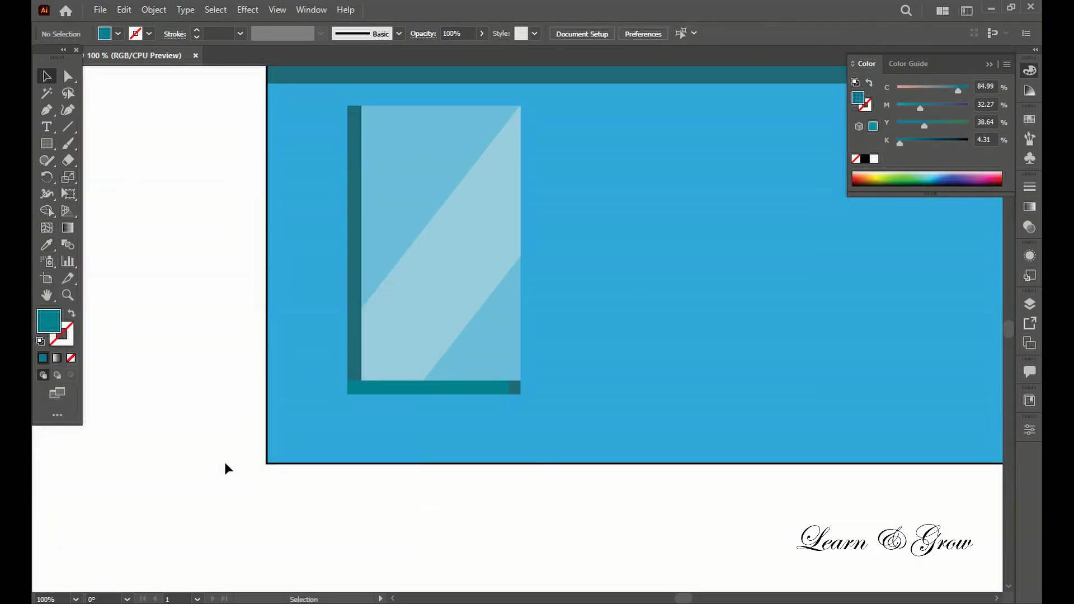
# Make the teal sill bar taller
pyautogui.hotkey('ctrl', '-')
pyautogui.hotkey('ctrl', '+')
pyautogui.click(336, 420)
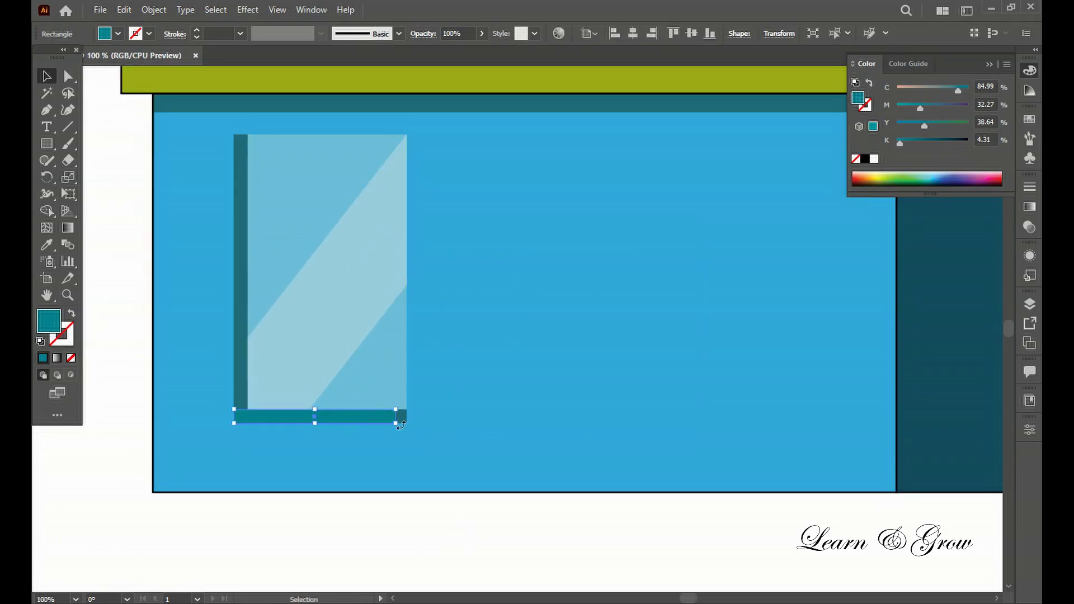
pyautogui.moveTo(324, 422)
pyautogui.mouseDown()
pyautogui.moveTo(354, 436)
pyautogui.moveTo(389, 425)
pyautogui.mouseUp()
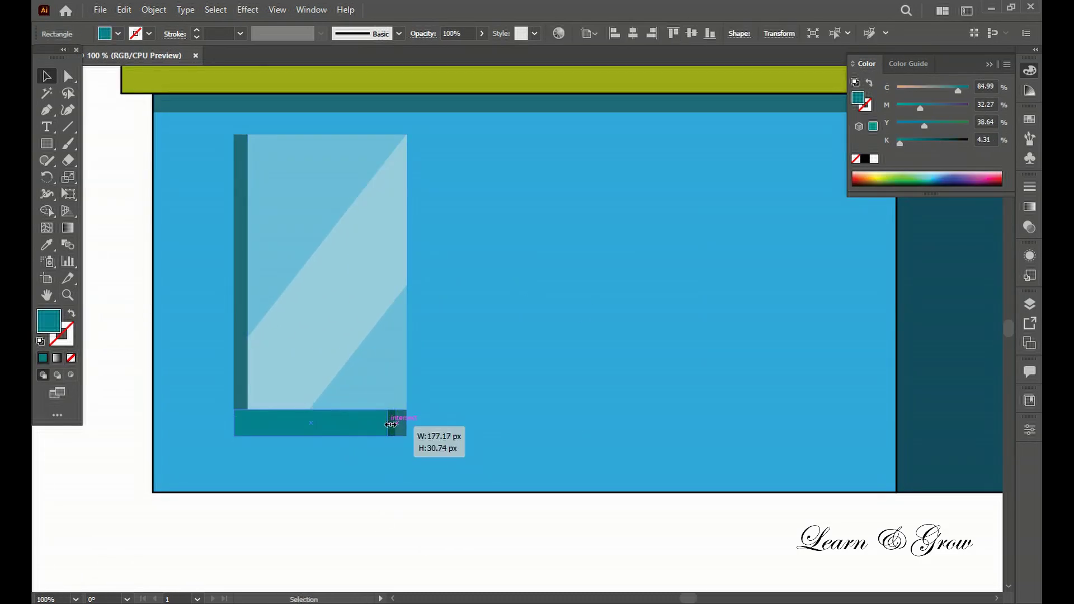
# Draw an outline-free strip under the sill filled dark navy #154D60
pyautogui.scroll(-3, 389, 392)
pyautogui.moveTo(47, 143); pyautogui.dragTo(110, 146)
pyautogui.moveTo(245, 352); pyautogui.dragTo(407, 379)
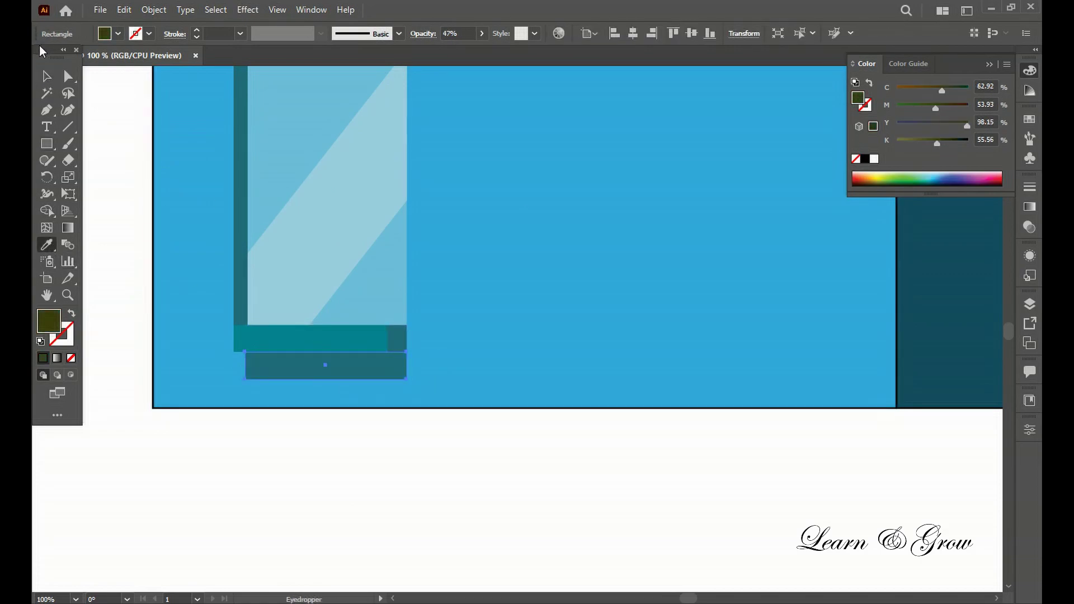
pyautogui.click(71, 358)
pyautogui.click(219, 464)
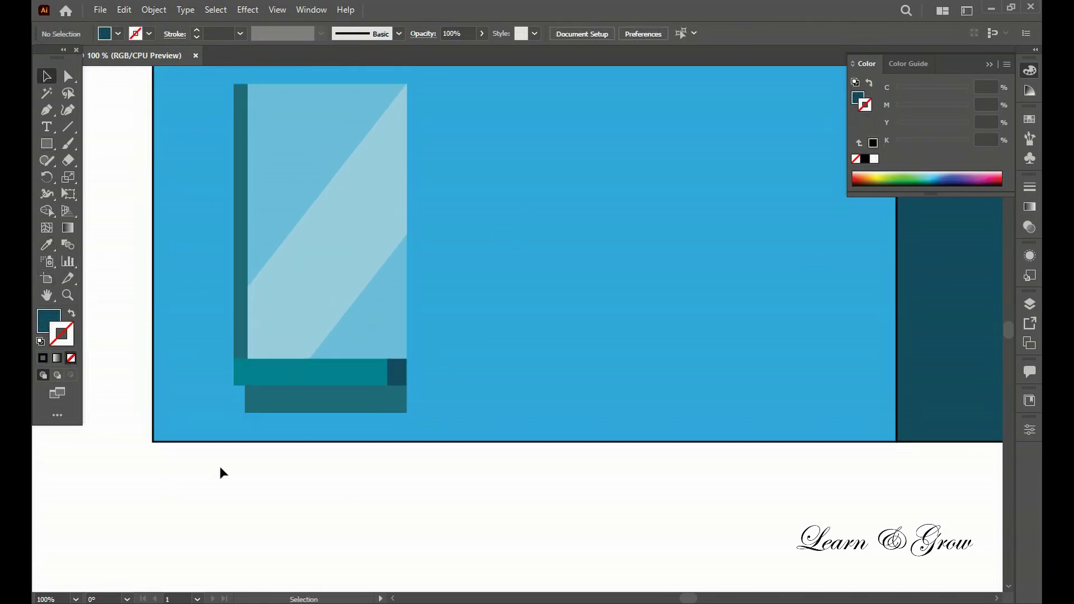
pyautogui.press('v')
pyautogui.doubleClick(48, 322)
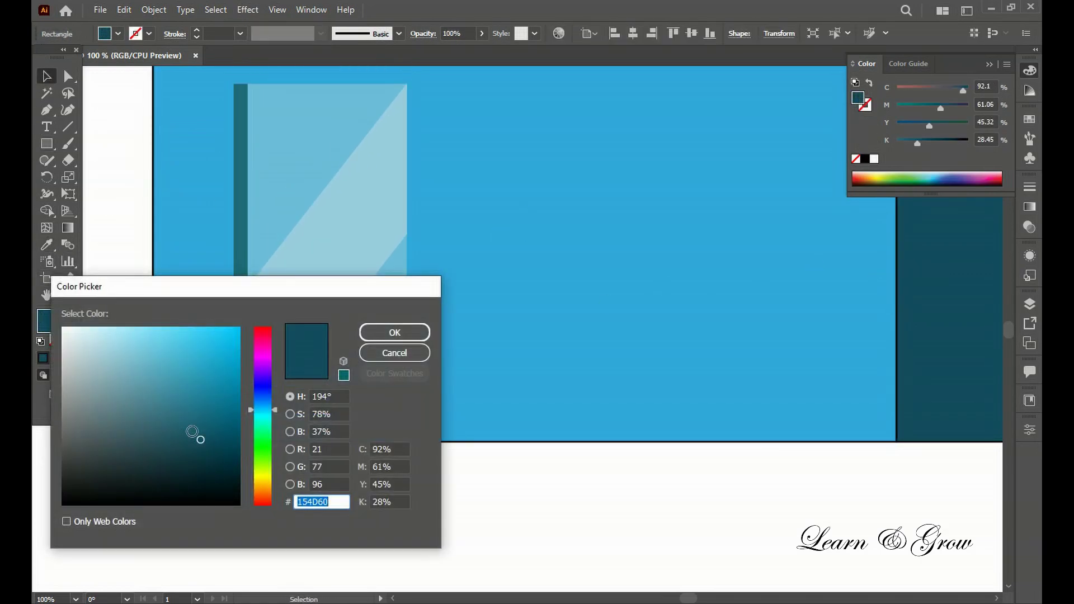
pyautogui.press('Return')
pyautogui.click(290, 469)
# Group all the window pieces into one unit
pyautogui.scroll(3, 289, 469)
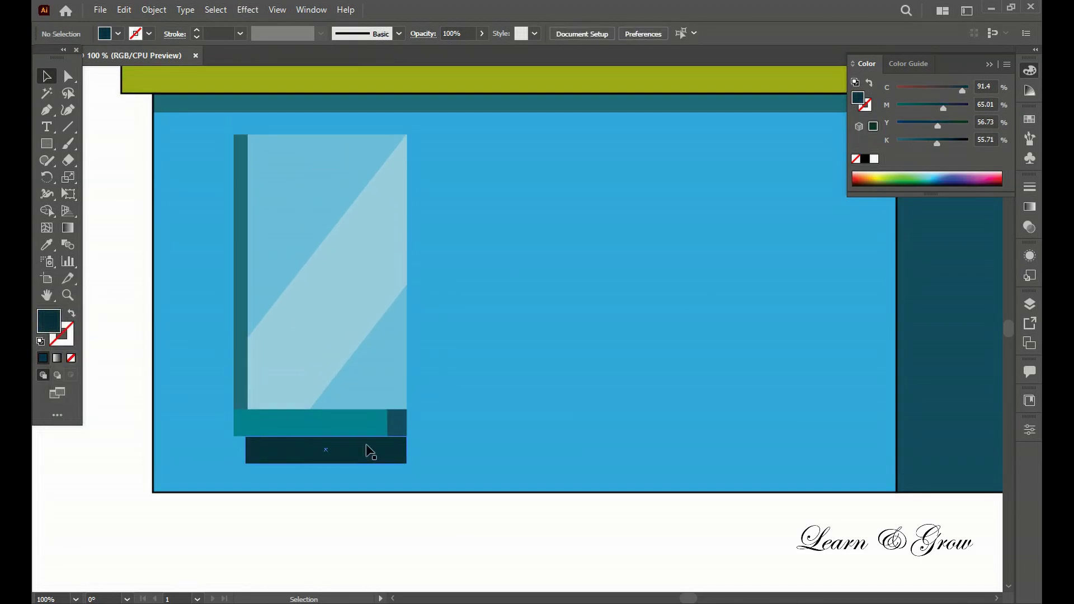
pyautogui.hotkey('ctrl', '-')
pyautogui.press('v')
pyautogui.click(372, 432)
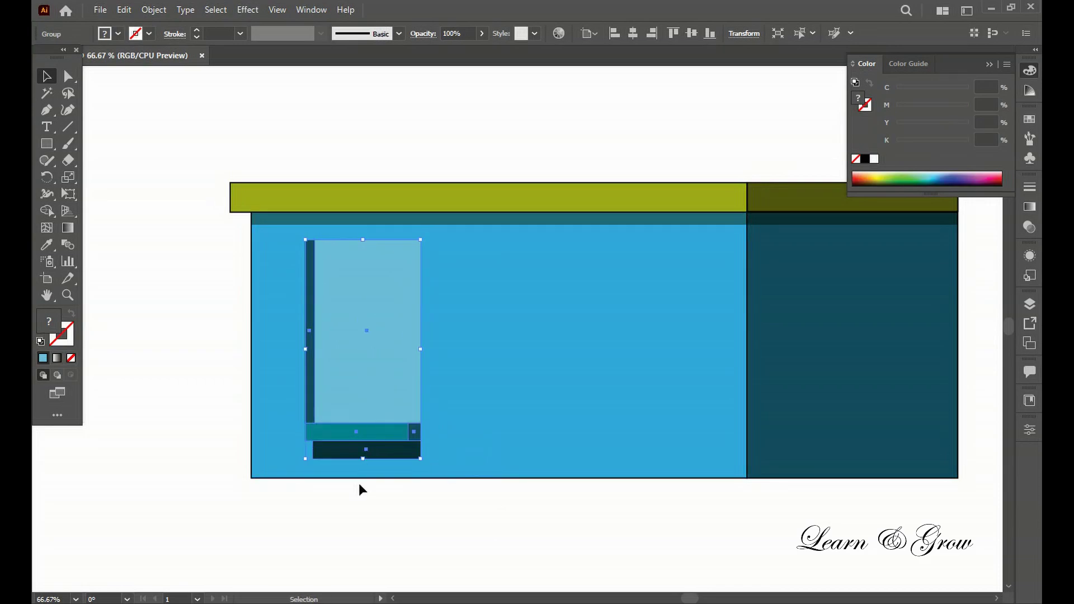
# Shrink the window group and move it to the wall's left side, undoing trial copies
pyautogui.hotkey('ctrl', 'f')
pyautogui.moveTo(403, 449); pyautogui.dragTo(403, 431)
pyautogui.moveTo(357, 349); pyautogui.dragTo(325, 351)
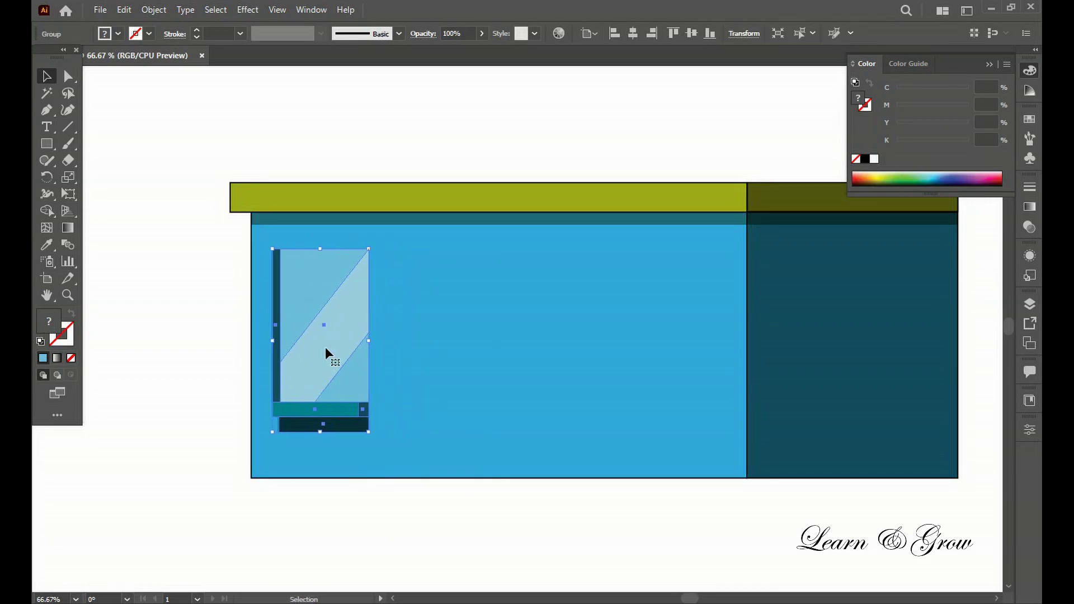
pyautogui.moveTo(459, 353); pyautogui.dragTo(462, 354)
pyautogui.hotkey('ctrl', 'd')
pyautogui.hotkey('ctrl', 'd')
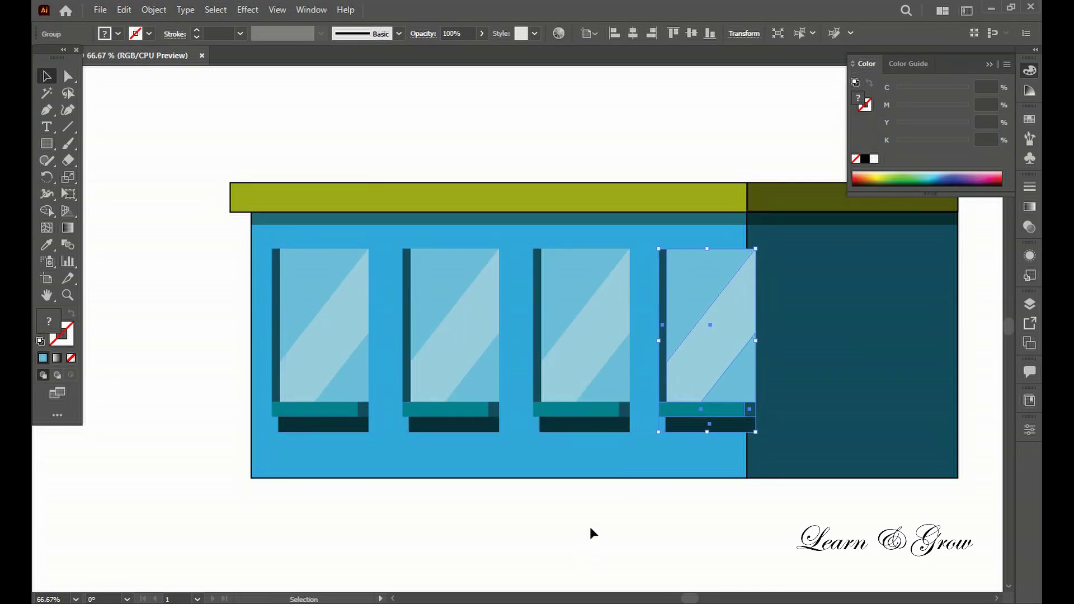
pyautogui.moveTo(575, 325); pyautogui.dragTo(578, 323)
pyautogui.scroll(-3, 526, 495)
pyautogui.hotkey('ctrl', 'z')
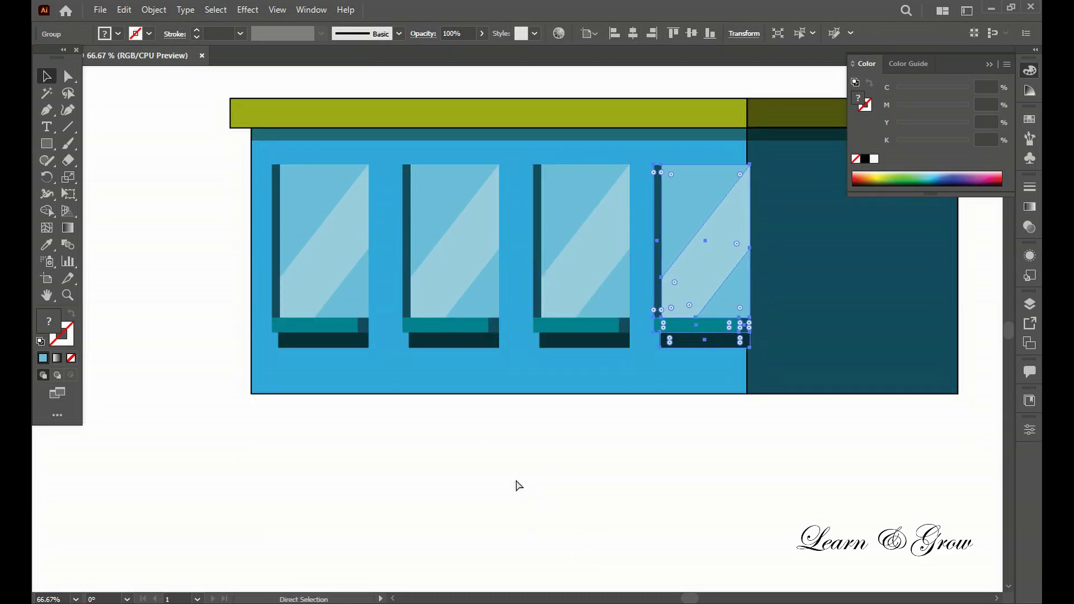
pyautogui.hotkey('ctrl', 'z')
pyautogui.hotkey('ctrl', 'z')
pyautogui.hotkey('ctrl', 'z')
# Copy the window rightward and repeat with Ctrl+D for a row of four windows
pyautogui.click(421, 317)
pyautogui.click(322, 271)
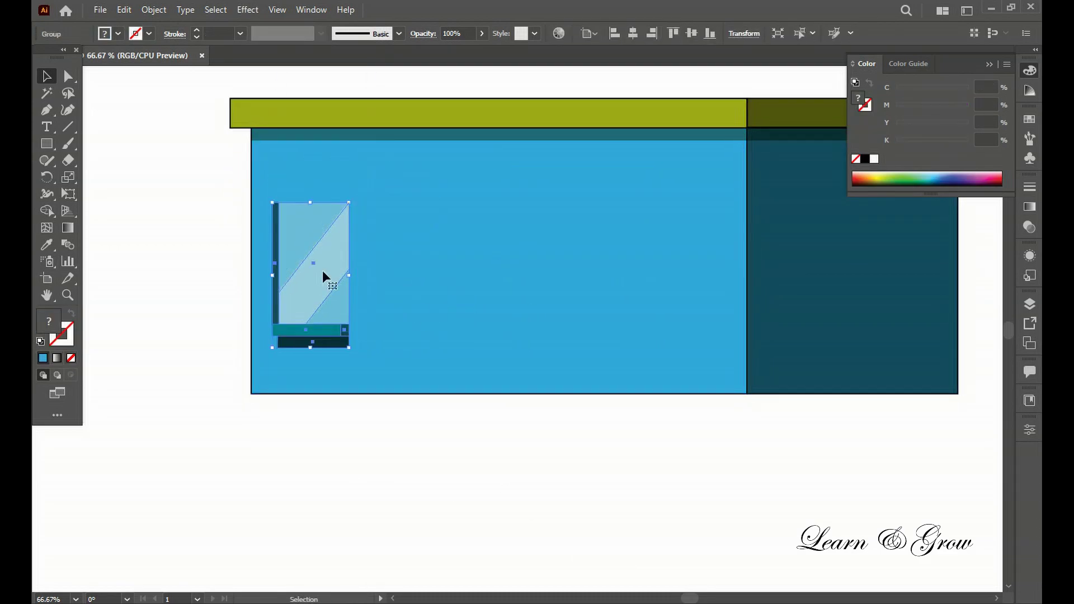
pyautogui.moveTo(303, 272)
pyautogui.mouseDown()
pyautogui.moveTo(421, 253)
pyautogui.moveTo(411, 296)
pyautogui.mouseUp()
pyautogui.hotkey('ctrl', 'd')
pyautogui.hotkey('ctrl', 'd')
pyautogui.click(515, 451)
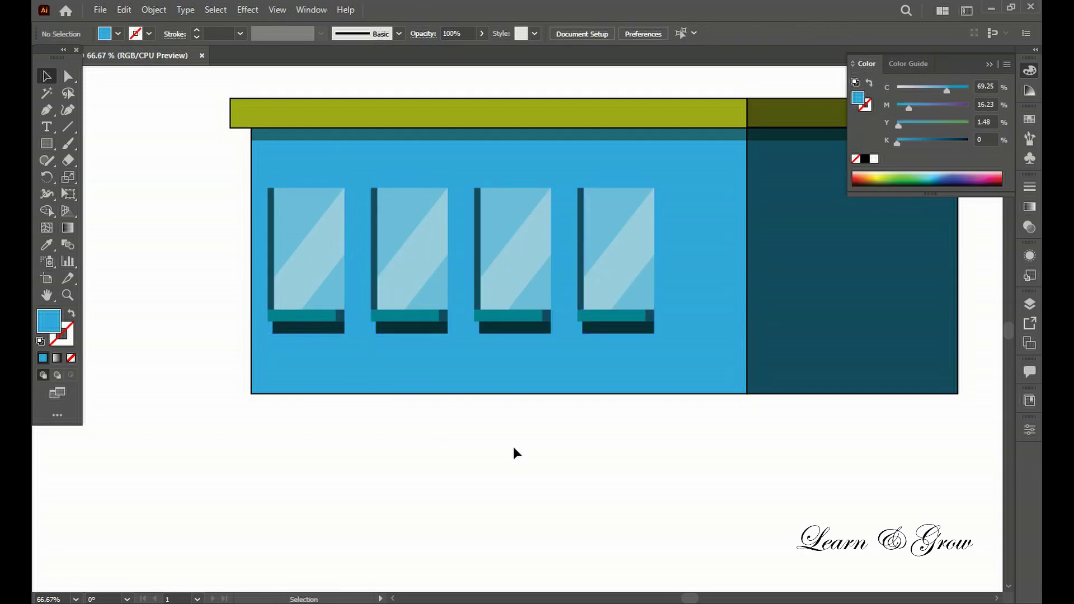
pyautogui.click(562, 114)
pyautogui.scroll(3, 561, 117)
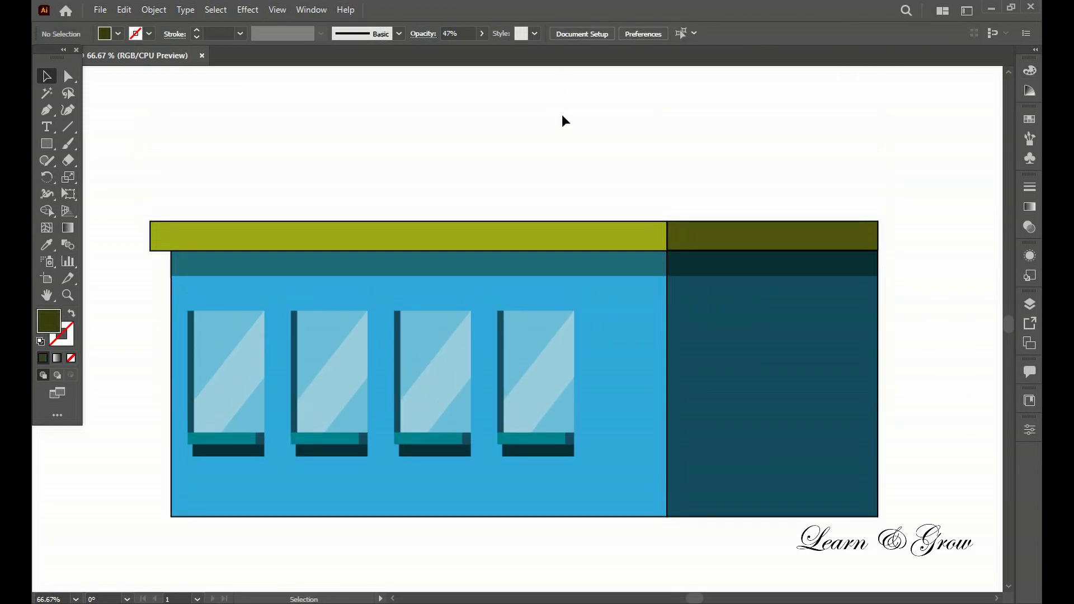
pyautogui.scroll(-2, 563, 233)
pyautogui.hotkey('ctrl', 'a')
pyautogui.scroll(-2, 616, 350)
# Copy the floor upward as a second storey and extend the lower wall downward
pyautogui.moveTo(613, 350); pyautogui.dragTo(614, 202)
pyautogui.click(603, 403)
pyautogui.moveTo(570, 488); pyautogui.dragTo(576, 453)
pyautogui.scroll(-2, 575, 453)
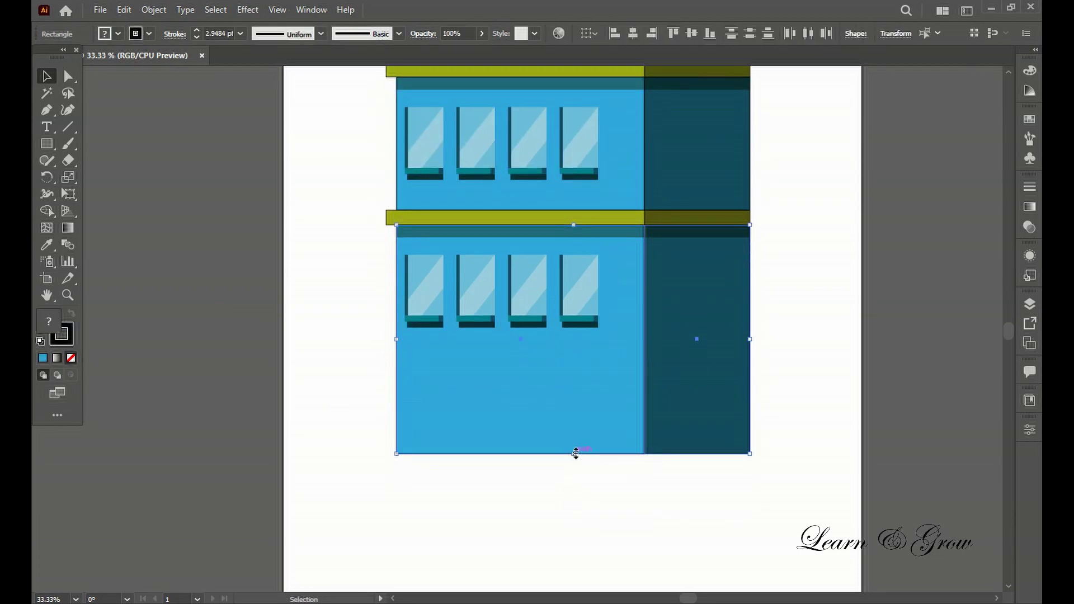
pyautogui.click(573, 481)
pyautogui.scroll(2, 571, 391)
pyautogui.scroll(-1, 605, 306)
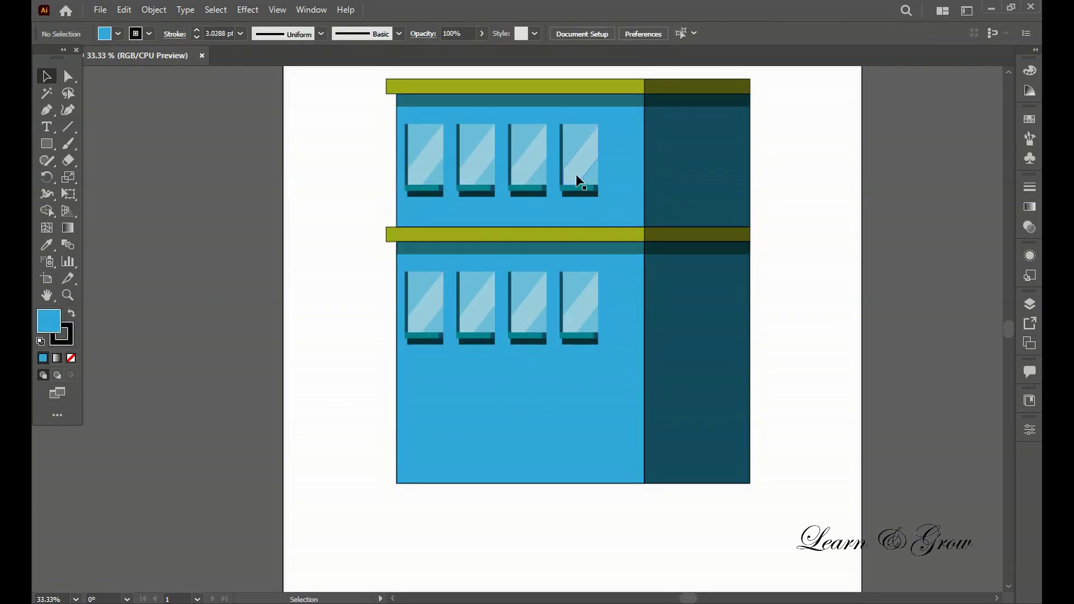
pyautogui.scroll(-3, 595, 239)
# Nudge the lower floor's windows right to space them evenly
pyautogui.click(595, 239)
pyautogui.hotkey('shift', 'Right')
pyautogui.hotkey('shift', 'Right')
pyautogui.hotkey('shift', 'Right')
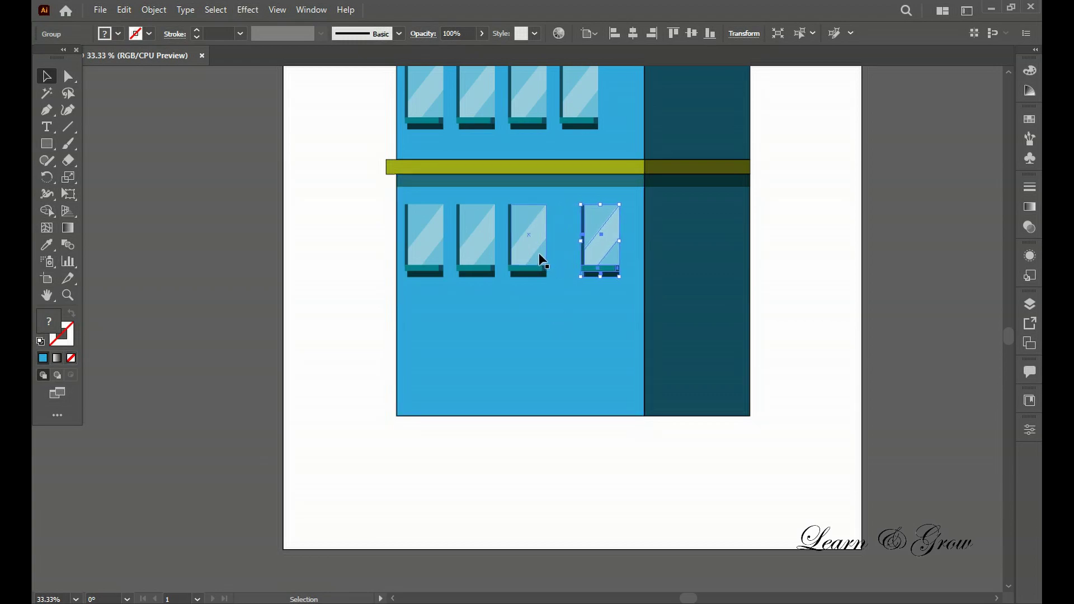
pyautogui.moveTo(540, 260); pyautogui.dragTo(552, 260)
pyautogui.click(465, 260)
pyautogui.scroll(4, 339, 289)
pyautogui.moveTo(578, 183)
pyautogui.mouseDown()
pyautogui.moveTo(595, 183)
pyautogui.moveTo(540, 179)
pyautogui.mouseUp()
pyautogui.moveTo(469, 184); pyautogui.dragTo(479, 184)
# Respace the upper floor's windows evenly across the wall
pyautogui.click(427, 179)
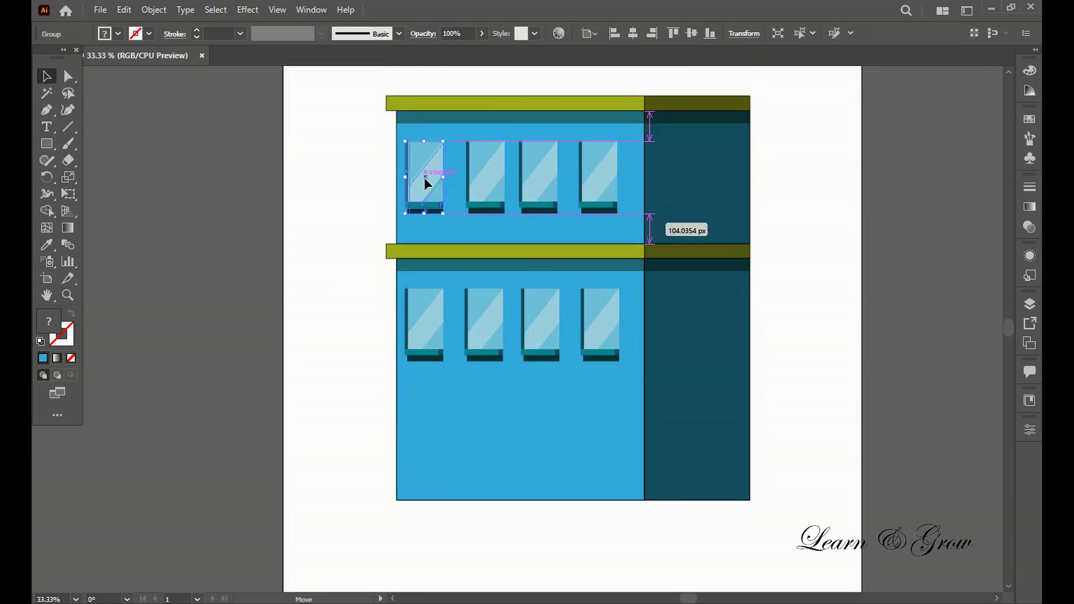
pyautogui.click(508, 309)
pyautogui.scroll(-2, 509, 310)
pyautogui.moveTo(530, 137); pyautogui.dragTo(542, 137)
pyautogui.scroll(3, 384, 183)
pyautogui.scroll(-3, 526, 370)
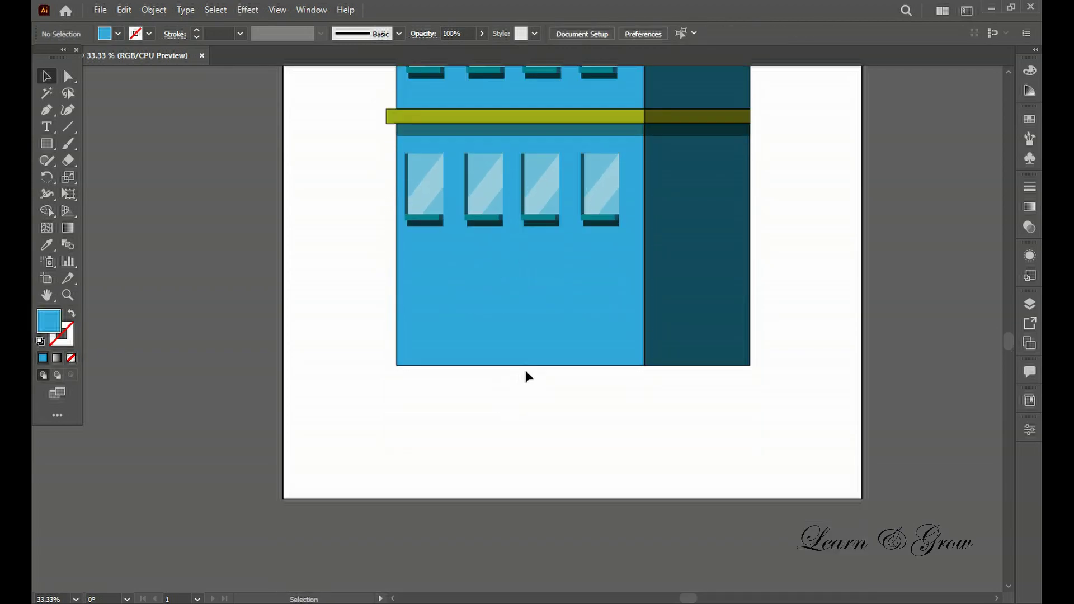
pyautogui.moveTo(391, 156); pyautogui.dragTo(751, 492)
pyautogui.hotkey('ctrl', '-')
# Copy the top floor's wall and ledge upward as a rooftop block
pyautogui.hotkey('ctrl', 'shift', 'a')
pyautogui.hotkey('ctrl', '+')
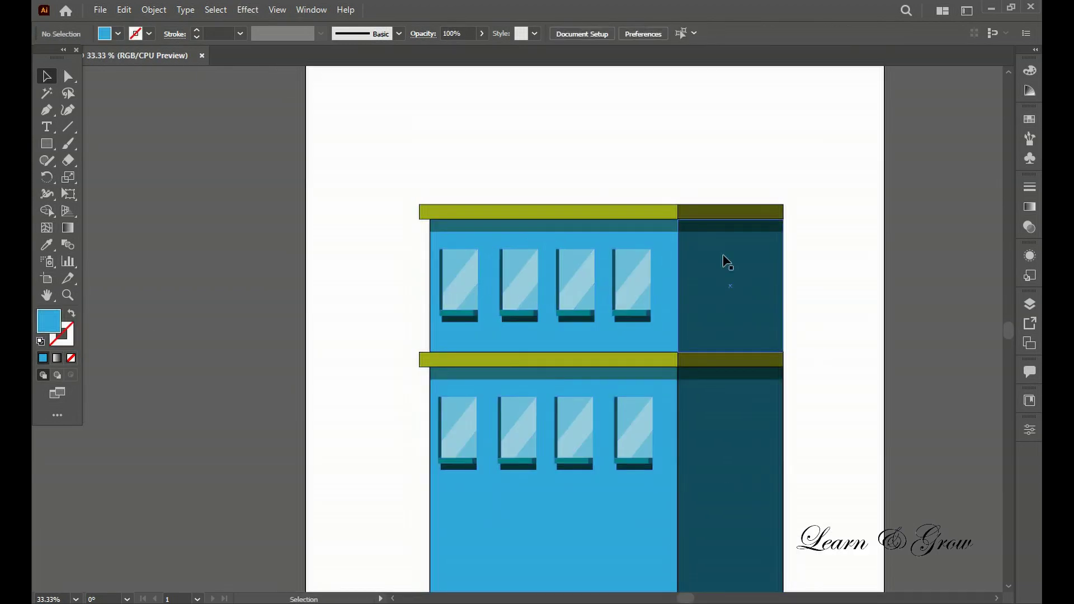
pyautogui.click(697, 254)
pyautogui.scroll(3, 656, 317)
pyautogui.moveTo(656, 317); pyautogui.dragTo(656, 173)
pyautogui.moveTo(412, 218); pyautogui.dragTo(476, 217)
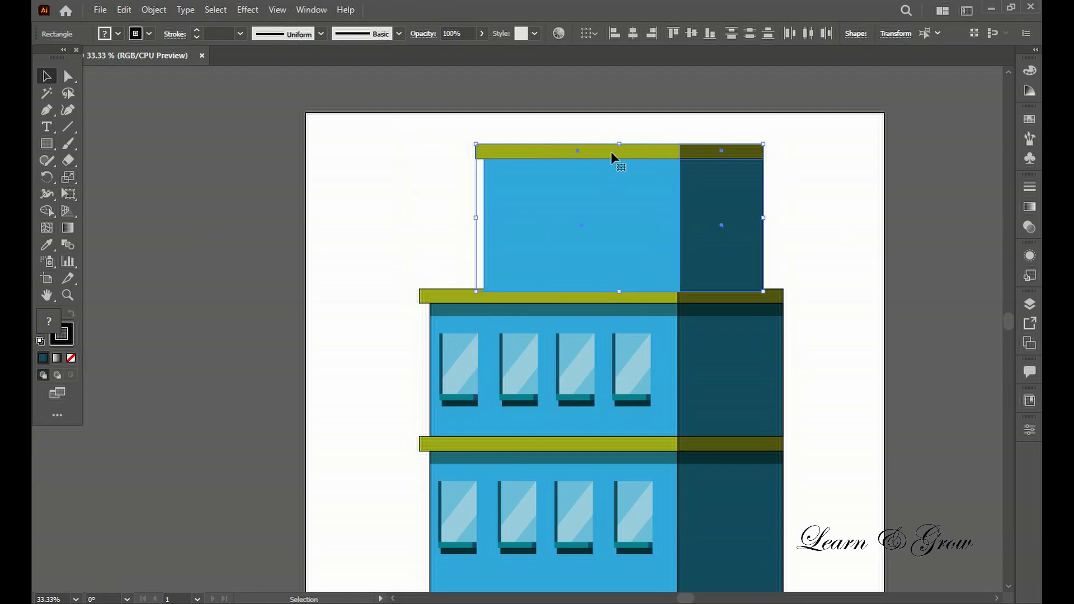
pyautogui.moveTo(611, 152); pyautogui.dragTo(615, 137)
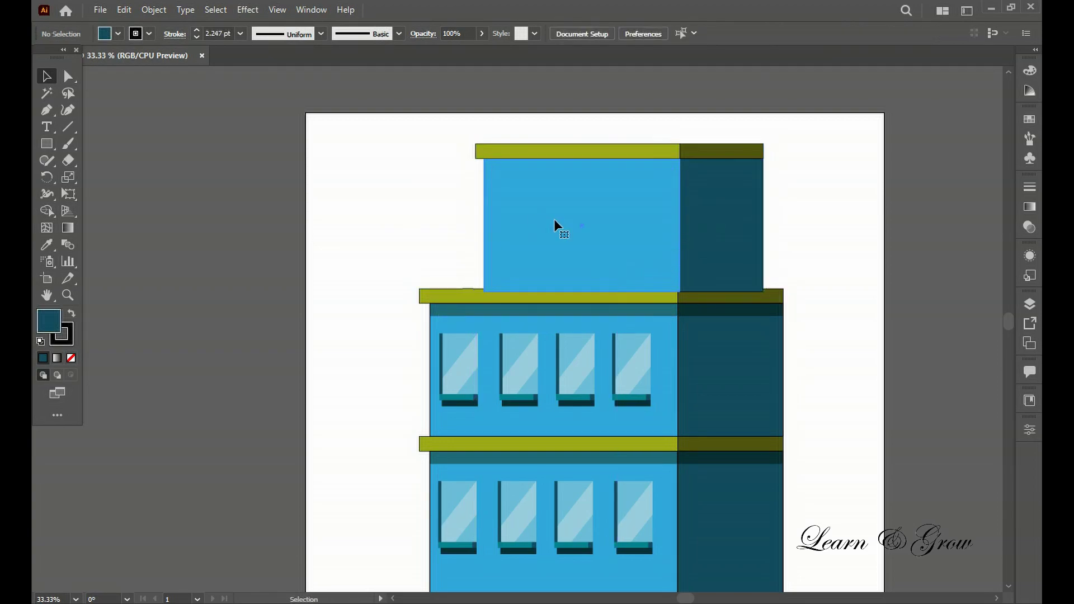
# Shorten and narrow the rooftop block, then recentre it on the roof
pyautogui.moveTo(625, 283)
pyautogui.mouseDown()
pyautogui.moveTo(632, 197)
pyautogui.moveTo(655, 271)
pyautogui.mouseUp()
pyautogui.moveTo(469, 262); pyautogui.dragTo(520, 261)
pyautogui.moveTo(706, 268); pyautogui.dragTo(684, 271)
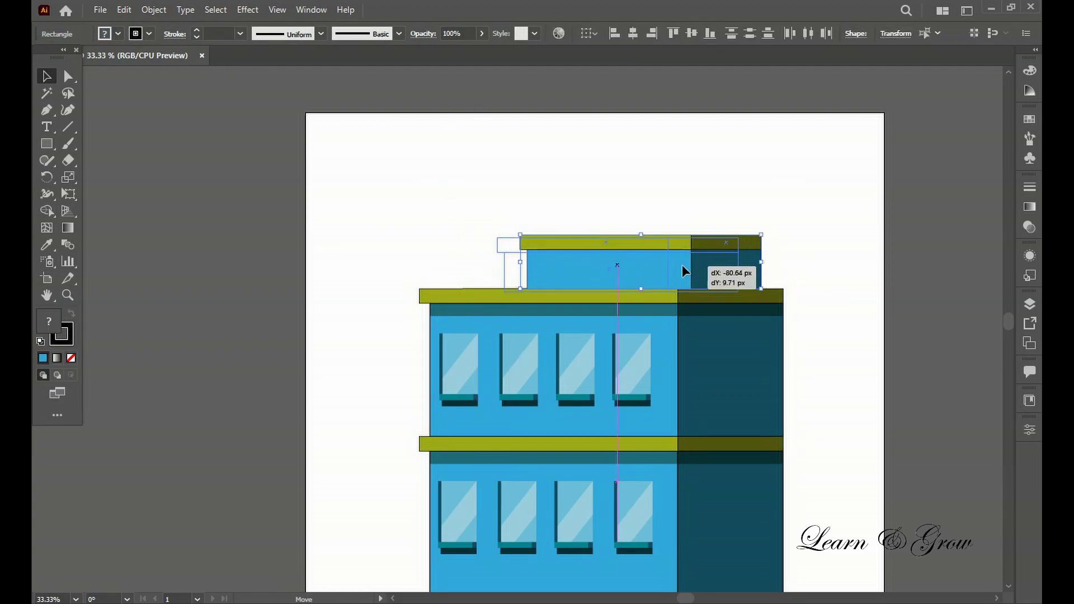
pyautogui.scroll(3, 683, 222)
pyautogui.hotkey('ctrl', 'shift', 'a')
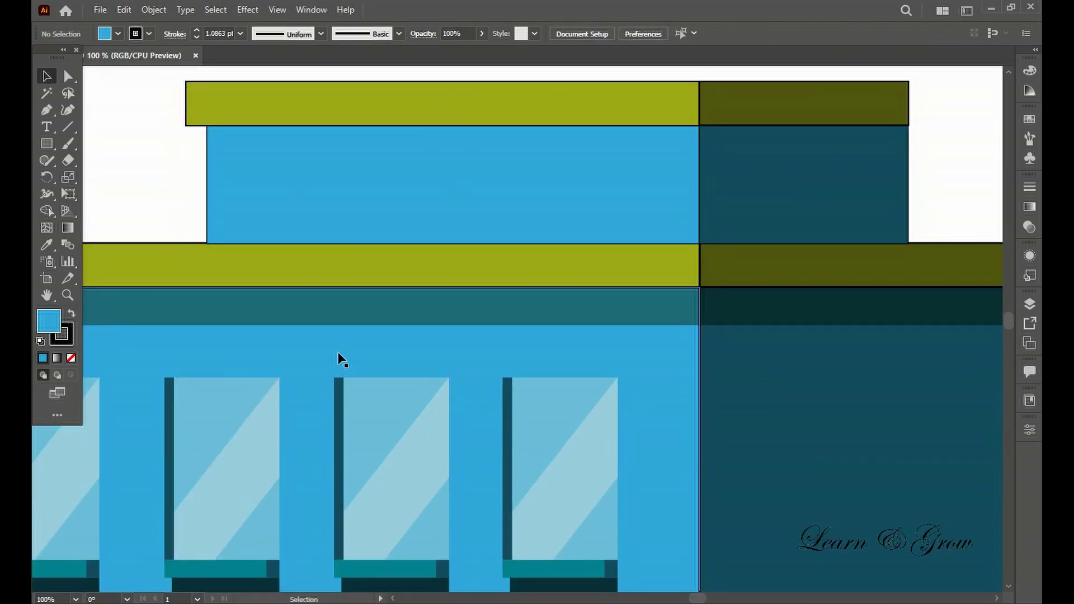
pyautogui.scroll(-3, 338, 360)
pyautogui.scroll(3, 403, 319)
pyautogui.scroll(-3, 396, 314)
pyautogui.scroll(-2, 448, 346)
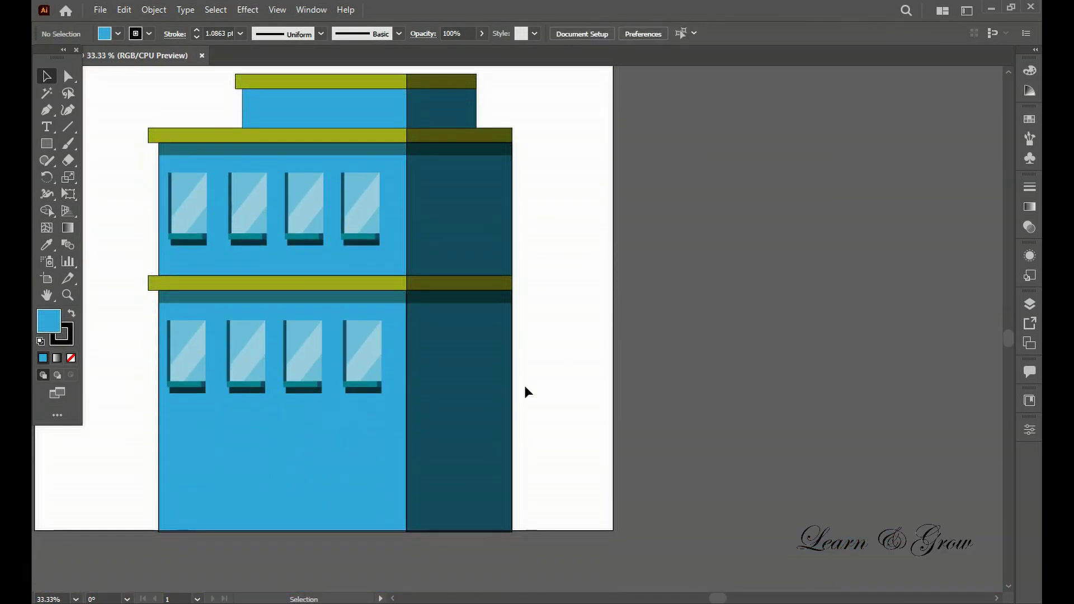
pyautogui.scroll(-1, 525, 384)
pyautogui.hotkey('ctrl', 'a')
# Draw a dark-teal entrance rectangle and cut its sloped top with a rotated square via Minus Front
pyautogui.click(615, 501)
pyautogui.scroll(2, 255, 302)
pyautogui.press('m')
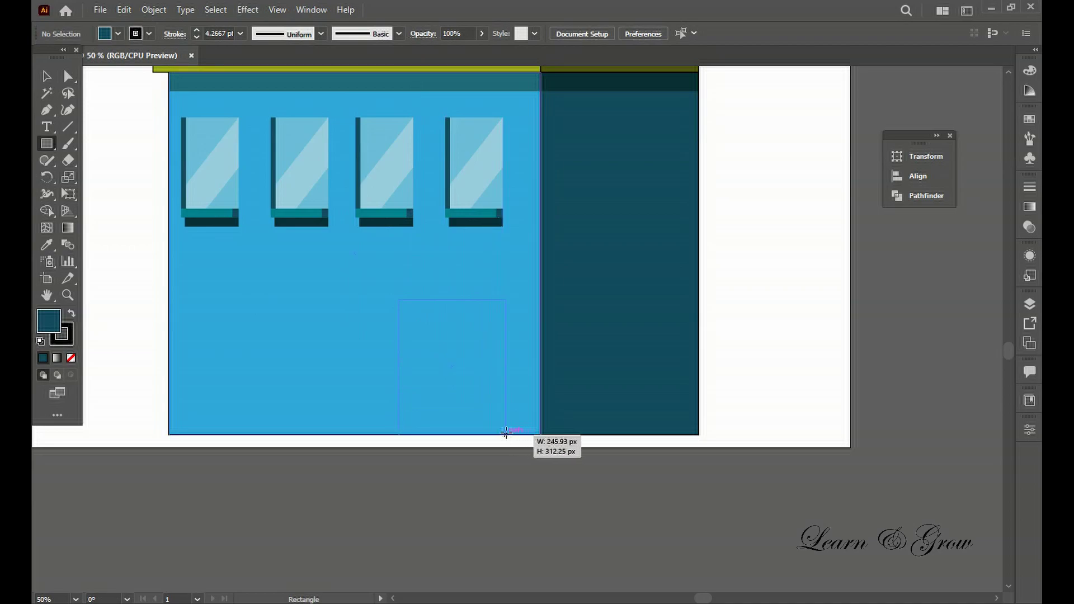
pyautogui.press('v')
pyautogui.moveTo(506, 433); pyautogui.dragTo(453, 366)
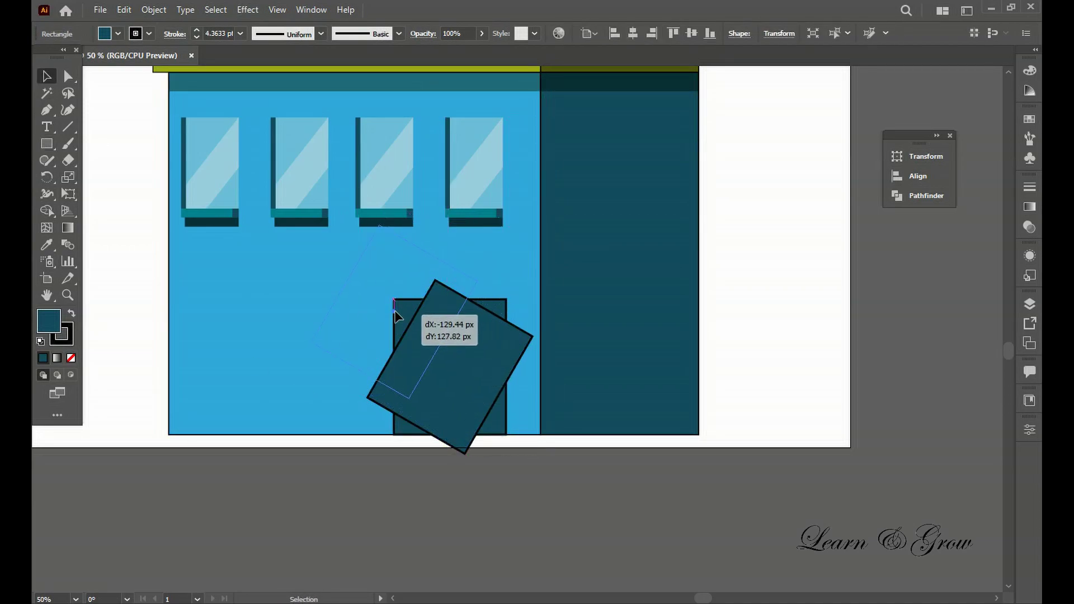
pyautogui.moveTo(395, 316); pyautogui.dragTo(395, 317)
pyautogui.moveTo(361, 368); pyautogui.dragTo(347, 393)
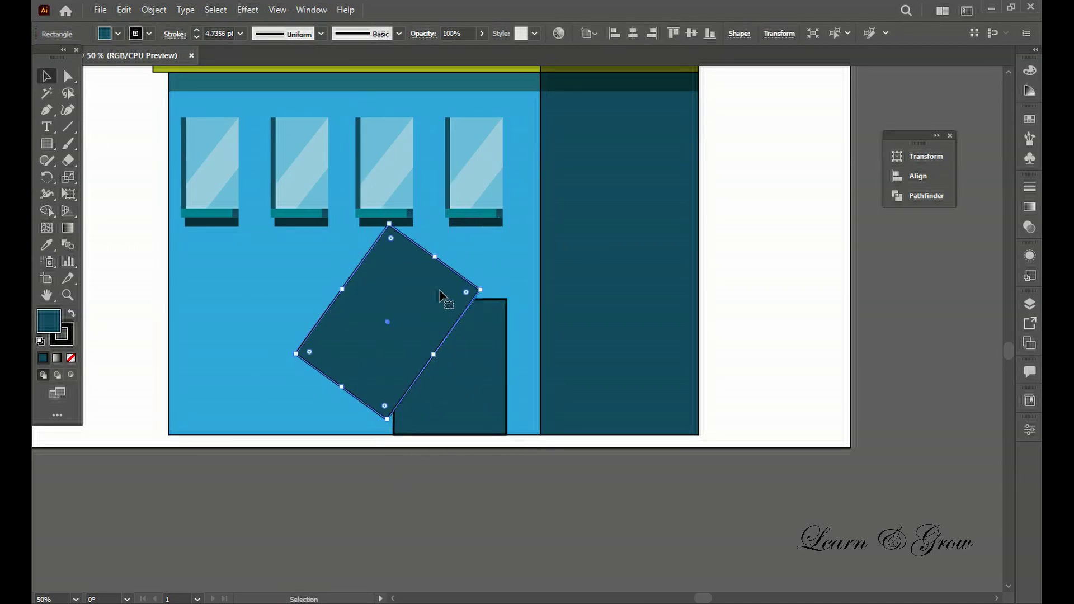
pyautogui.click(464, 482)
pyautogui.click(989, 150)
pyautogui.doubleClick(989, 150)
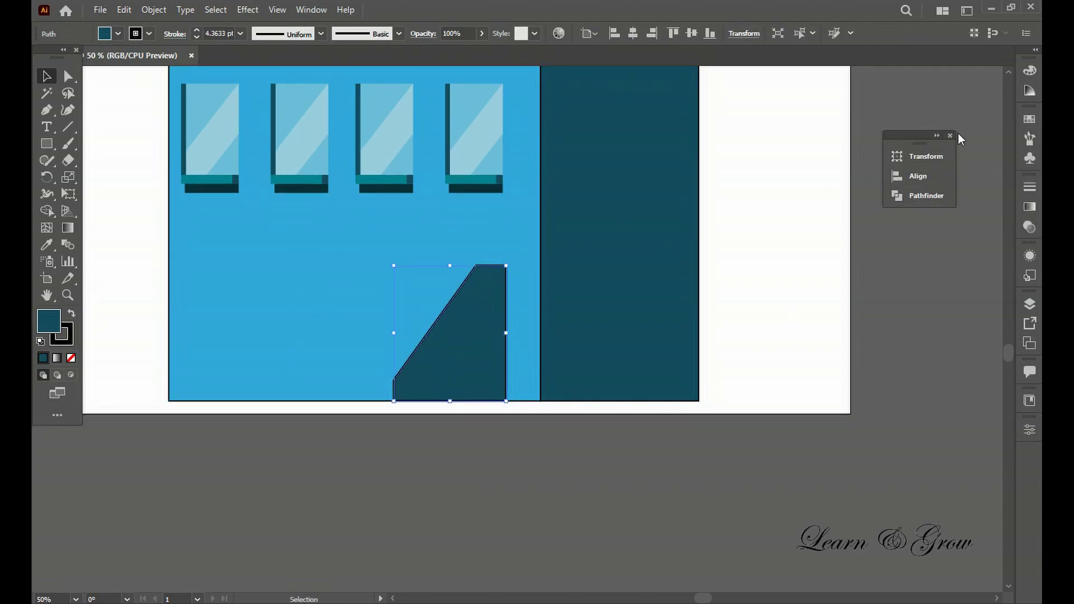
# Lay a thin rotated bar along the entrance's sloped edge
pyautogui.scroll(-2, 671, 280)
pyautogui.click(46, 144)
pyautogui.moveTo(471, 230); pyautogui.dragTo(459, 331)
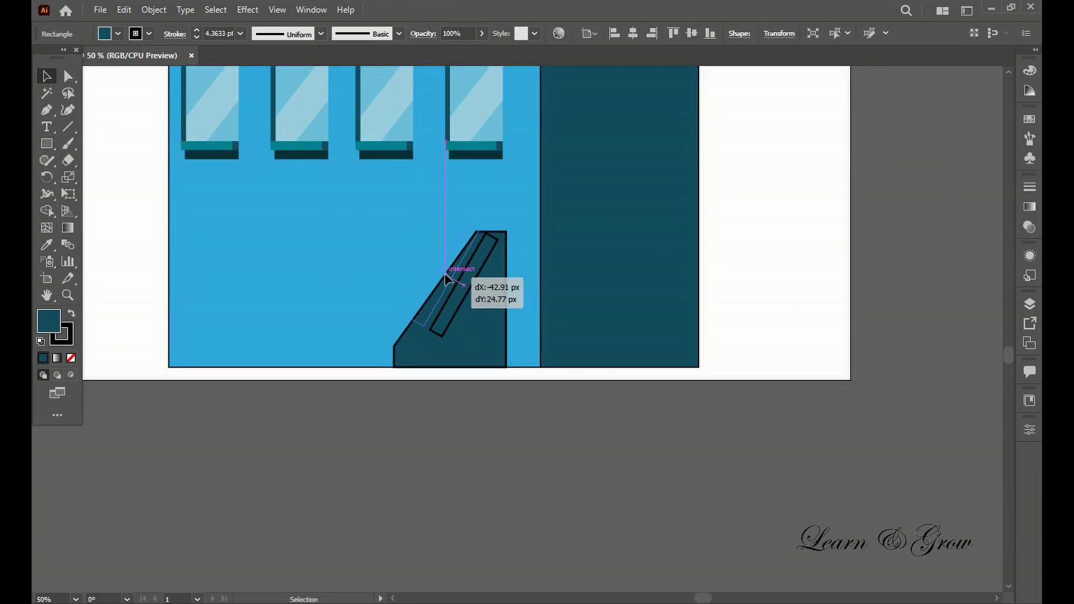
pyautogui.moveTo(446, 278); pyautogui.dragTo(442, 275)
pyautogui.scroll(1, 442, 297)
pyautogui.scroll(1, 395, 329)
pyautogui.moveTo(396, 330); pyautogui.dragTo(350, 370)
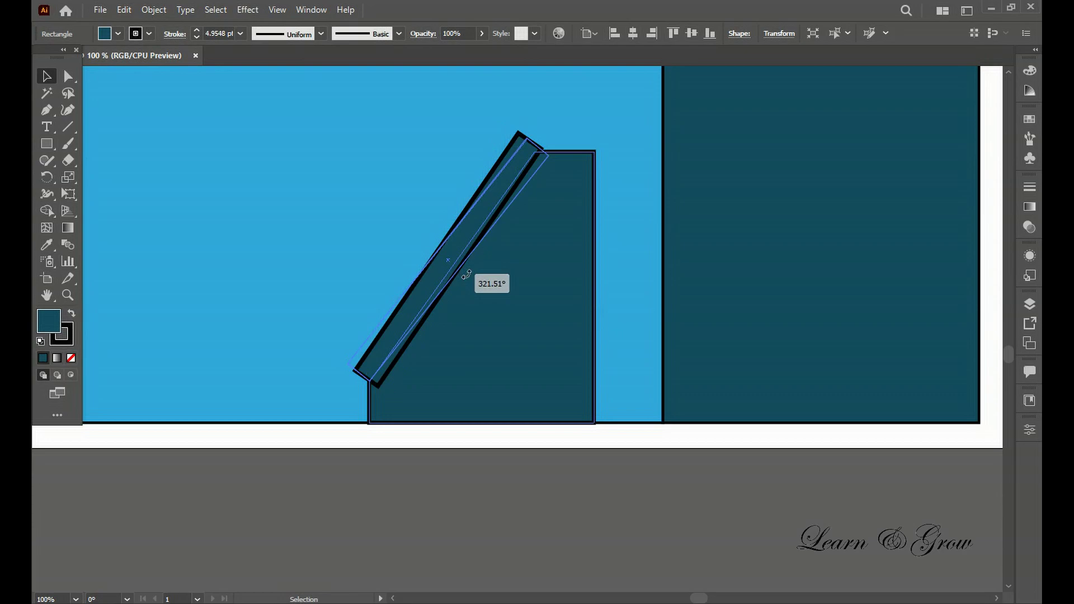
pyautogui.scroll(-3, 512, 210)
pyautogui.moveTo(362, 296); pyautogui.dragTo(365, 292)
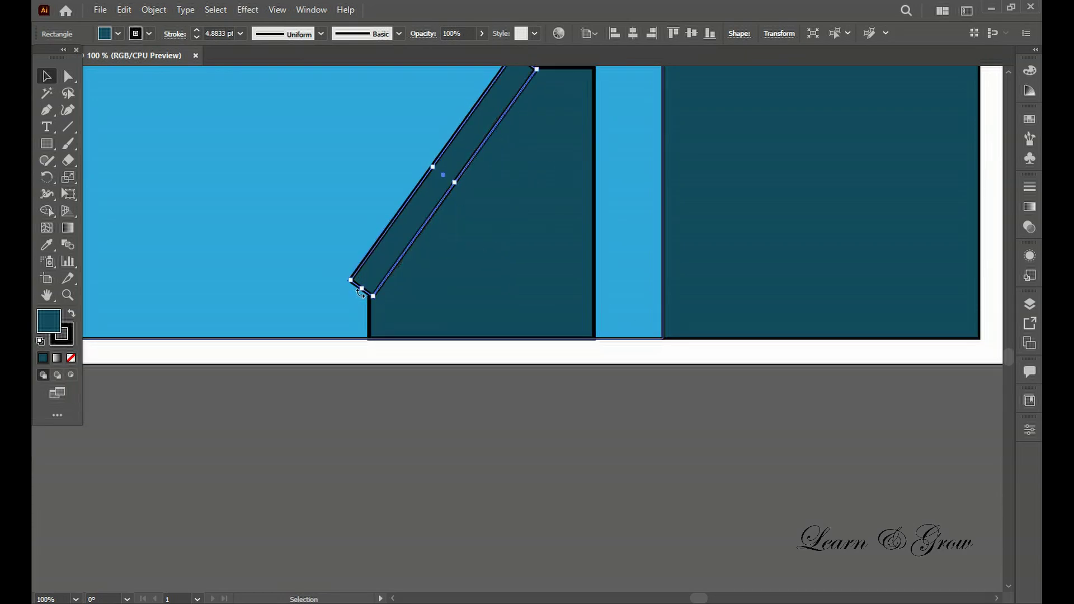
# Remove the black outlines from the slanted bar and the entrance shape
pyautogui.scroll(2, 360, 292)
pyautogui.moveTo(482, 151); pyautogui.dragTo(474, 144)
pyautogui.click(70, 357)
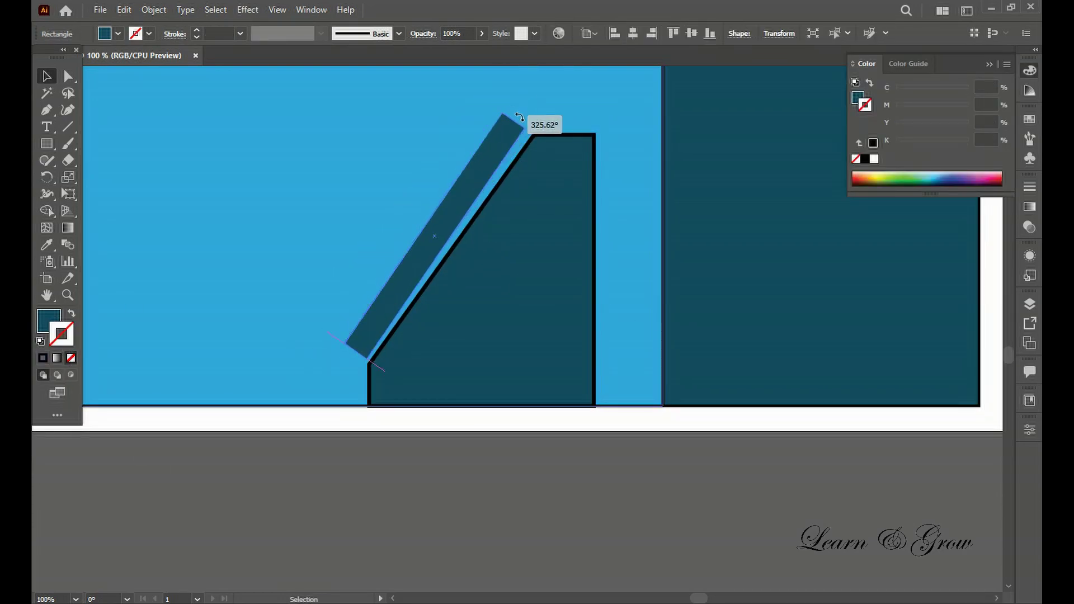
pyautogui.moveTo(519, 116); pyautogui.dragTo(512, 109)
pyautogui.click(201, 474)
pyautogui.scroll(-1, 201, 475)
pyautogui.click(347, 342)
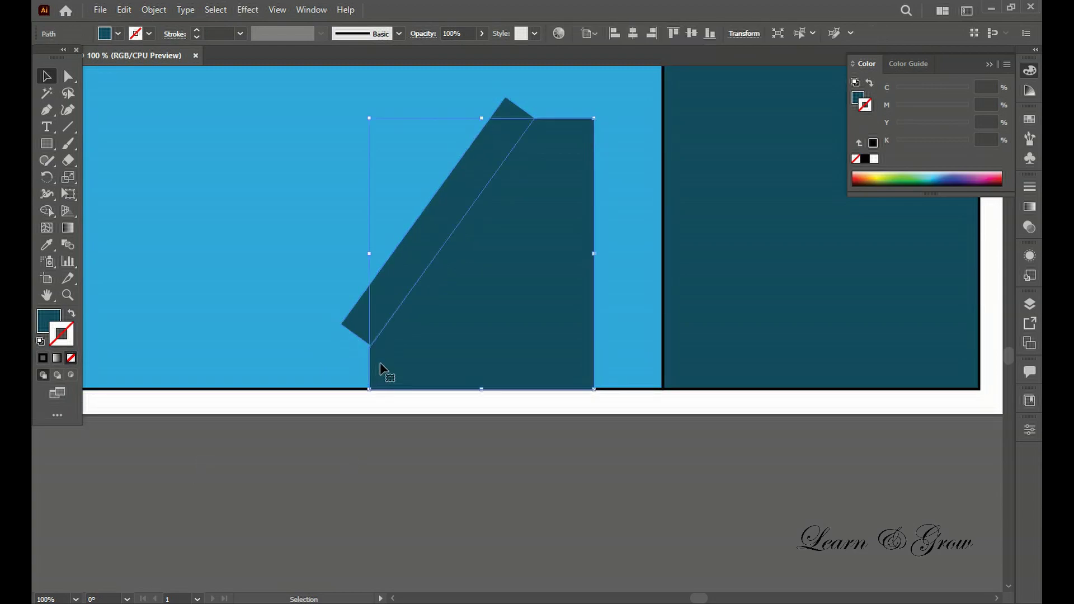
pyautogui.scroll(-3, 399, 441)
# Draw a small rectangle at the foot of the tilted bar
pyautogui.press('m')
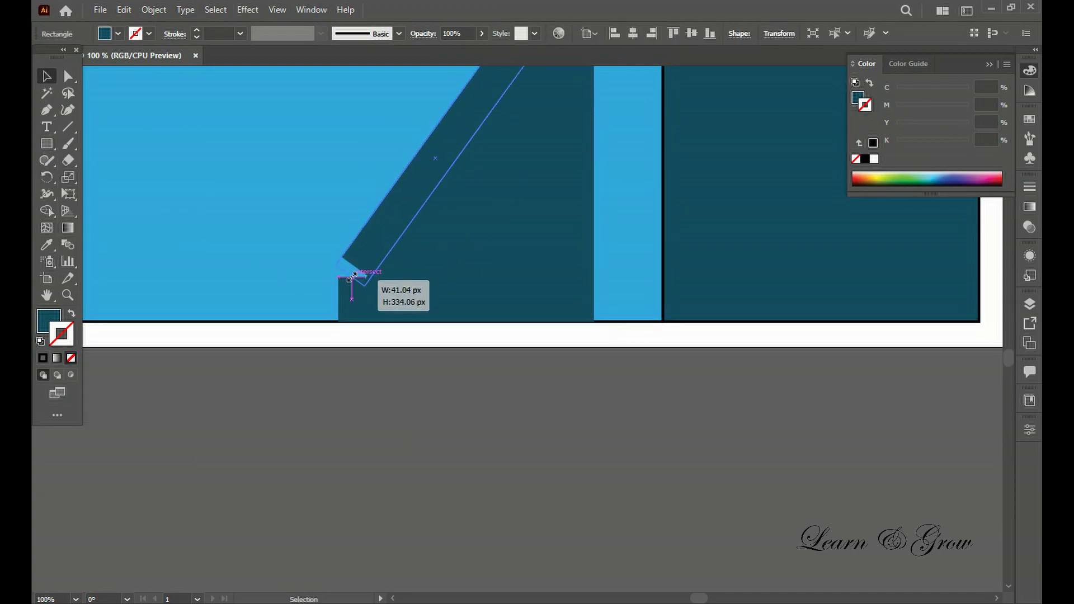
pyautogui.moveTo(353, 275); pyautogui.dragTo(364, 278)
pyautogui.scroll(3, 353, 336)
pyautogui.press('v')
pyautogui.scroll(-1, 352, 341)
pyautogui.click(350, 369)
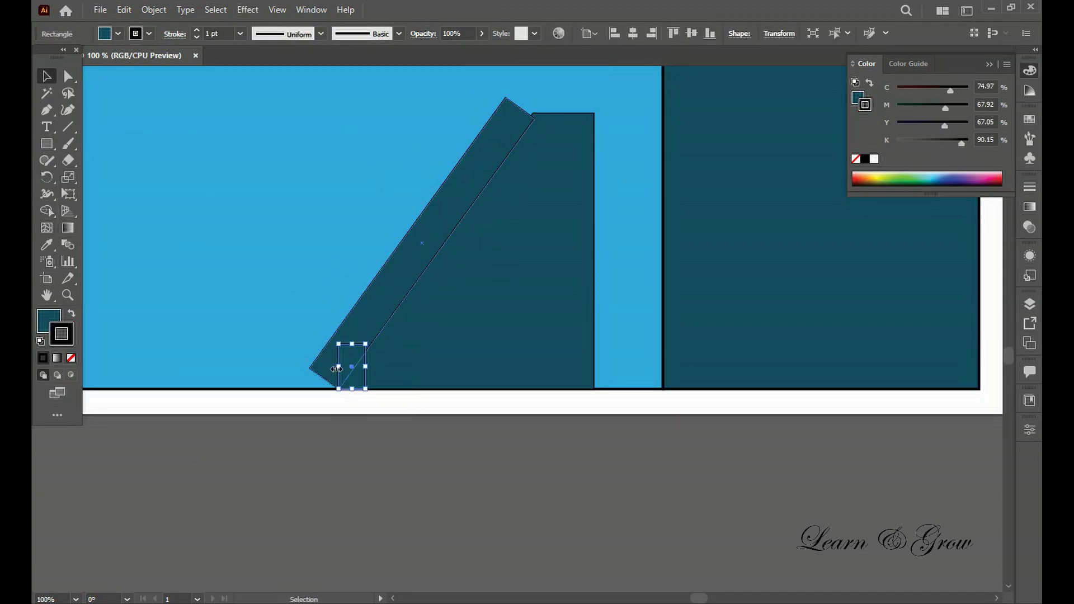
pyautogui.click(507, 128)
pyautogui.scroll(-2, 355, 461)
pyautogui.hotkey('ctrl', 'shift', 'a')
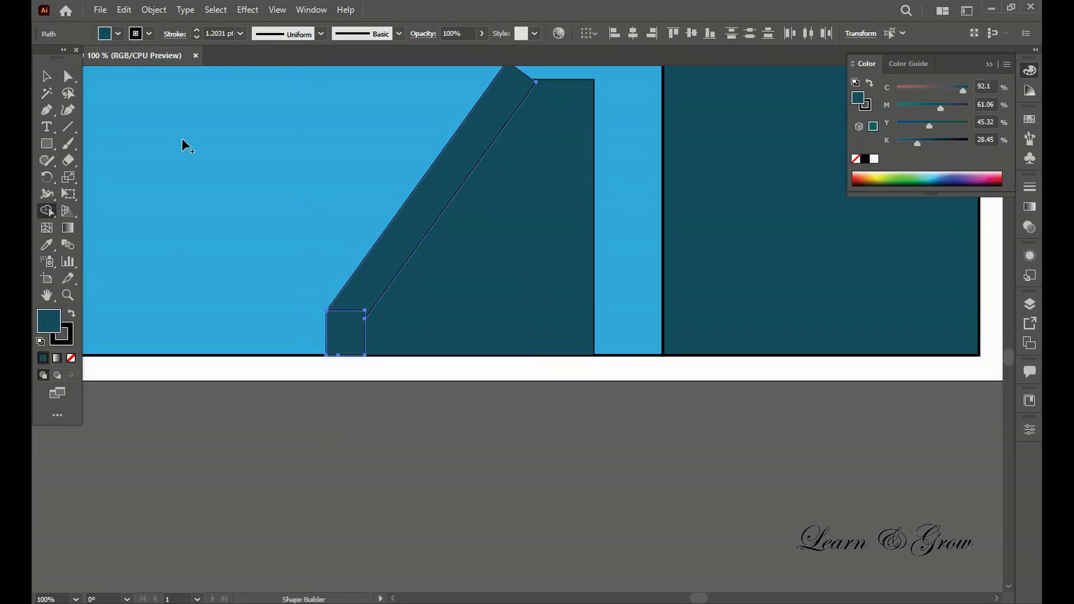
# Give the small rectangle a new fill colour and raise its top edge slightly
pyautogui.hotkey('ctrl', '-')
pyautogui.press('v')
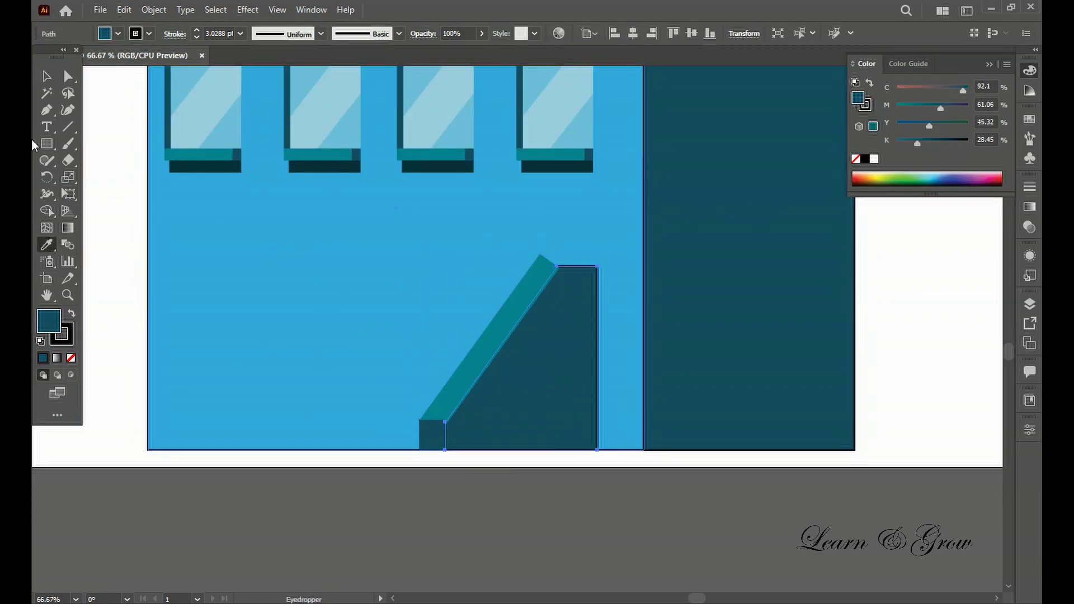
pyautogui.press('v')
pyautogui.doubleClick(58, 330)
pyautogui.click(400, 332)
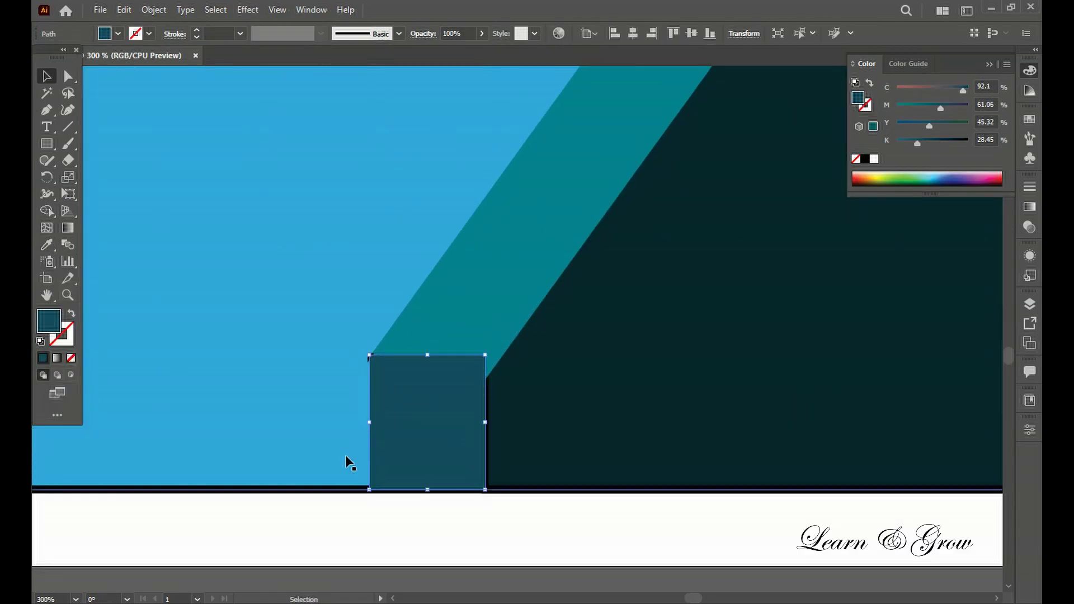
pyautogui.hotkey('ctrl', '-')
pyautogui.hotkey('ctrl', '-')
pyautogui.hotkey('ctrl', '-')
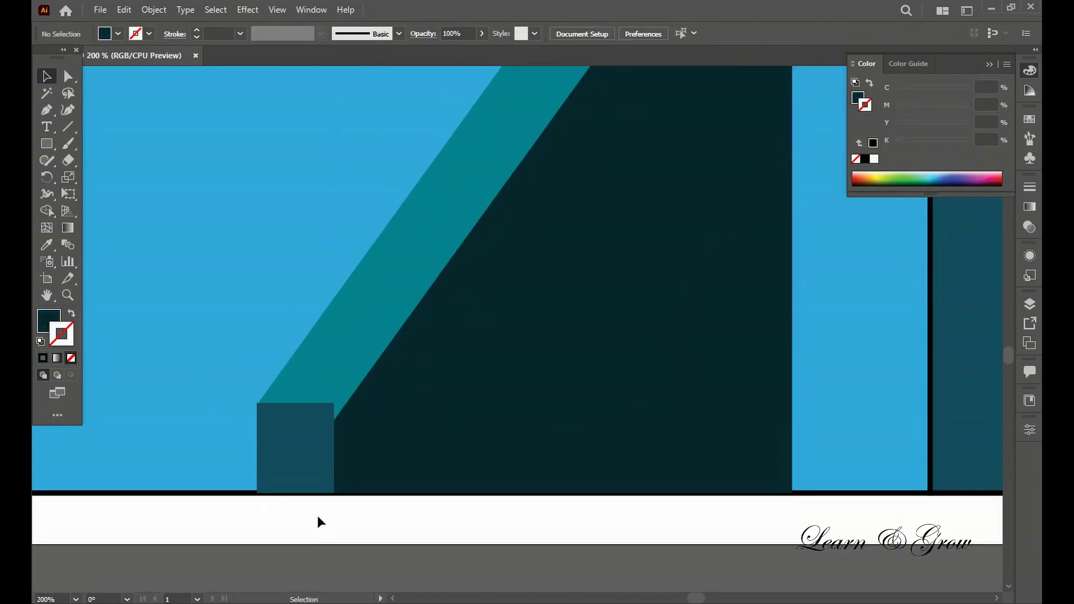
pyautogui.click(297, 348)
pyautogui.moveTo(294, 347); pyautogui.dragTo(295, 346)
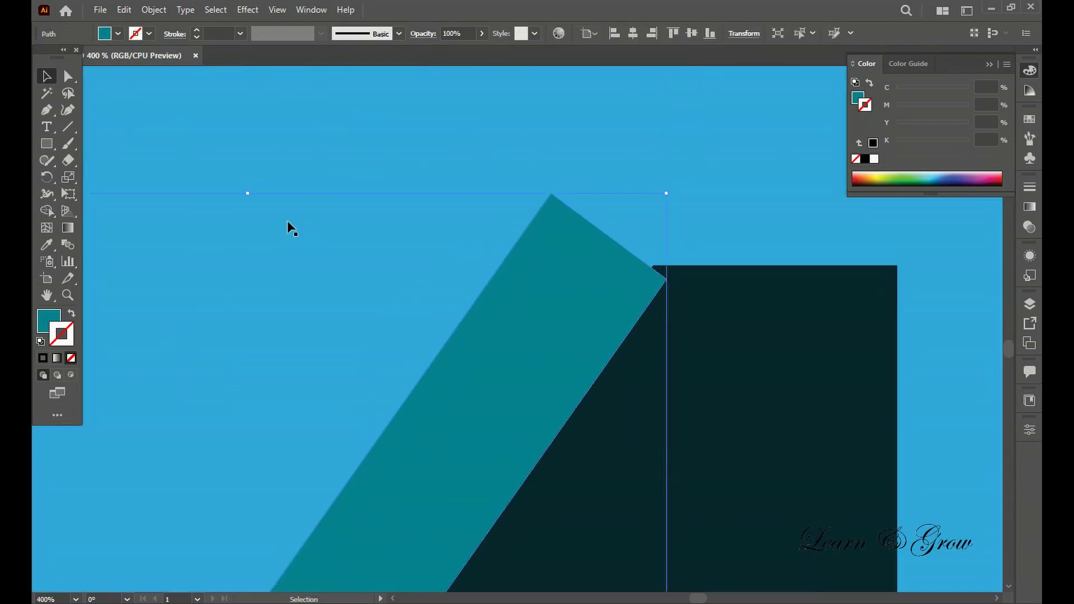
# Shift the slanted shape's top corner anchor slightly to the left
pyautogui.press('a')
pyautogui.moveTo(662, 271); pyautogui.dragTo(655, 269)
pyautogui.hotkey('ctrl', '-')
pyautogui.hotkey('ctrl', '-')
pyautogui.hotkey('ctrl', '-')
pyautogui.press('v')
pyautogui.scroll(-2, 374, 243)
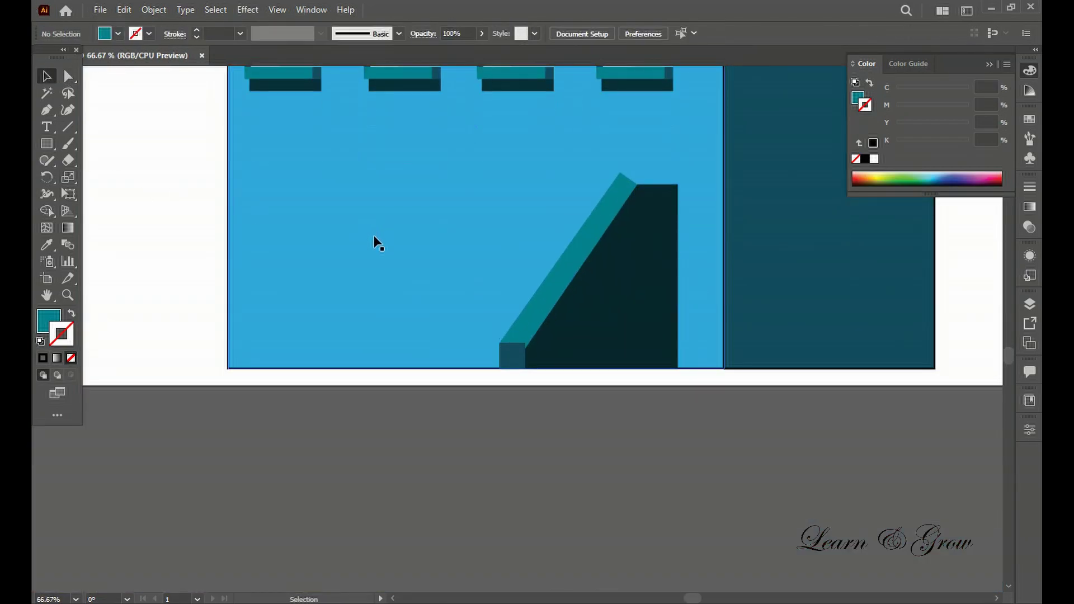
pyautogui.scroll(-2, 374, 242)
# Fill the small square at the ramp's foot with dark teal #0B4649
pyautogui.hotkey('ctrl', '1')
pyautogui.click(513, 356)
pyautogui.doubleClick(48, 320)
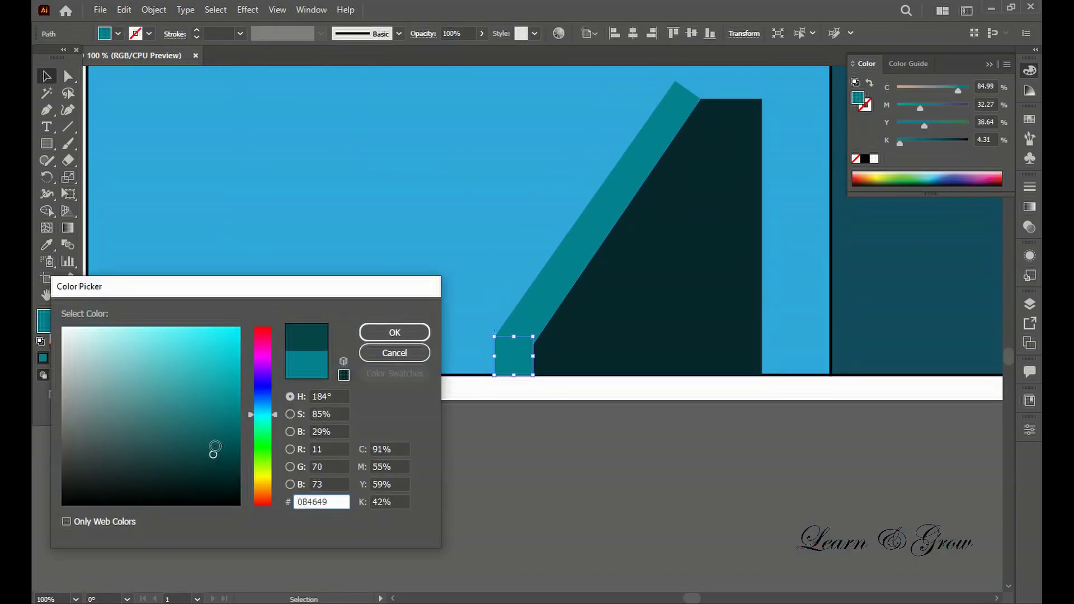
pyautogui.click(393, 333)
pyautogui.click(541, 355)
# Drag the teal band's top anchor point down with Direct Selection
pyautogui.click(523, 355)
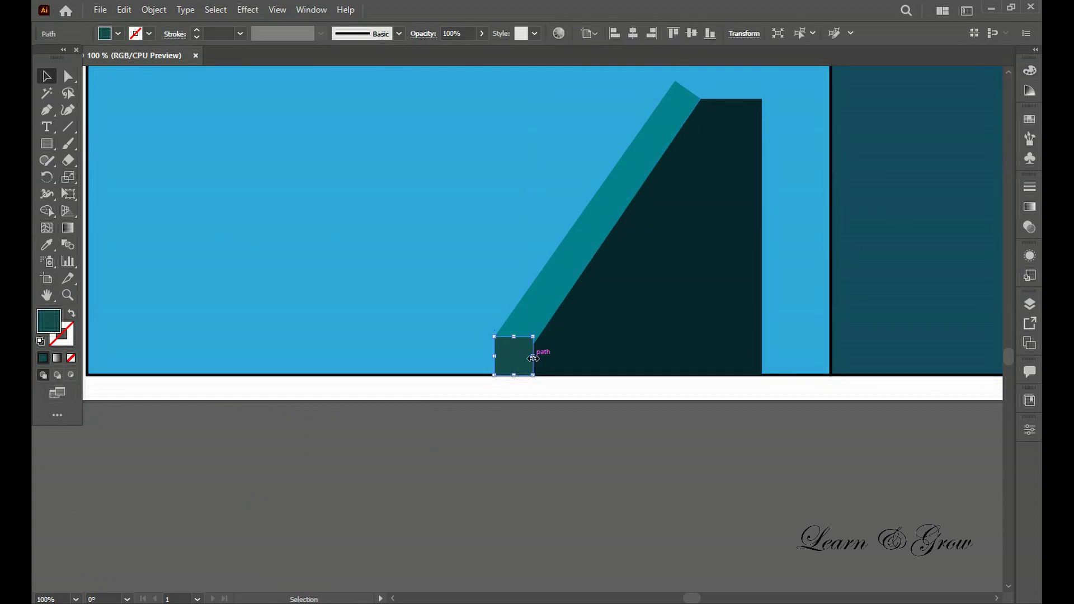
pyautogui.scroll(-2, 556, 312)
pyautogui.scroll(2, 556, 311)
pyautogui.scroll(1, 638, 210)
pyautogui.click(638, 210)
pyautogui.press('a')
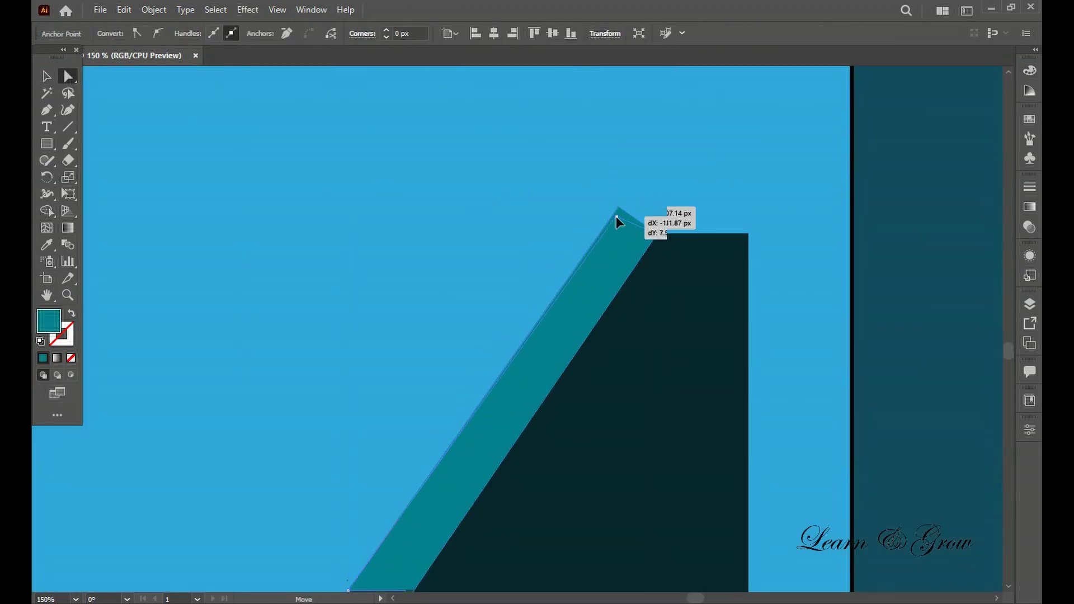
pyautogui.moveTo(616, 216); pyautogui.dragTo(616, 193)
pyautogui.scroll(-2, 617, 193)
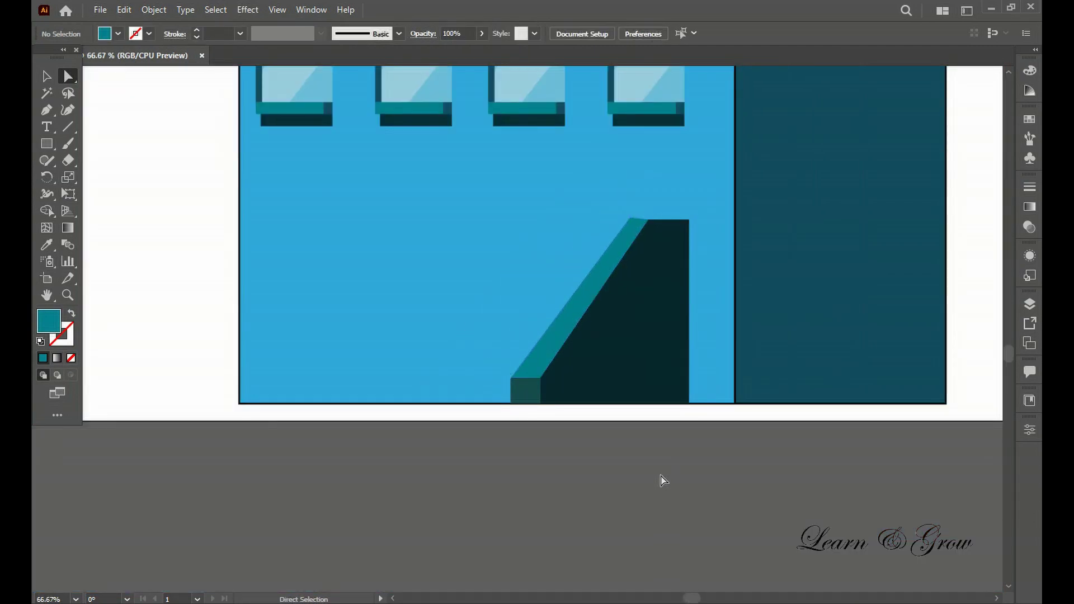
pyautogui.press('v')
pyautogui.click(582, 336)
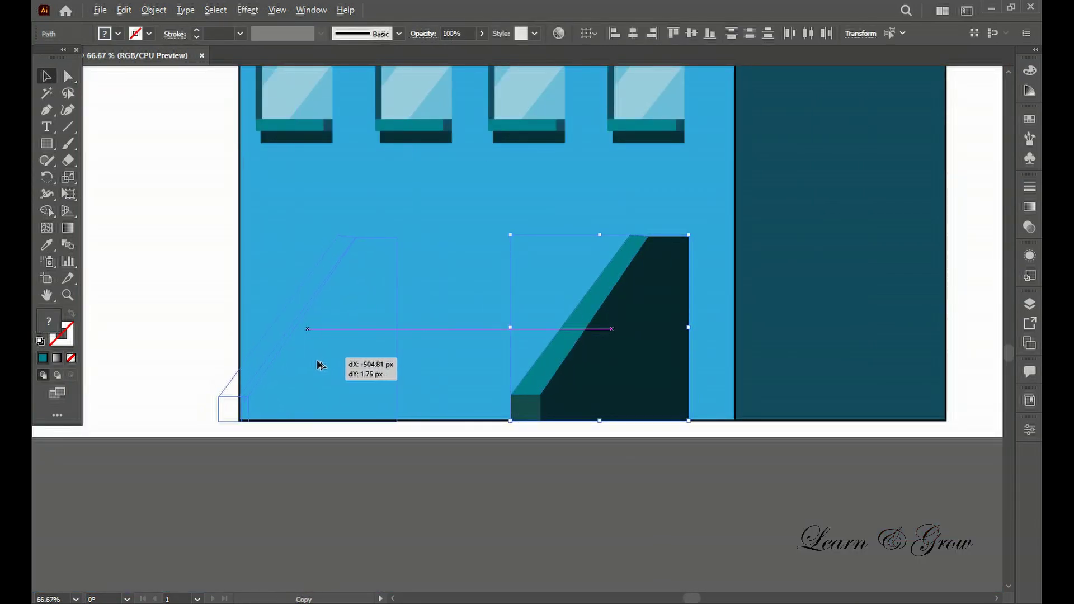
# Copy the entrance ramp to the building's left edge
pyautogui.moveTo(318, 362); pyautogui.dragTo(317, 362)
pyautogui.click(545, 352)
pyautogui.scroll(-1, 520, 484)
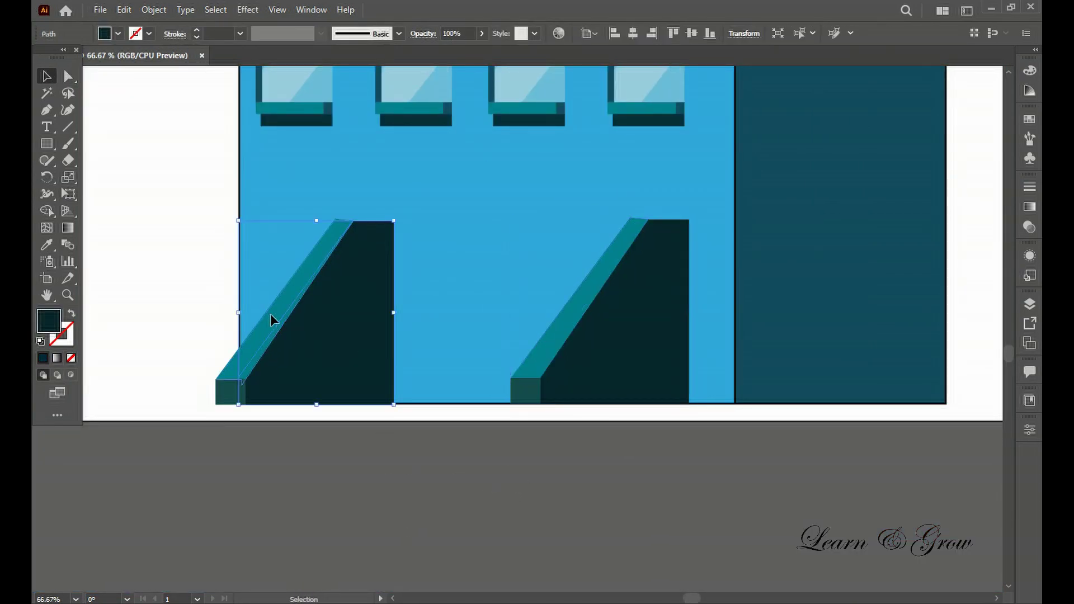
pyautogui.moveTo(182, 297); pyautogui.dragTo(215, 323)
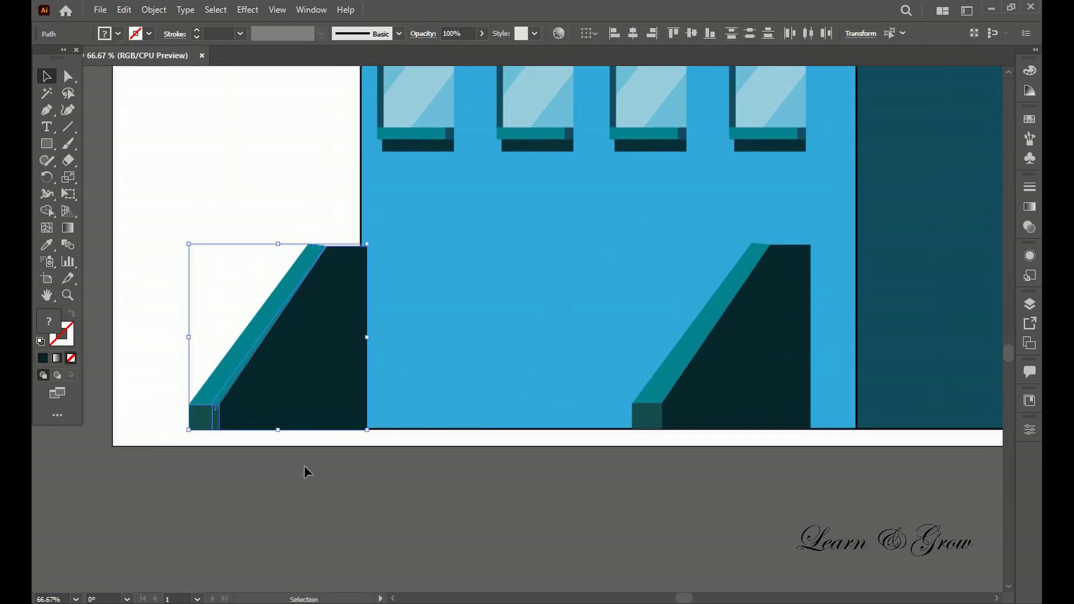
pyautogui.moveTo(344, 366); pyautogui.dragTo(400, 364)
pyautogui.click(702, 378)
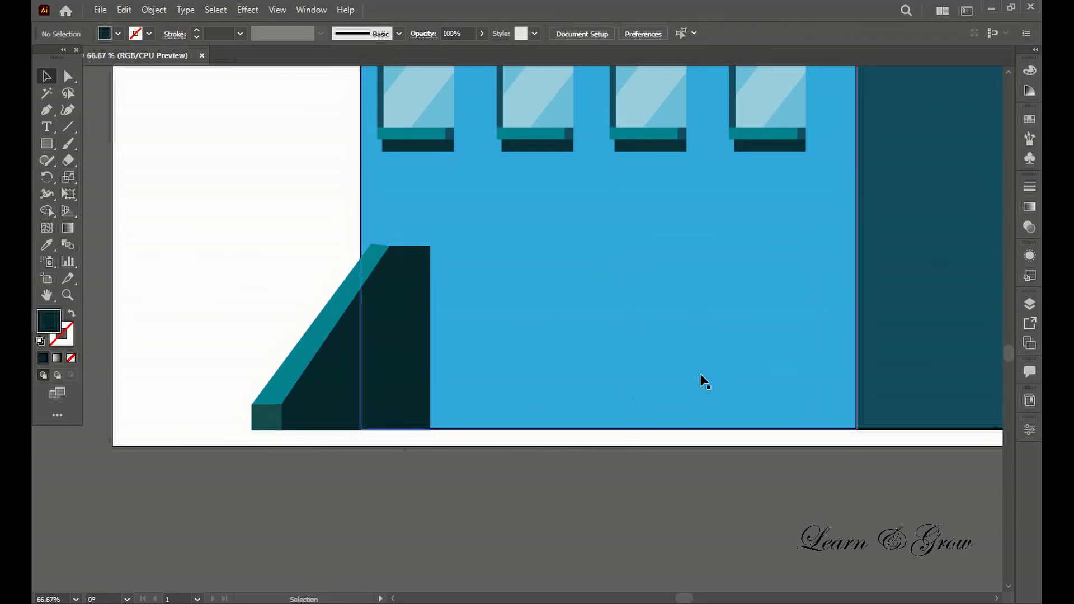
# Draw a teal panel rectangle spanning the space between the two ramps
pyautogui.click(171, 175)
pyautogui.moveTo(451, 283); pyautogui.dragTo(756, 432)
pyautogui.scroll(3, 734, 522)
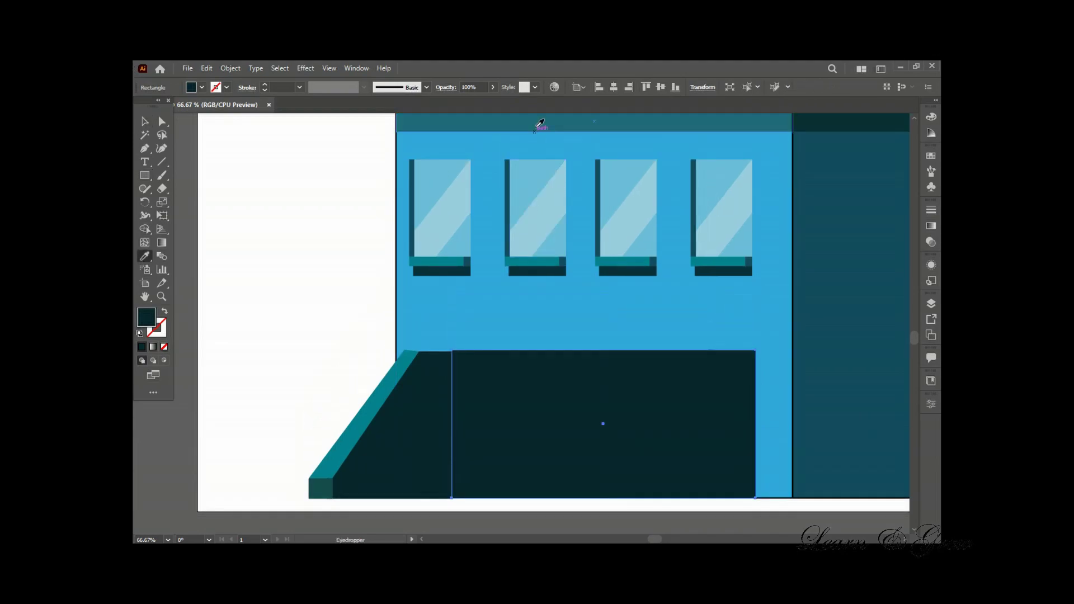
pyautogui.press('v')
pyautogui.press('4')
pyautogui.press('7')
pyautogui.scroll(-2, 734, 522)
# Send the panel backward behind the right ramp
pyautogui.rightClick(714, 293)
pyautogui.click(604, 513)
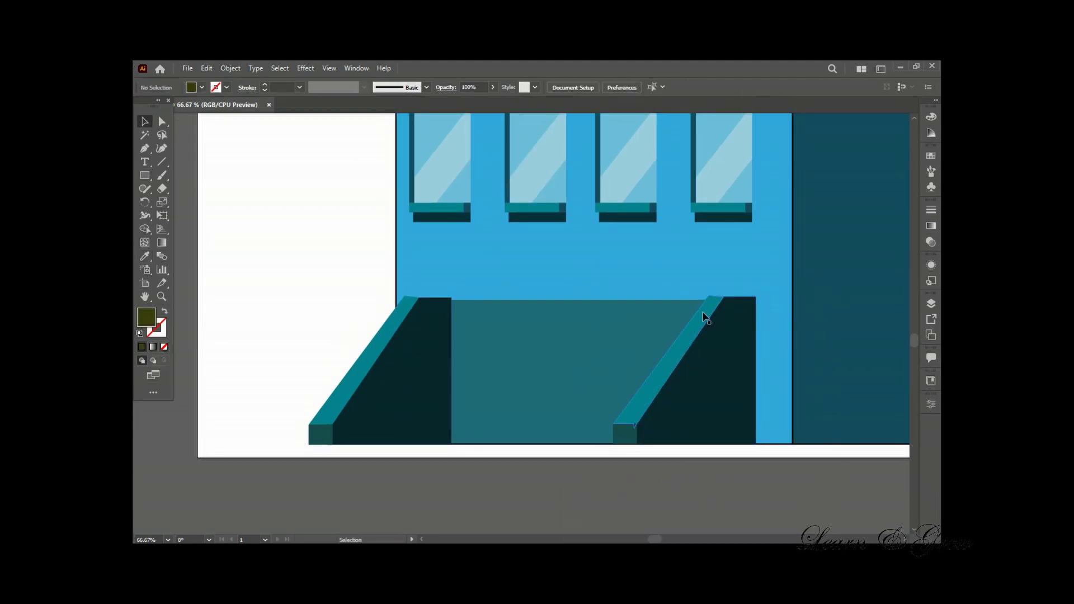
pyautogui.scroll(-1, 673, 412)
pyautogui.scroll(2, 688, 279)
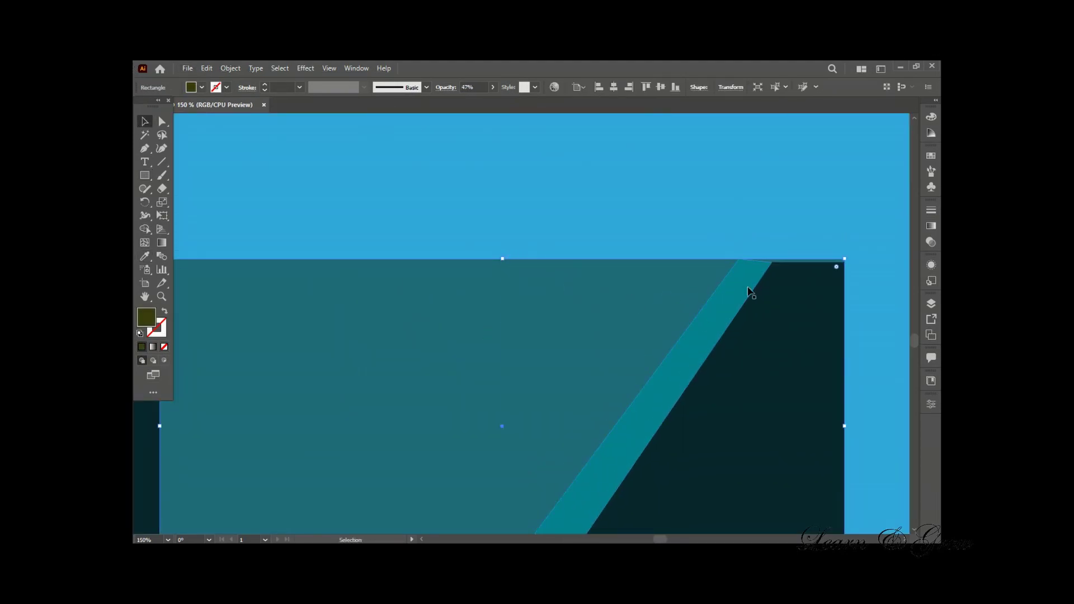
pyautogui.scroll(2, 796, 283)
# Raise the panel's top-right corner and the teal stripe's top to the ramp's top
pyautogui.moveTo(868, 262); pyautogui.dragTo(871, 254)
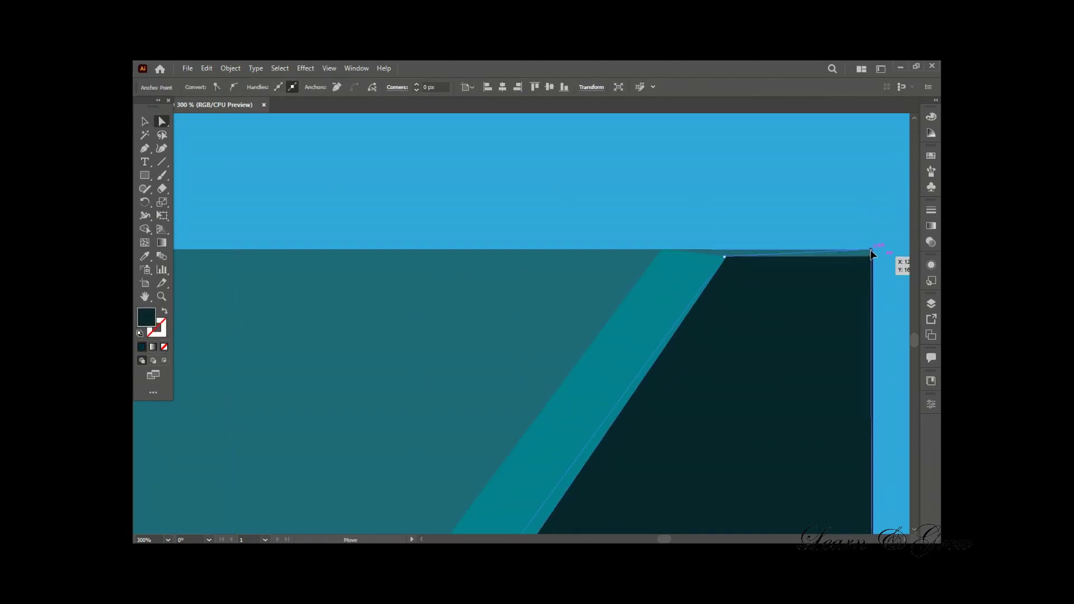
pyautogui.moveTo(729, 263); pyautogui.dragTo(730, 243)
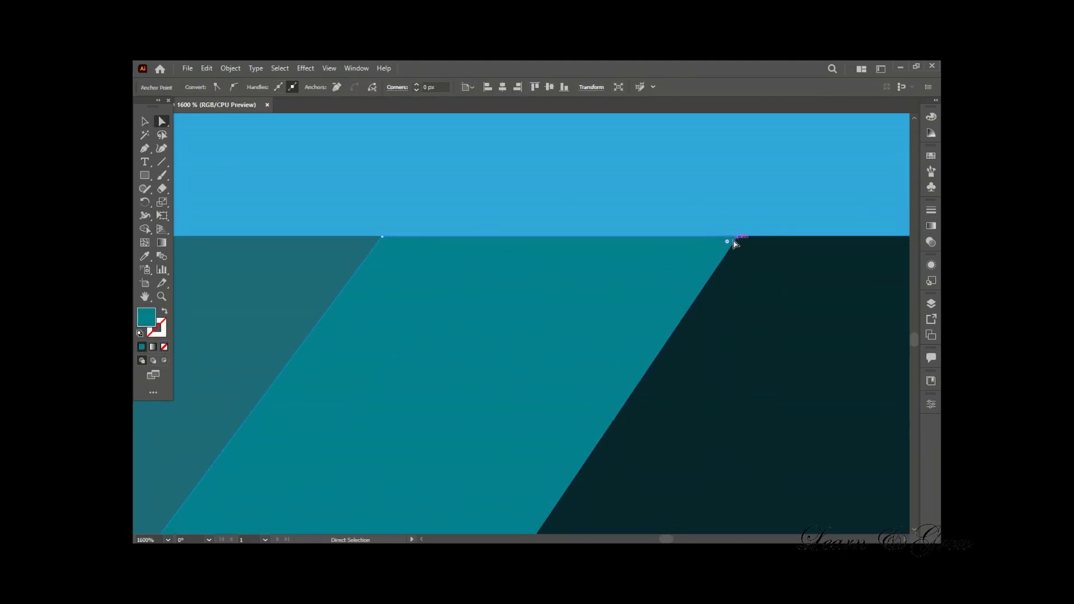
pyautogui.press('v')
pyautogui.scroll(-5, 642, 426)
pyautogui.click(497, 250)
pyautogui.scroll(3, 498, 250)
# Align the left ramp's and dark face's top anchors with the panel's top edge
pyautogui.moveTo(431, 226); pyautogui.dragTo(430, 219)
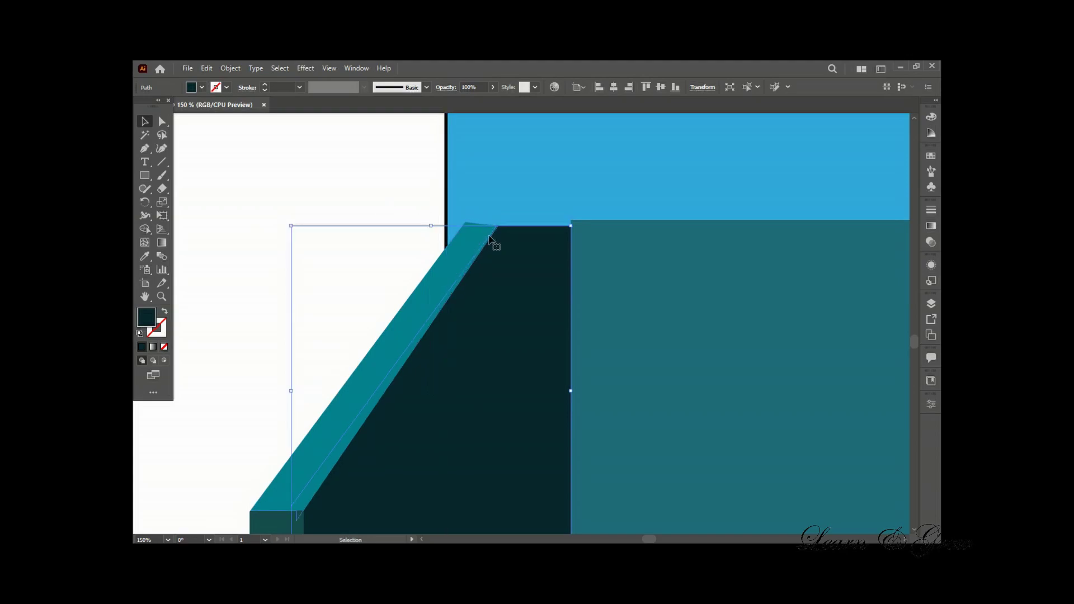
pyautogui.scroll(4, 523, 225)
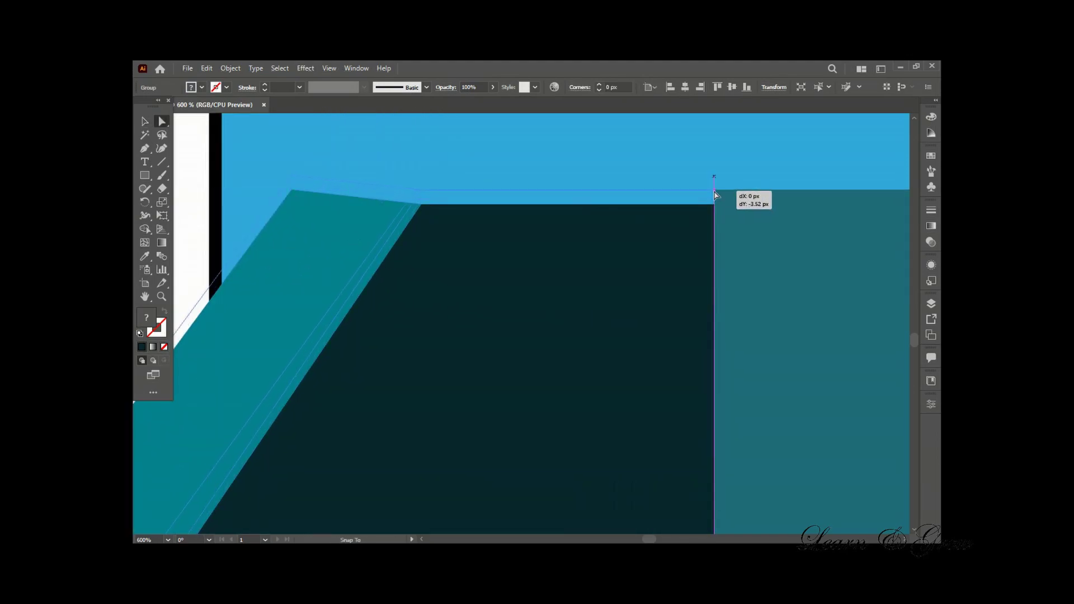
pyautogui.moveTo(716, 194); pyautogui.dragTo(715, 191)
pyautogui.scroll(-5, 316, 220)
pyautogui.scroll(4, 311, 240)
pyautogui.moveTo(309, 242); pyautogui.dragTo(312, 247)
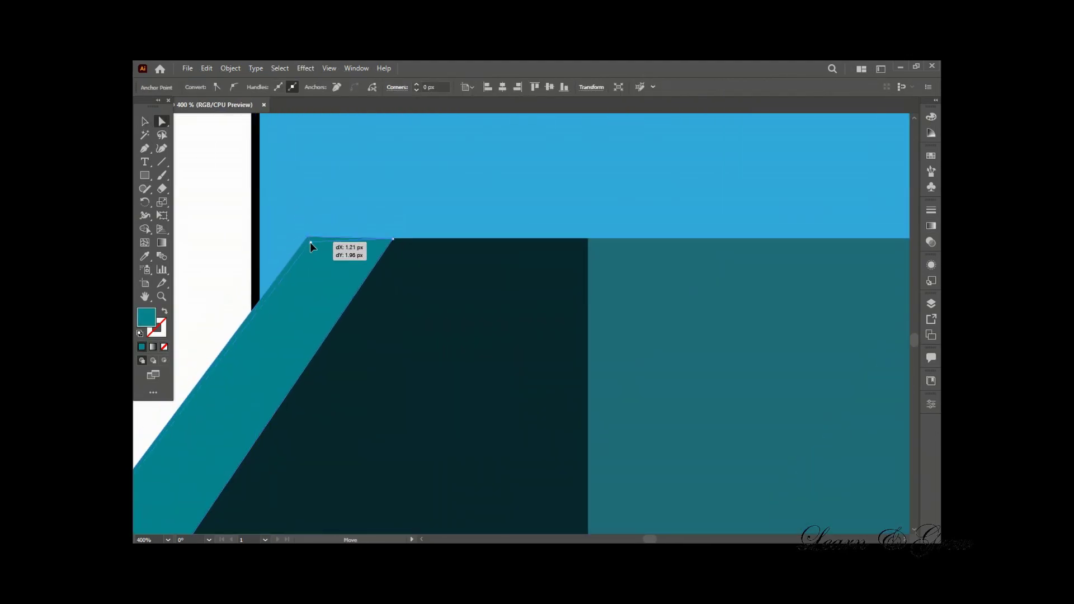
pyautogui.scroll(-4, 312, 243)
pyautogui.scroll(-2, 339, 376)
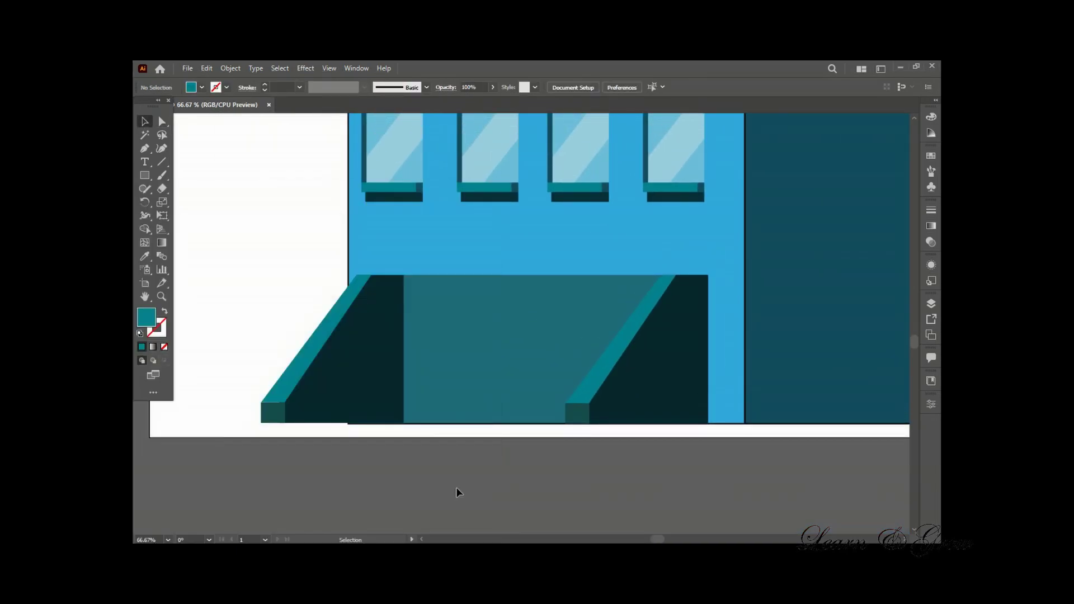
pyautogui.press('v')
pyautogui.scroll(4, 393, 394)
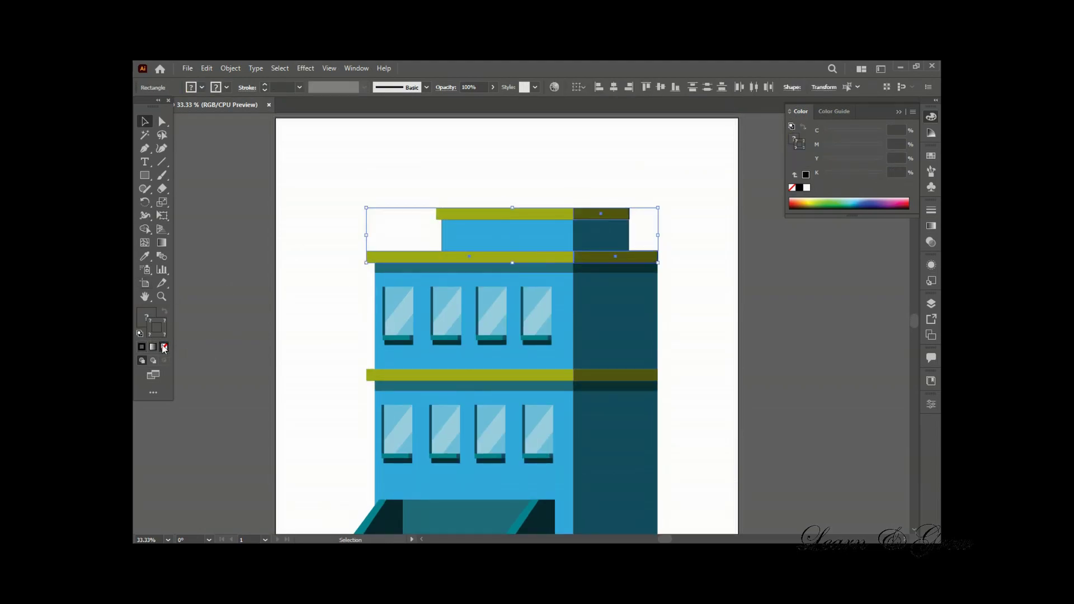
# Stretch the olive ledge's bottom edge down until it snaps to the dark band
pyautogui.scroll(-5, 238, 360)
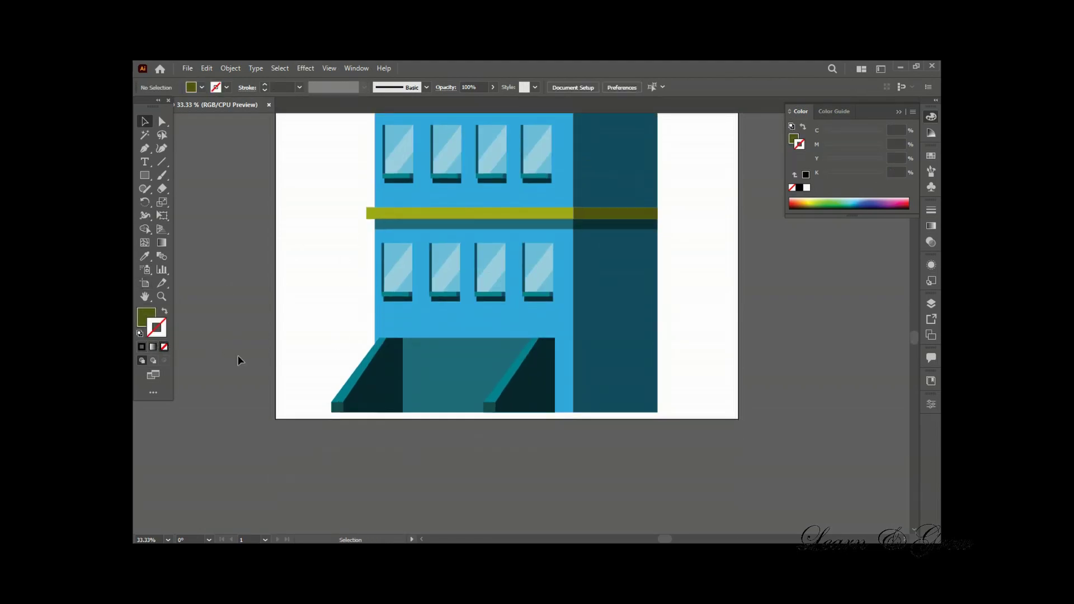
pyautogui.scroll(3, 413, 444)
pyautogui.scroll(10, 411, 416)
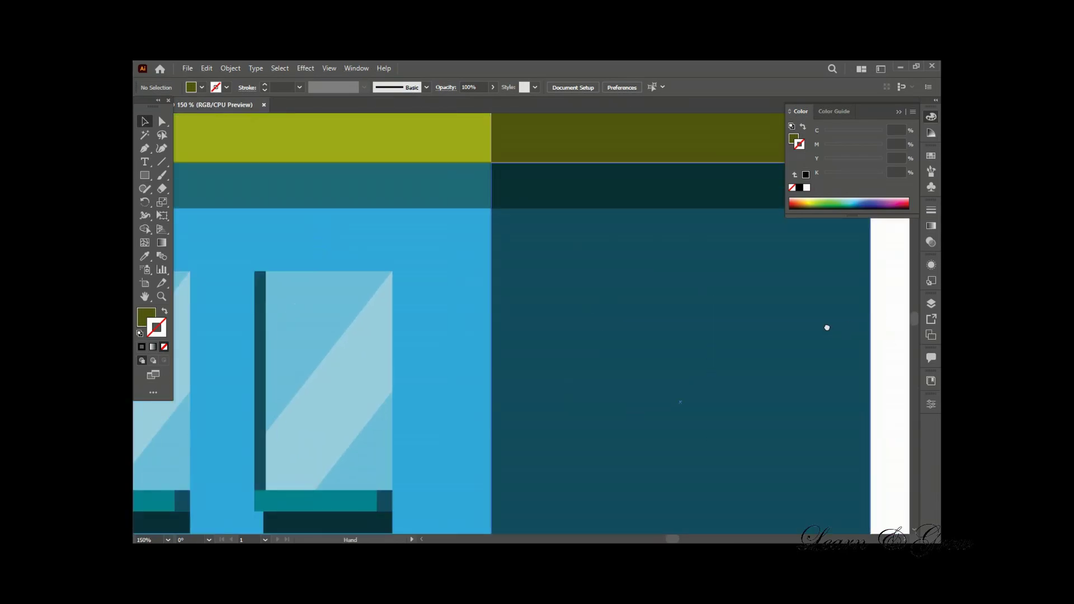
pyautogui.click(471, 195)
pyautogui.moveTo(475, 203); pyautogui.dragTo(509, 233)
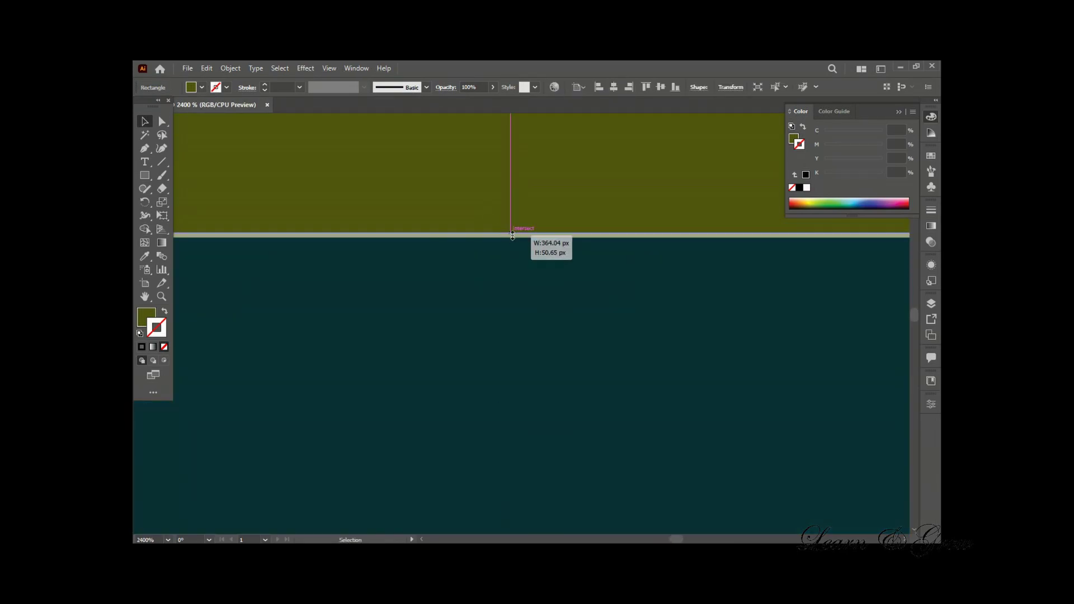
pyautogui.scroll(-5, 509, 233)
pyautogui.scroll(4, 691, 307)
pyautogui.scroll(-4, 692, 307)
pyautogui.scroll(-1, 680, 209)
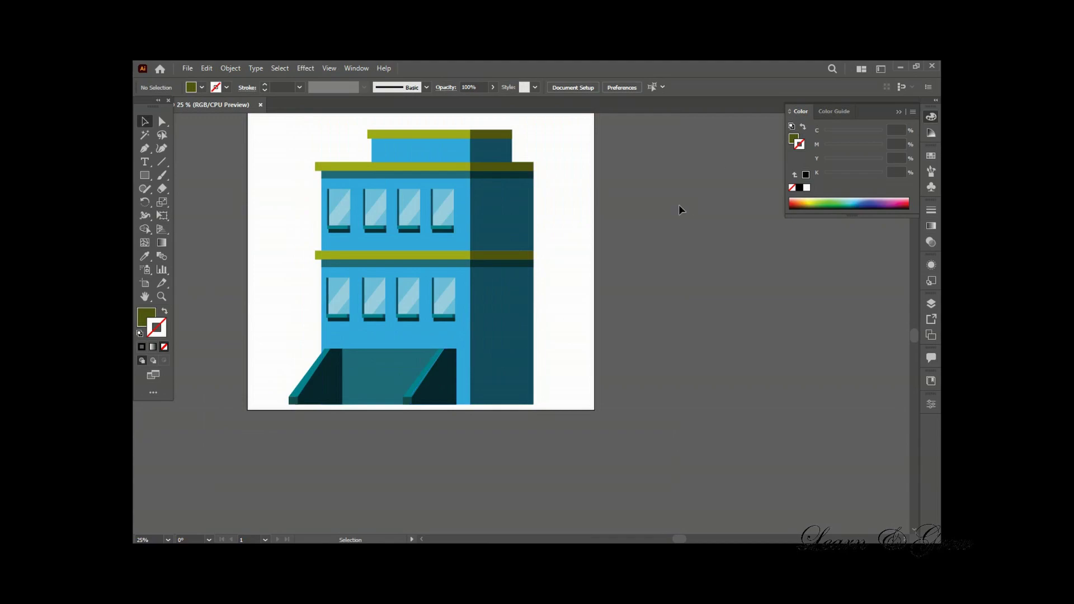
pyautogui.scroll(-1, 597, 299)
# Duplicate the olive step and stack copies higher up the entrance
pyautogui.hotkey('ctrl', 'f')
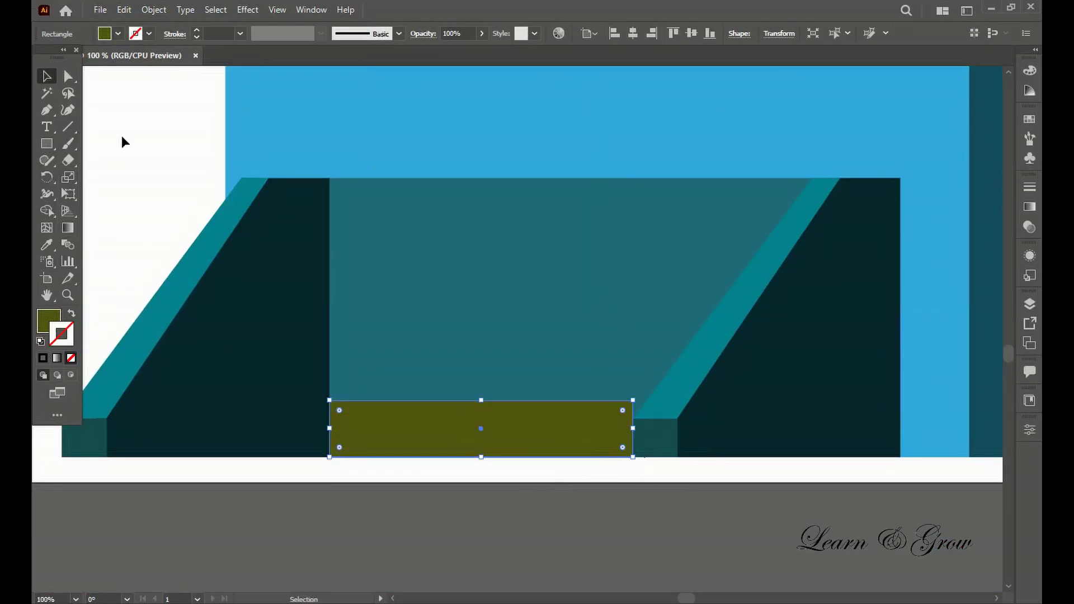
pyautogui.moveTo(488, 399); pyautogui.dragTo(489, 399)
pyautogui.rightClick(676, 412)
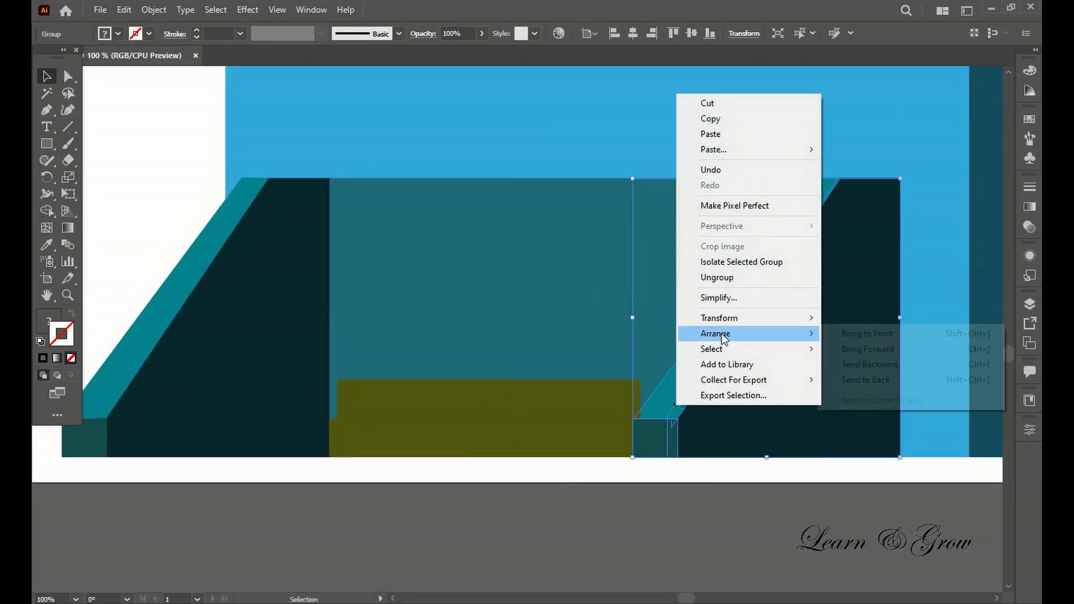
pyautogui.click(505, 404)
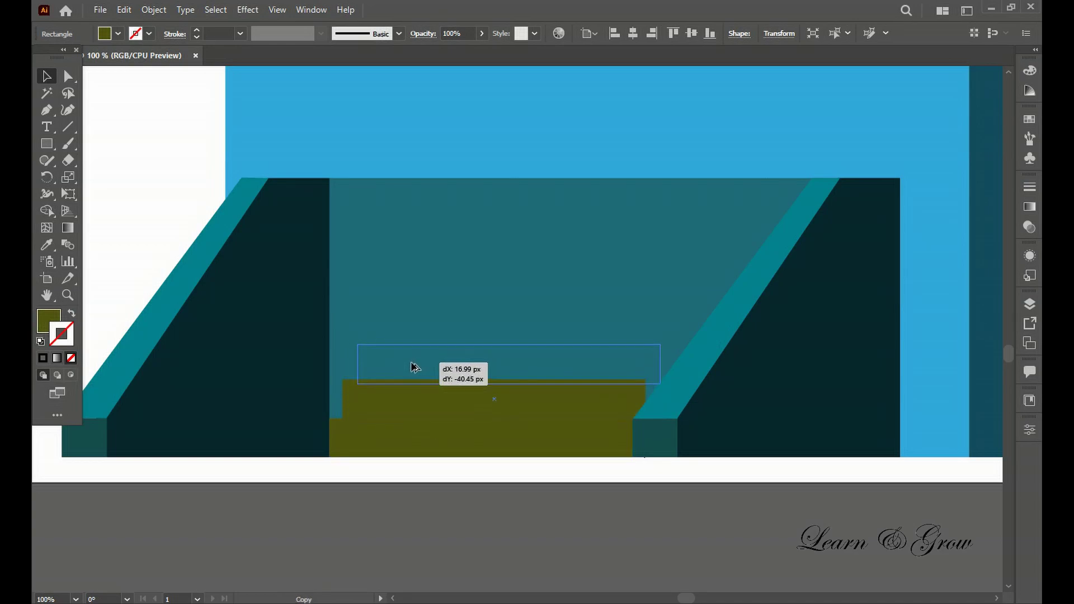
pyautogui.moveTo(414, 366); pyautogui.dragTo(415, 361)
pyautogui.click(481, 441)
# Recolour the lower steps dark navy by sampling the ramp colour
pyautogui.press('i')
pyautogui.click(426, 363)
pyautogui.click(223, 392)
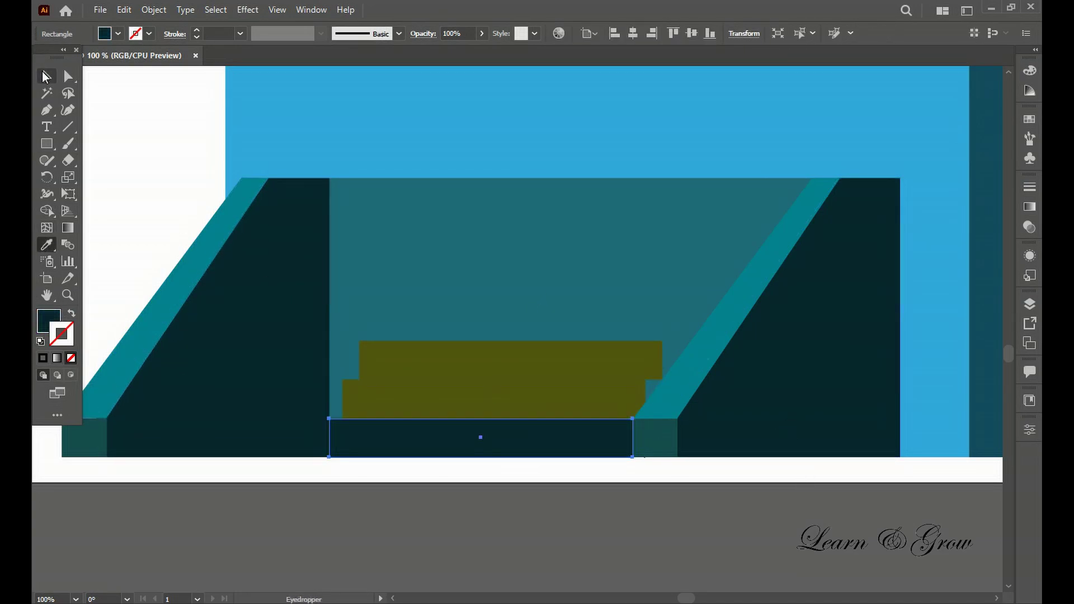
pyautogui.click(413, 376)
pyautogui.doubleClick(49, 321)
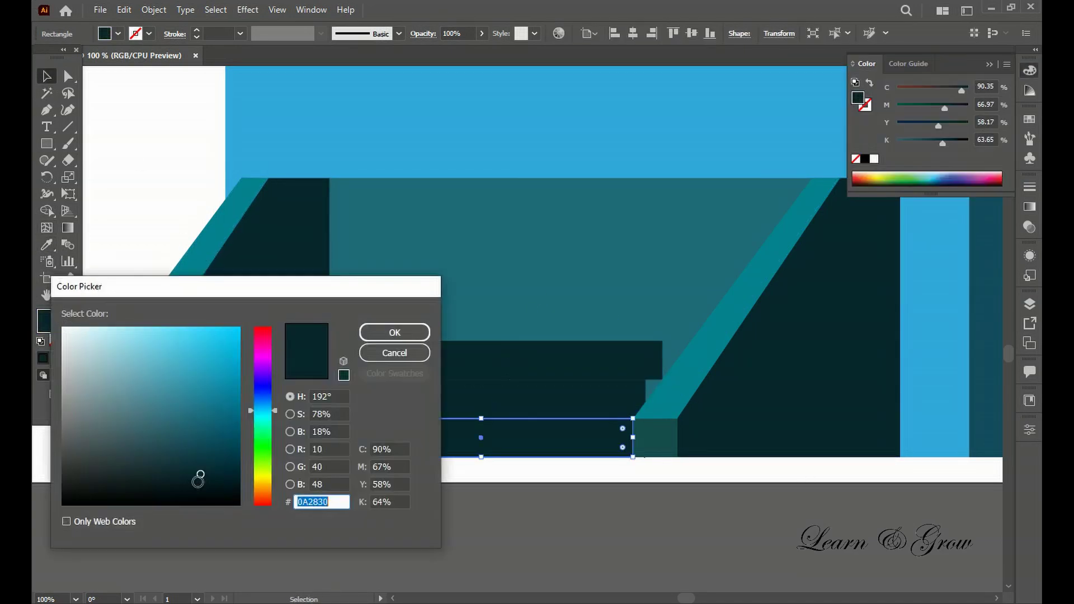
pyautogui.press('Return')
# Make the top step teal and widen it to the right
pyautogui.click(443, 353)
pyautogui.doubleClick(48, 321)
pyautogui.click(391, 331)
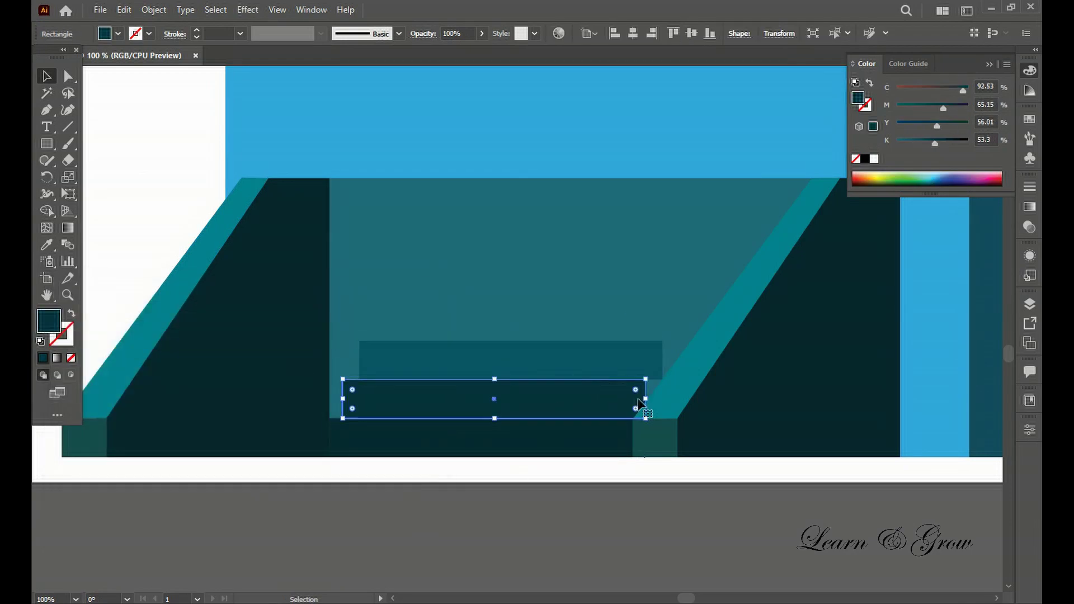
pyautogui.moveTo(662, 360); pyautogui.dragTo(692, 363)
pyautogui.scroll(2, 498, 456)
pyautogui.click(498, 456)
pyautogui.click(512, 411)
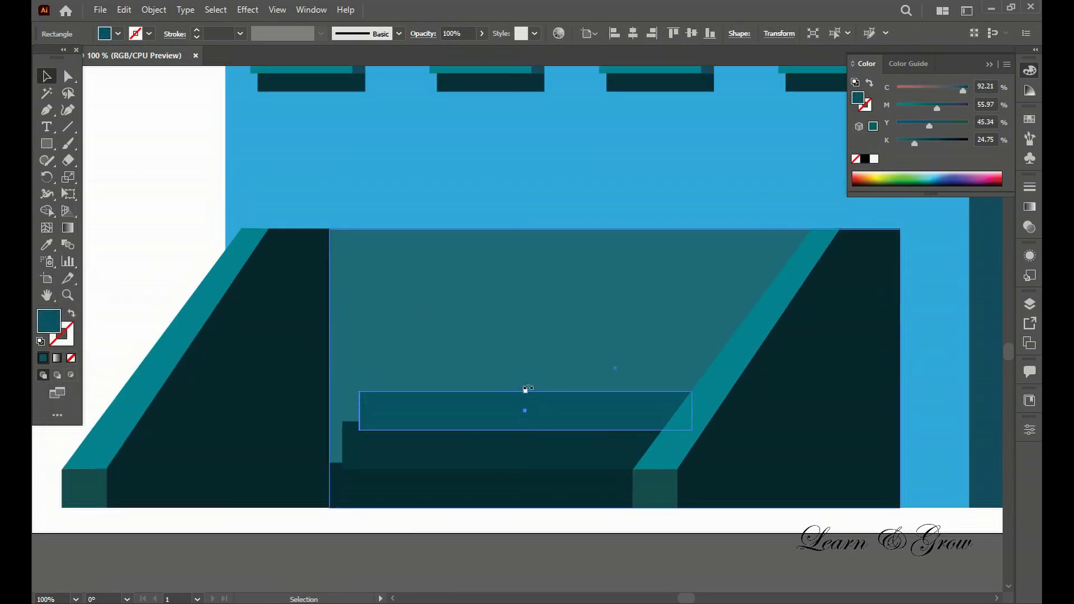
# Move a teal step up above the others, widen it and set its fill colour
pyautogui.scroll(-3, 530, 381)
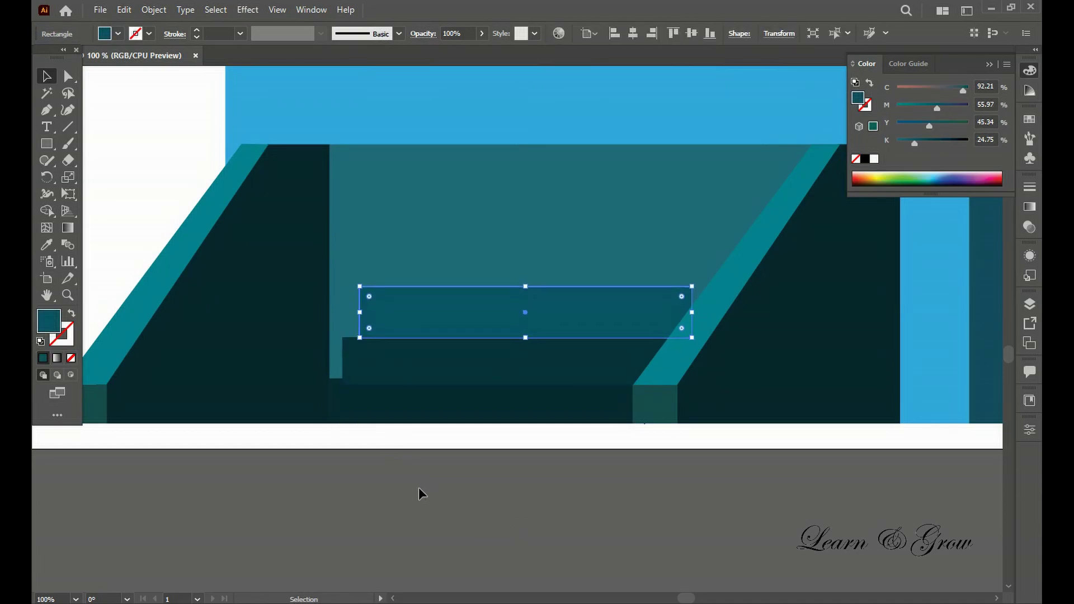
pyautogui.click(448, 358)
pyautogui.click(456, 456)
pyautogui.click(631, 417)
pyautogui.click(533, 456)
pyautogui.scroll(3, 533, 456)
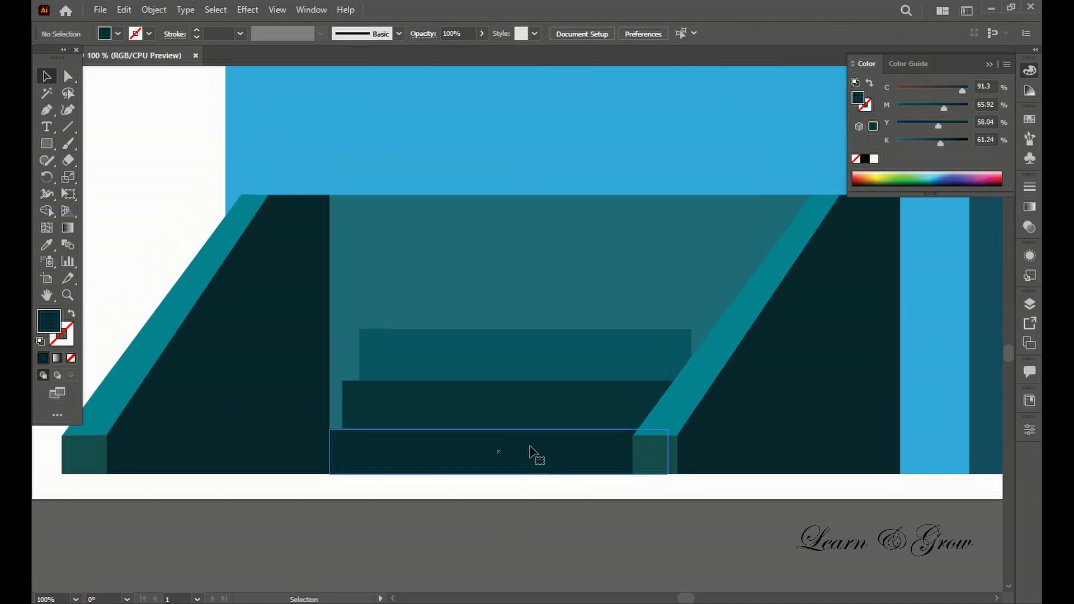
pyautogui.click(535, 393)
pyautogui.moveTo(535, 394); pyautogui.dragTo(548, 350)
pyautogui.moveTo(696, 353); pyautogui.dragTo(760, 353)
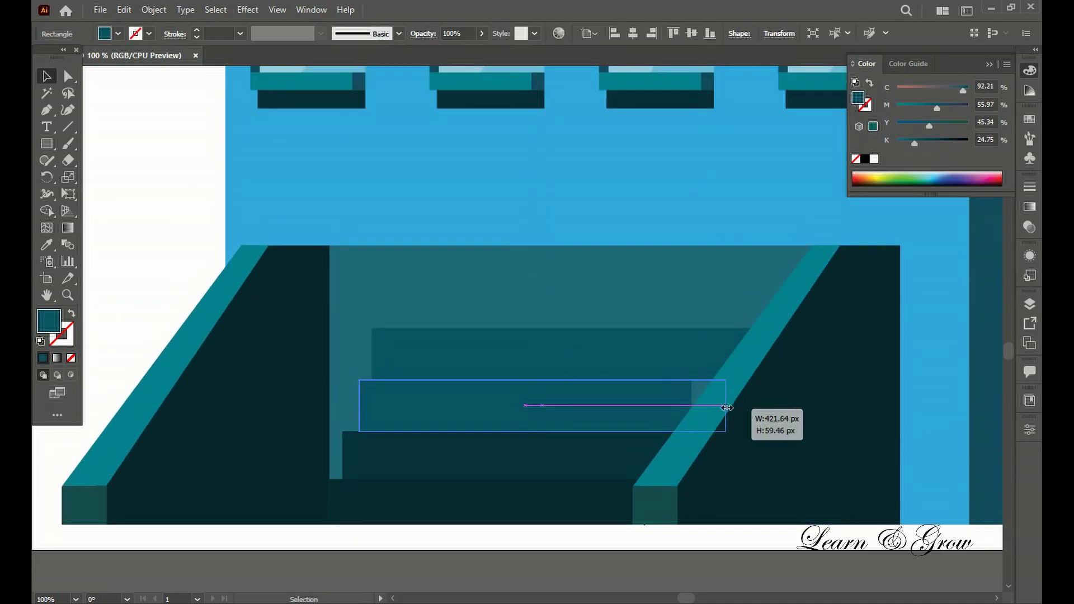
pyautogui.doubleClick(48, 321)
pyautogui.click(376, 334)
# Drag out a tall door-sized rectangle above the top step
pyautogui.hotkey('ctrl', '-')
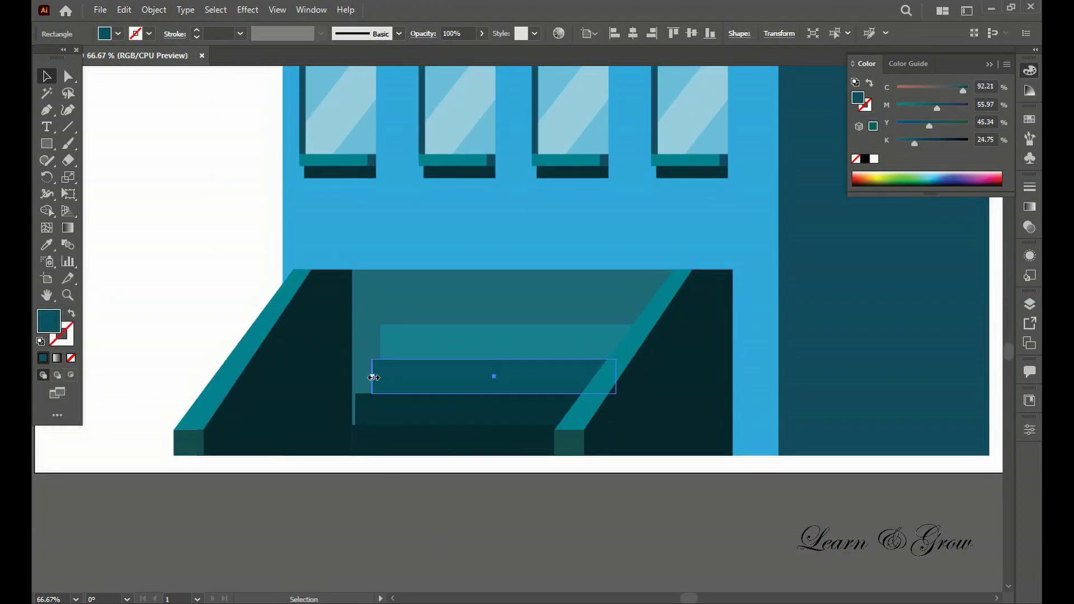
pyautogui.click(374, 378)
pyautogui.hotkey('ctrl', '+')
pyautogui.click(272, 413)
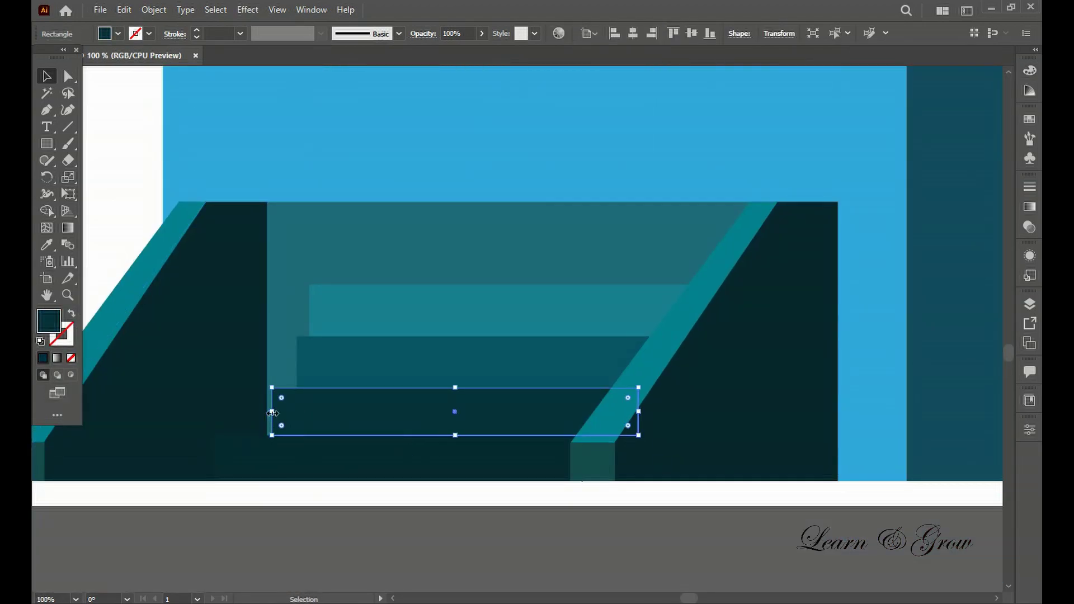
pyautogui.moveTo(272, 413); pyautogui.dragTo(263, 307)
pyautogui.scroll(3, 445, 314)
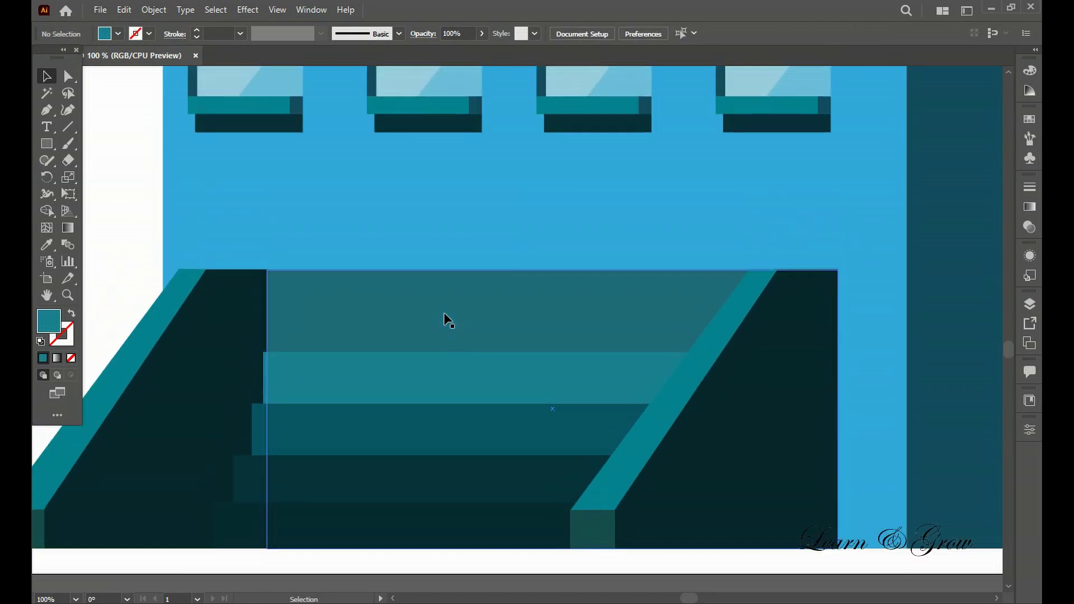
pyautogui.scroll(3, 445, 316)
pyautogui.moveTo(600, 434); pyautogui.dragTo(600, 438)
pyautogui.scroll(-3, 599, 392)
# Fill the door dark navy with the eyedropper and add a narrow strip along its left edge
pyautogui.click(47, 245)
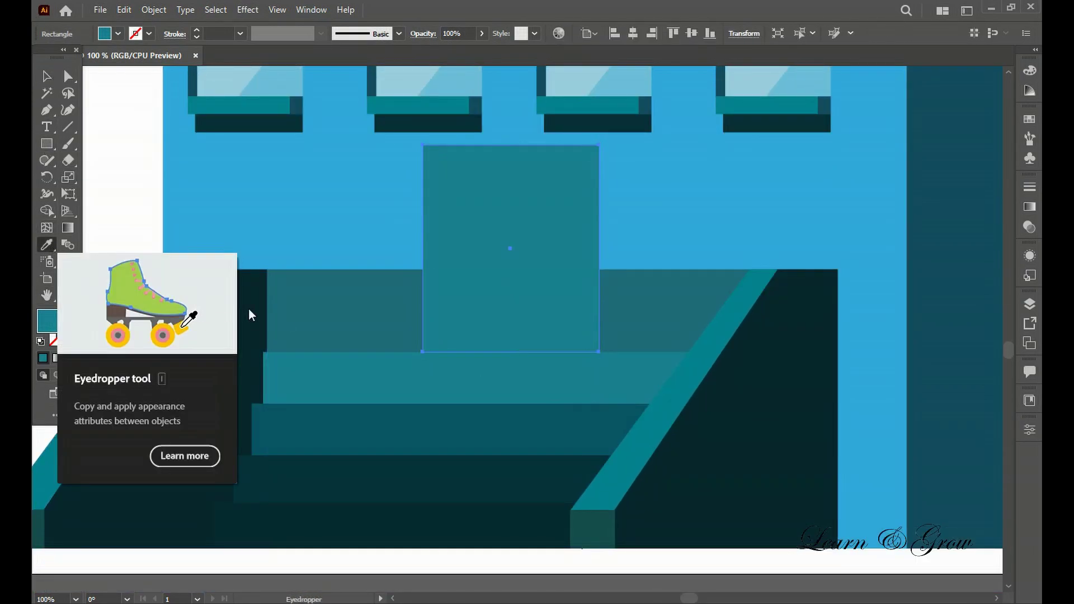
pyautogui.click(248, 308)
pyautogui.moveTo(369, 268)
pyautogui.mouseDown()
pyautogui.moveTo(410, 282)
pyautogui.moveTo(463, 331)
pyautogui.mouseUp()
pyautogui.click(47, 76)
pyautogui.hotkey('ctrl', '-')
pyautogui.scroll(2, 425, 308)
pyautogui.click(431, 331)
pyautogui.hotkey('ctrl', '+')
pyautogui.hotkey('ctrl', '+')
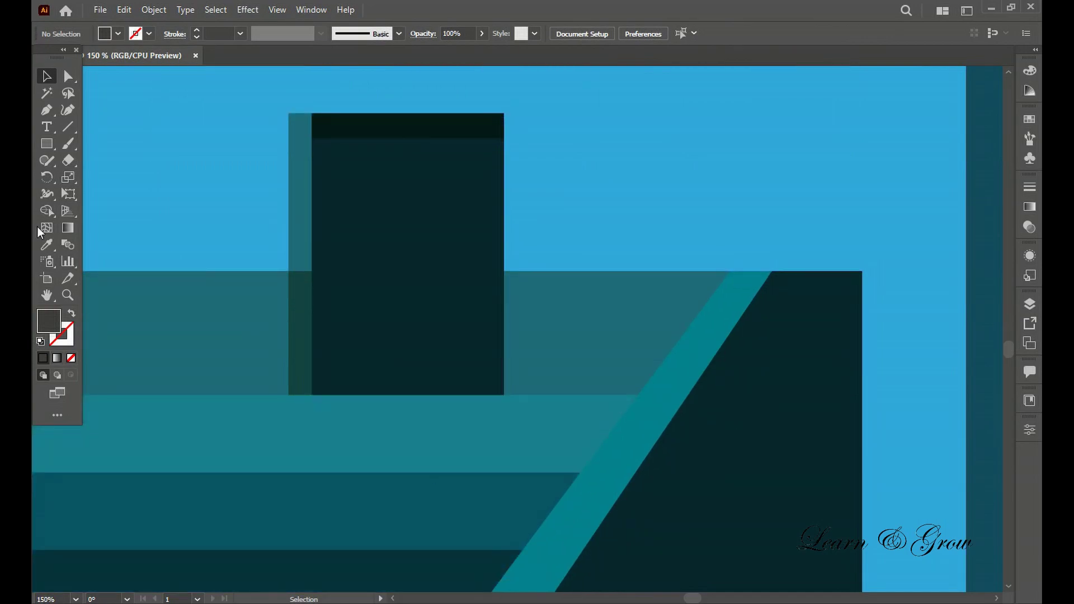
# Draw an inner rectangle in the door, centre it horizontally and move it up
pyautogui.moveTo(47, 144); pyautogui.dragTo(92, 180)
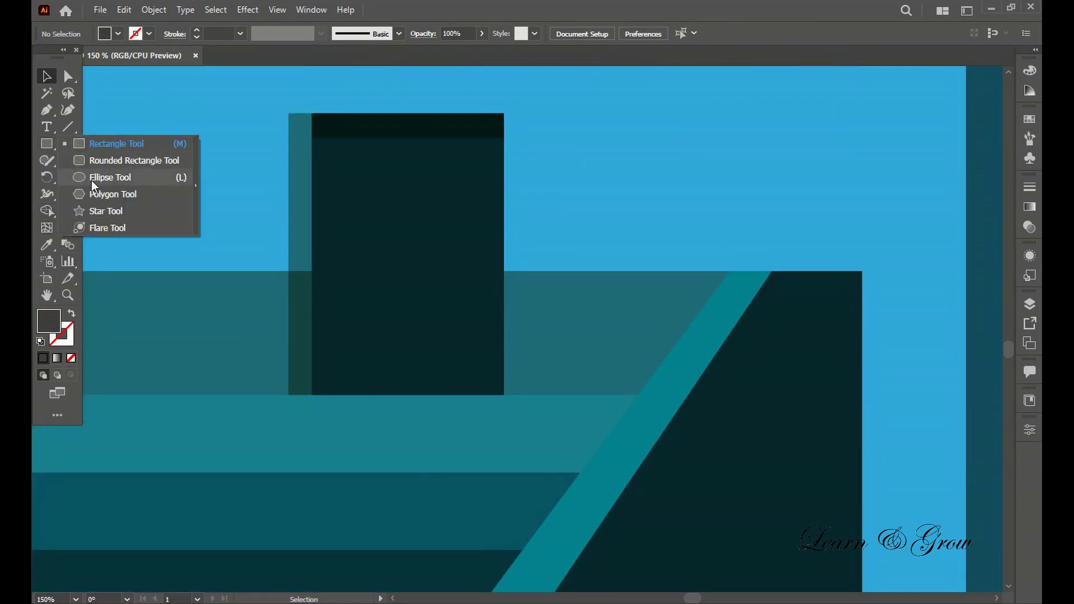
pyautogui.click(117, 143)
pyautogui.moveTo(344, 213); pyautogui.dragTo(483, 395)
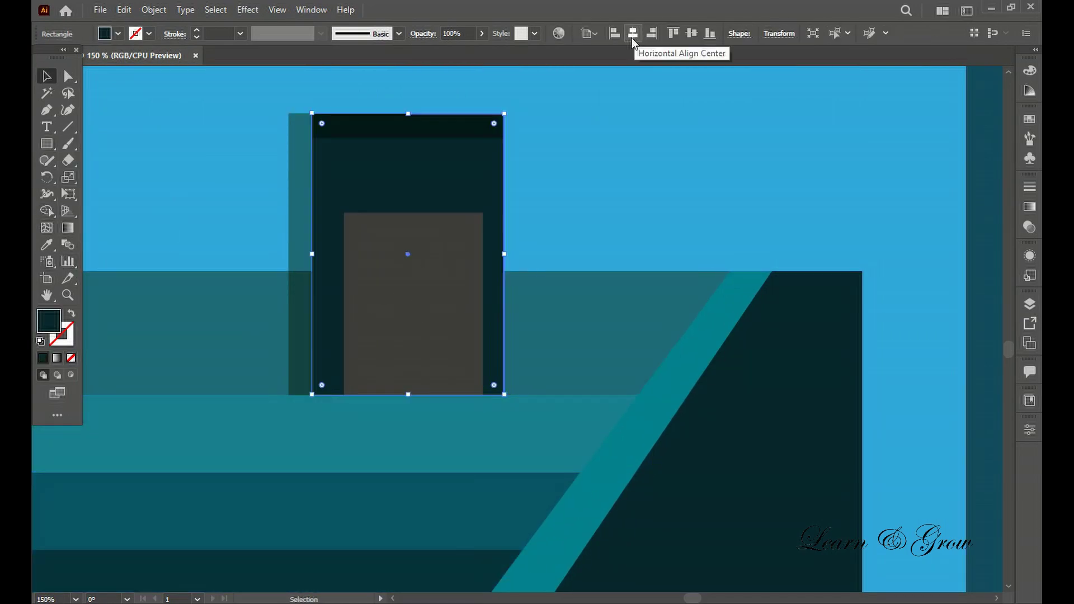
pyautogui.click(632, 33)
pyautogui.moveTo(412, 302); pyautogui.dragTo(413, 264)
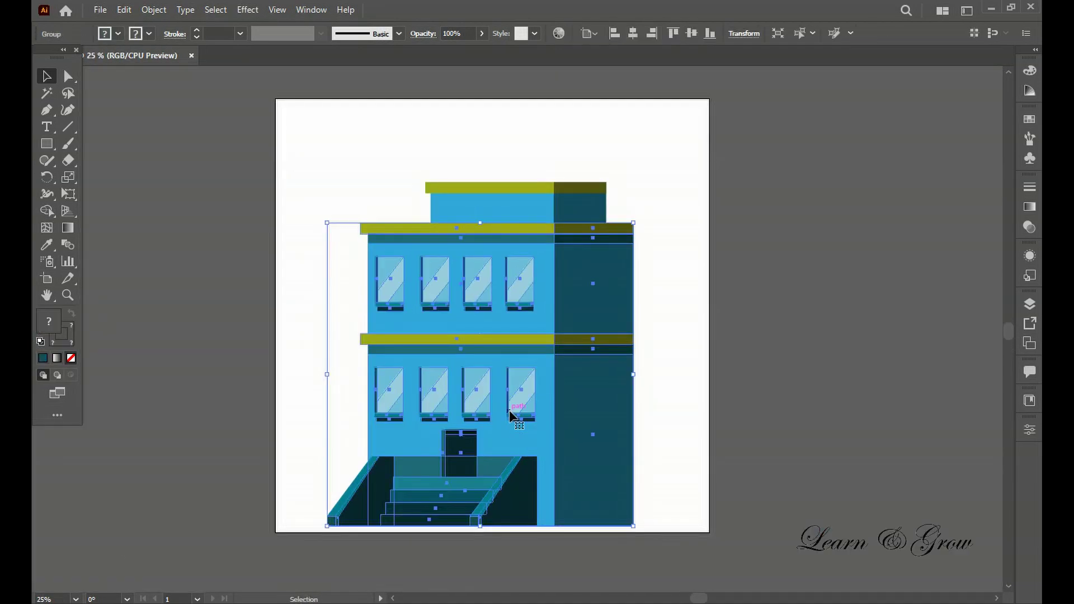
# Duplicate the building to the right, copy a floor upward onto it, and select the new storey
pyautogui.moveTo(539, 325); pyautogui.dragTo(841, 324)
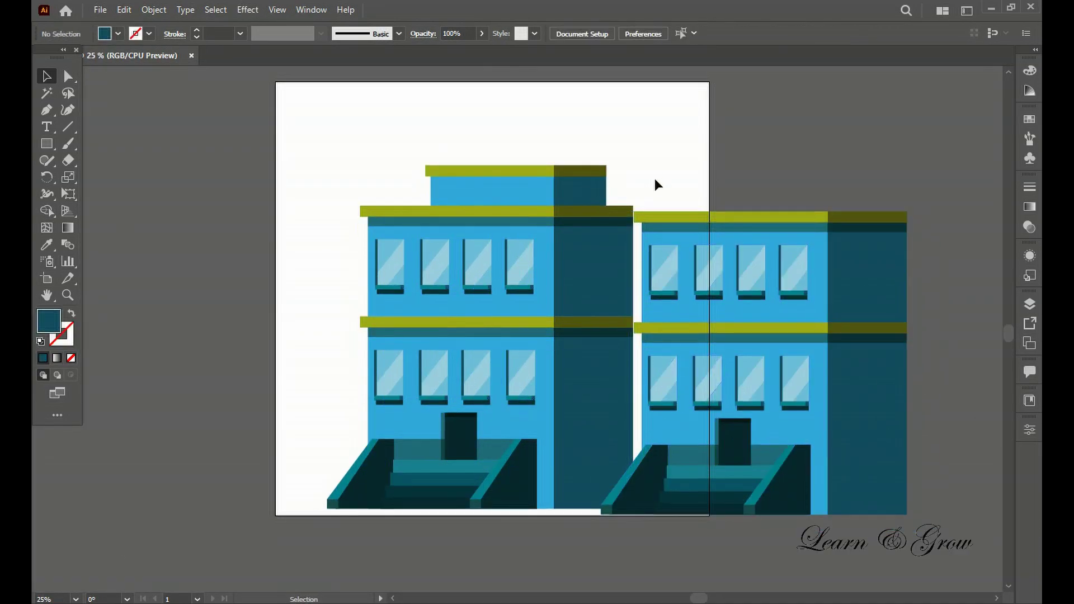
pyautogui.moveTo(642, 179)
pyautogui.mouseDown()
pyautogui.moveTo(789, 296)
pyautogui.moveTo(775, 218)
pyautogui.moveTo(782, 189)
pyautogui.mouseUp()
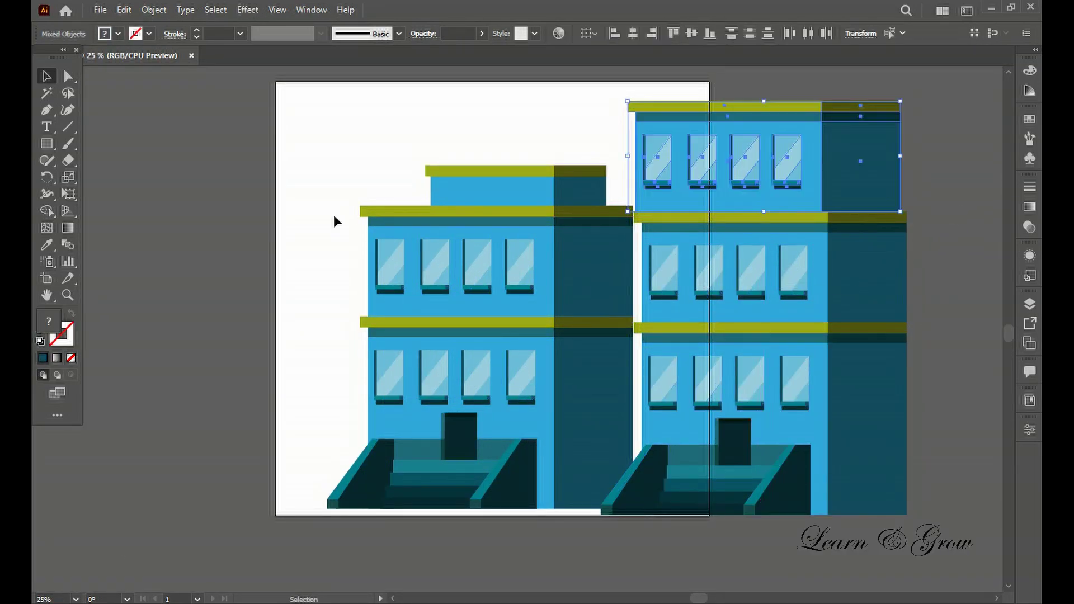
pyautogui.scroll(2, 914, 252)
pyautogui.click(928, 297)
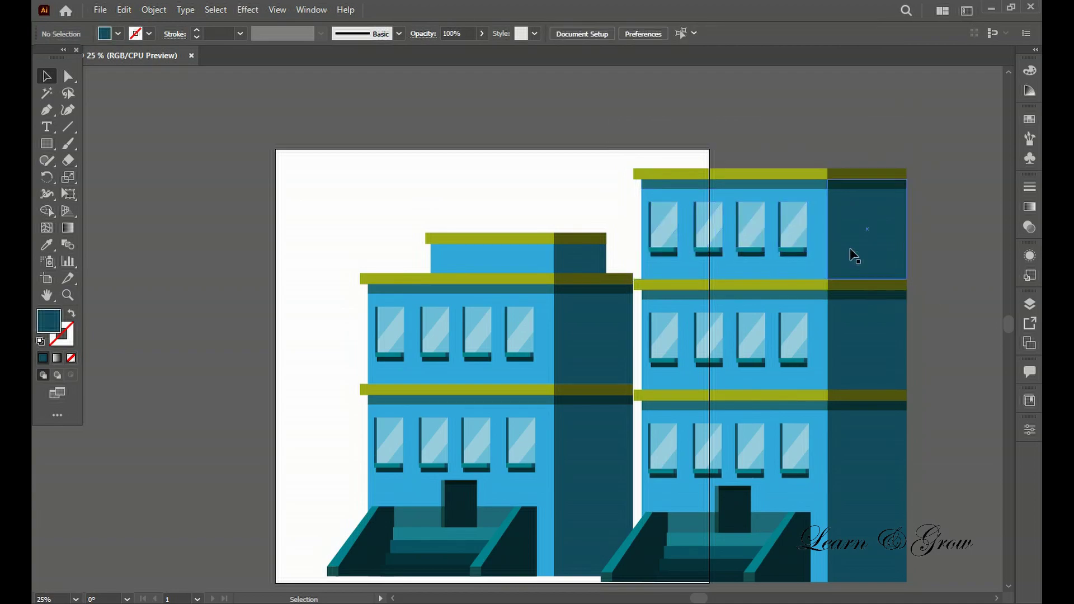
pyautogui.scroll(2, 850, 247)
pyautogui.moveTo(383, 72); pyautogui.dragTo(901, 283)
# Line up the new top storey exactly at the building seam
pyautogui.scroll(4, 841, 298)
pyautogui.moveTo(686, 295); pyautogui.dragTo(686, 294)
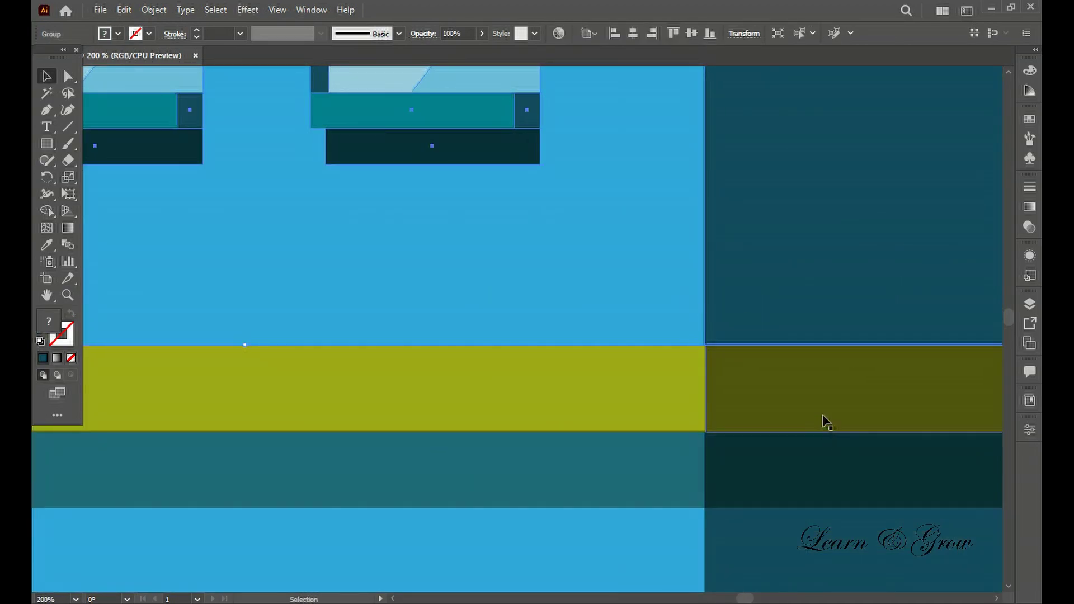
pyautogui.scroll(6, 727, 336)
pyautogui.moveTo(653, 335); pyautogui.dragTo(585, 347)
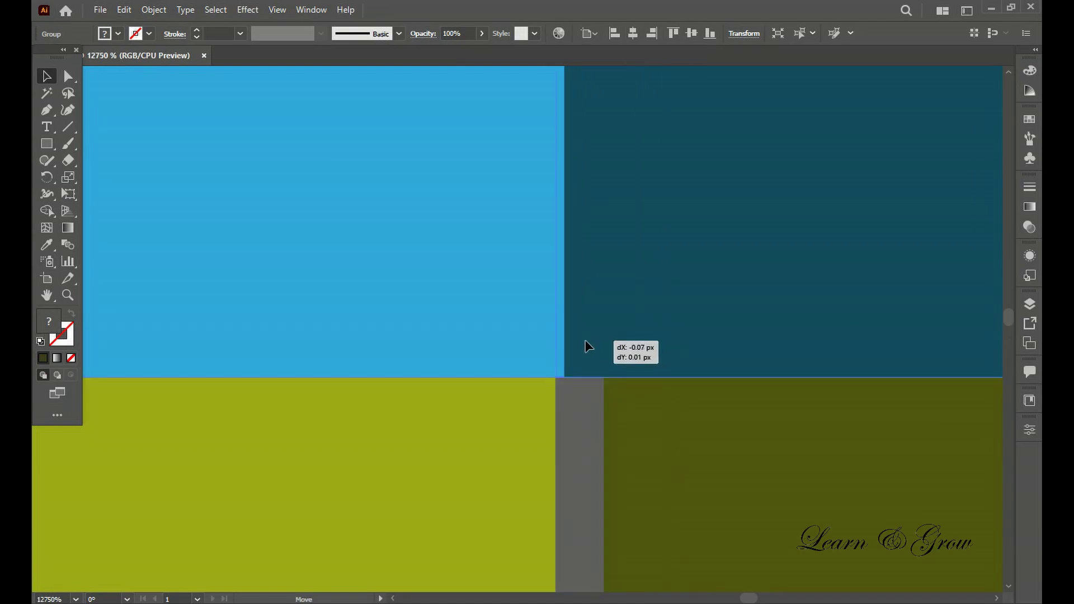
pyautogui.scroll(-2, 592, 345)
pyautogui.scroll(-2, 567, 301)
pyautogui.scroll(-2, 615, 391)
pyautogui.click(707, 498)
pyautogui.scroll(-3, 721, 502)
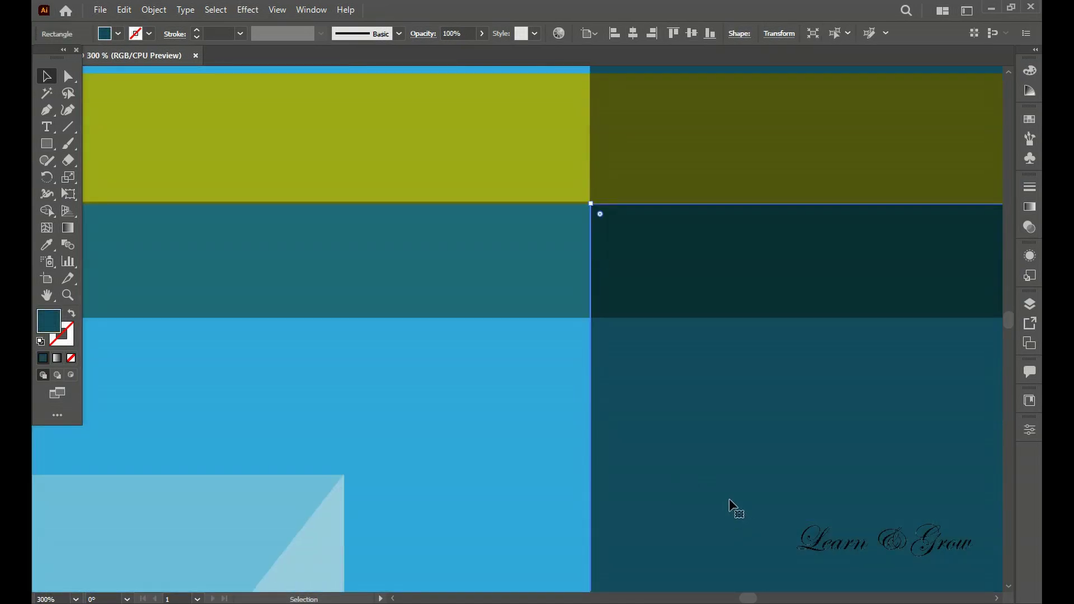
pyautogui.scroll(-4, 783, 470)
# Nudge the dark olive ledge rectangle into line with the storey
pyautogui.click(843, 437)
pyautogui.scroll(-1, 839, 458)
pyautogui.scroll(5, 632, 329)
pyautogui.scroll(2, 629, 322)
pyautogui.click(633, 400)
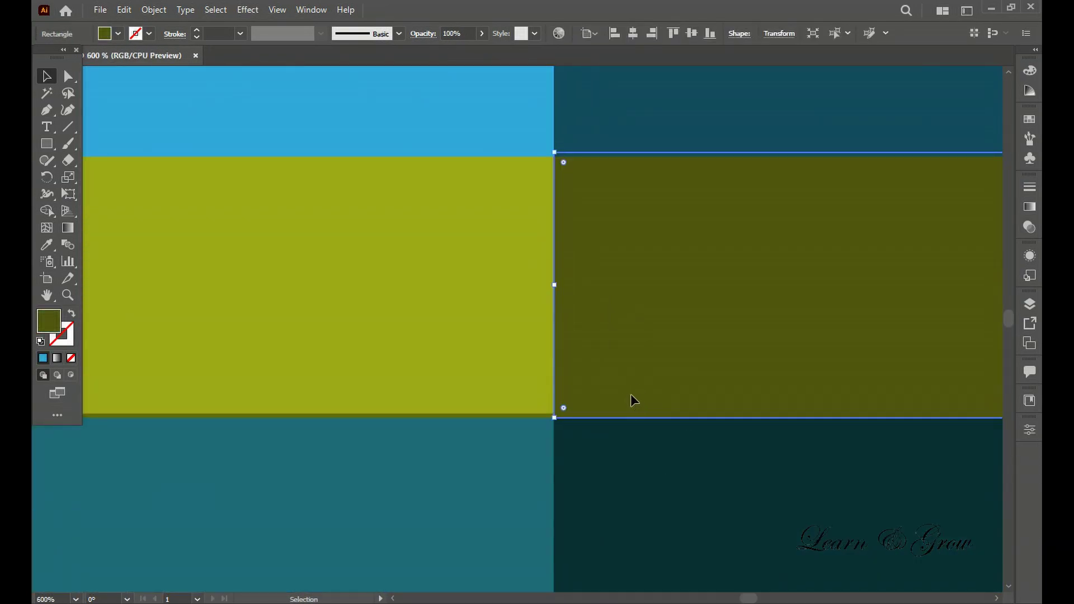
pyautogui.moveTo(632, 401); pyautogui.dragTo(630, 398)
pyautogui.scroll(-3, 490, 427)
pyautogui.scroll(-3, 754, 484)
pyautogui.click(755, 484)
# Delete the misplaced top floor from the right building
pyautogui.click(568, 341)
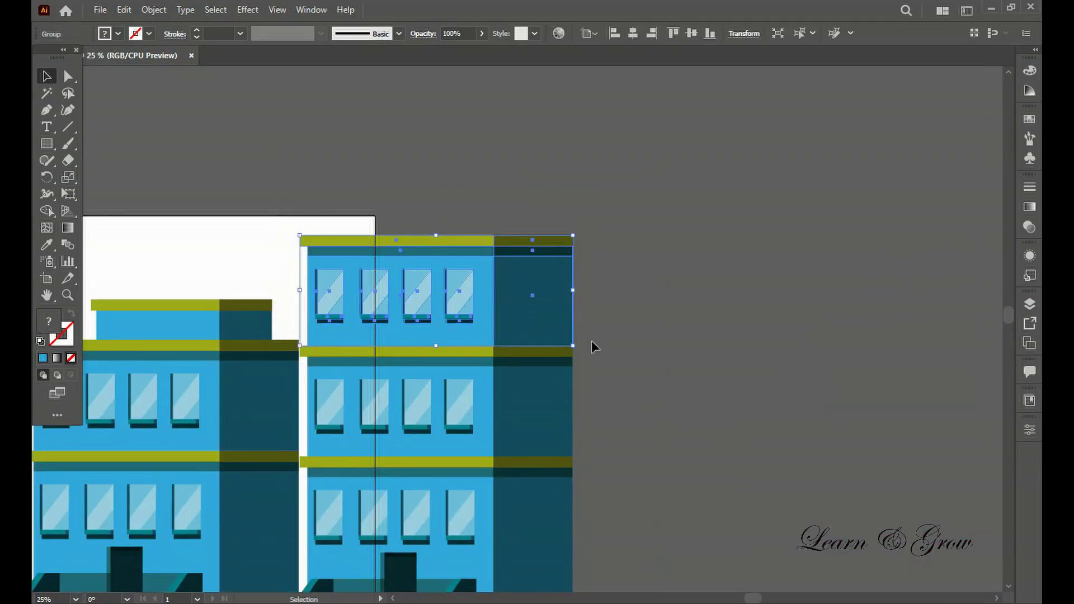
pyautogui.press('Delete')
pyautogui.scroll(-3, 583, 333)
pyautogui.scroll(8, 582, 333)
pyautogui.scroll(3, 759, 381)
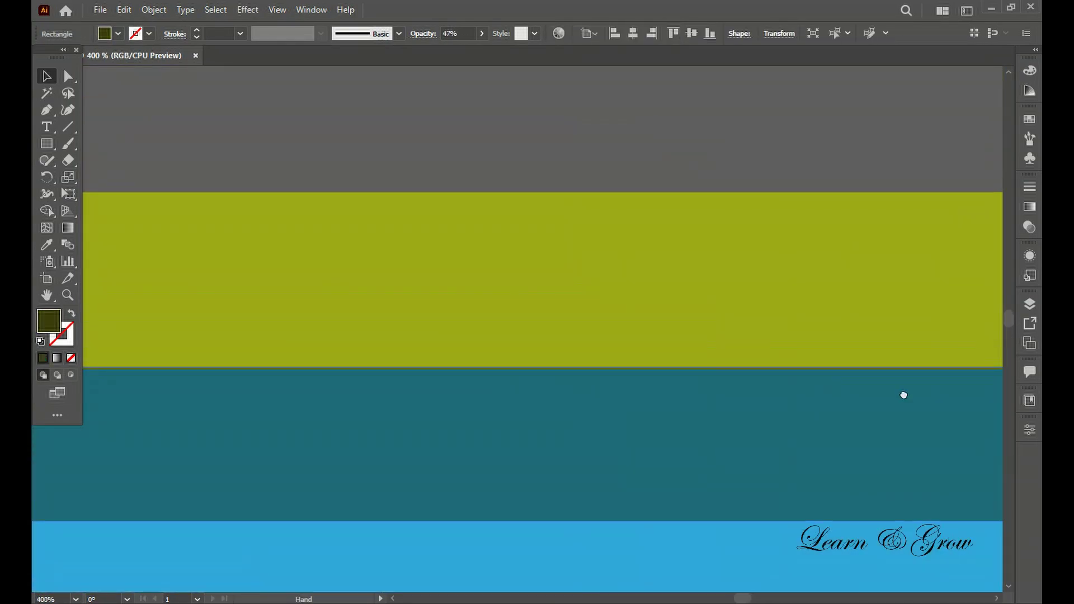
pyautogui.scroll(-2, 901, 393)
pyautogui.click(191, 354)
# Copy a full floor of the right building upward as its third storey
pyautogui.scroll(2, 431, 379)
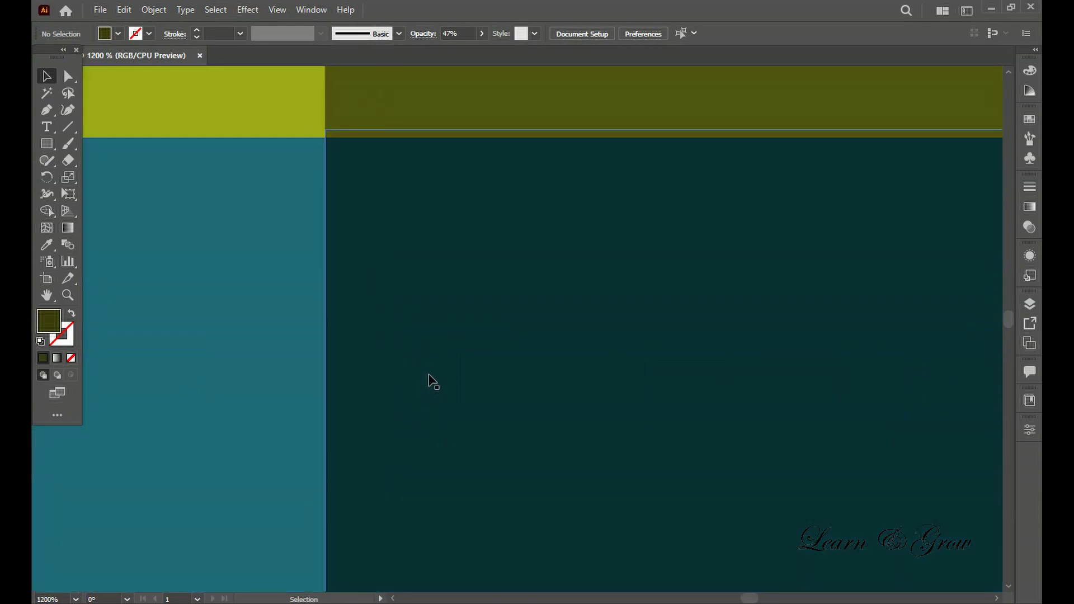
pyautogui.scroll(-2, 611, 566)
pyautogui.scroll(-3, 464, 227)
pyautogui.scroll(-2, 383, 257)
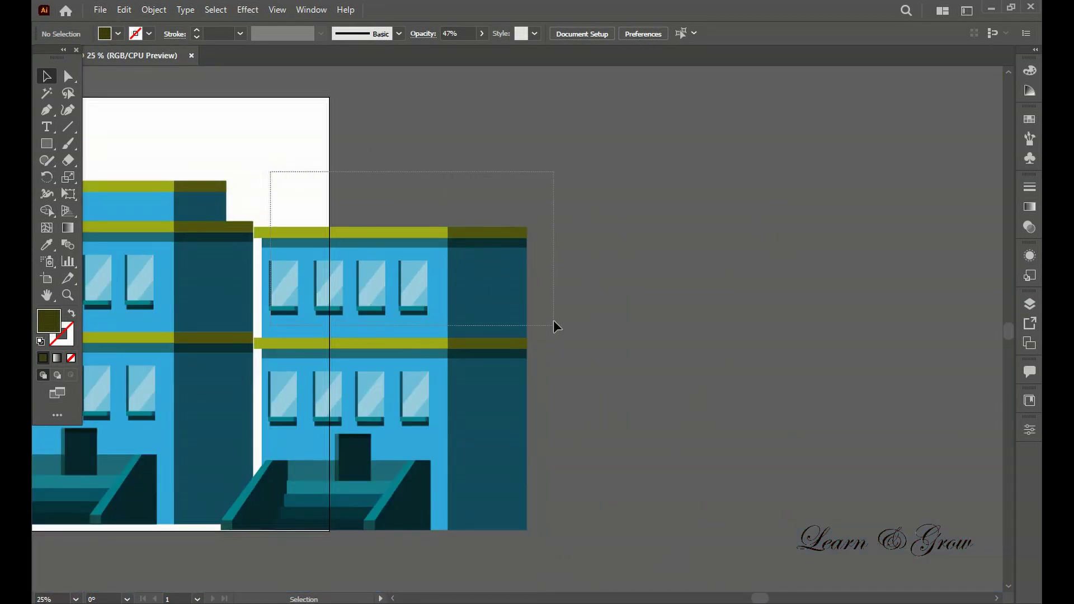
pyautogui.moveTo(552, 326); pyautogui.dragTo(552, 327)
pyautogui.moveTo(404, 306); pyautogui.dragTo(403, 195)
# Nudge the left building with the arrow keys, then undo those nudges
pyautogui.click(577, 262)
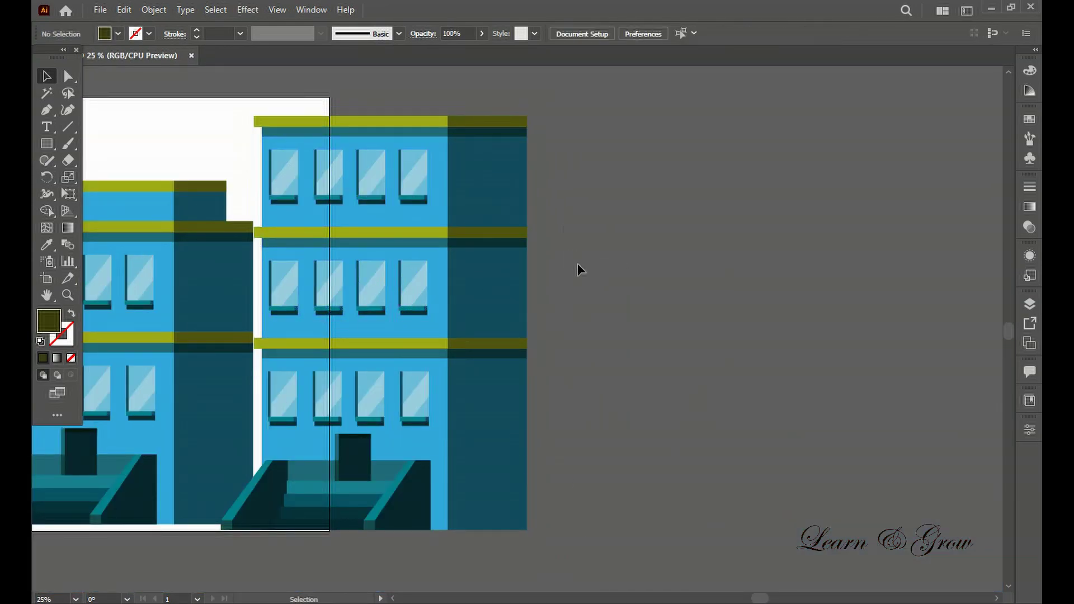
pyautogui.click(352, 384)
pyautogui.press('Down')
pyautogui.press('Down')
pyautogui.press('Down')
pyautogui.press('Right')
pyautogui.press('Right')
pyautogui.press('Right')
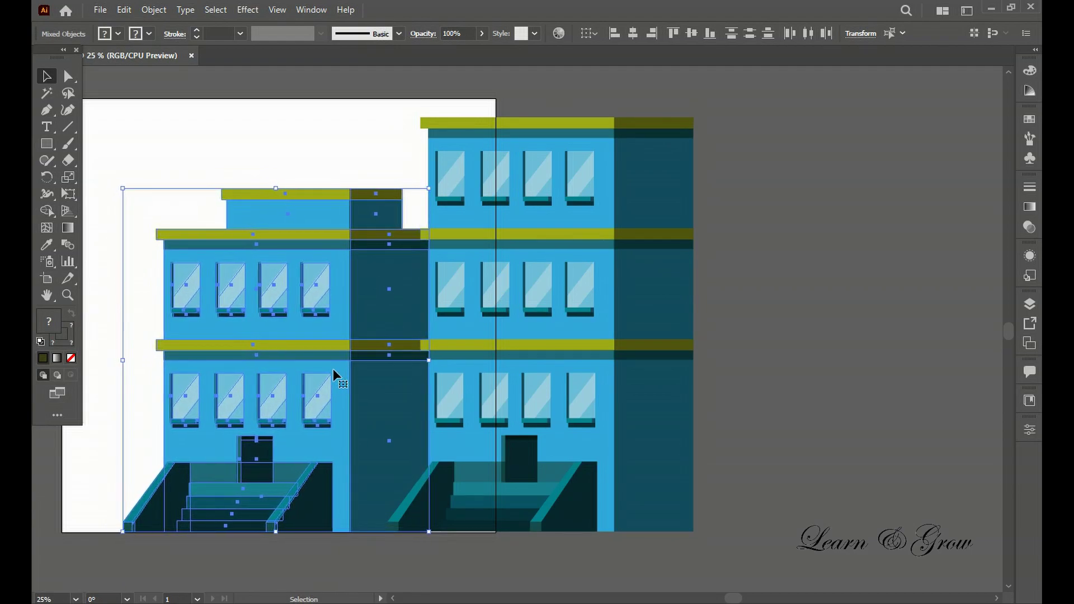
pyautogui.scroll(-1, 333, 368)
pyautogui.press('Left')
pyautogui.press('Left')
pyautogui.press('Left')
pyautogui.press('Right')
pyautogui.press('Right')
pyautogui.press('Right')
pyautogui.press('a')
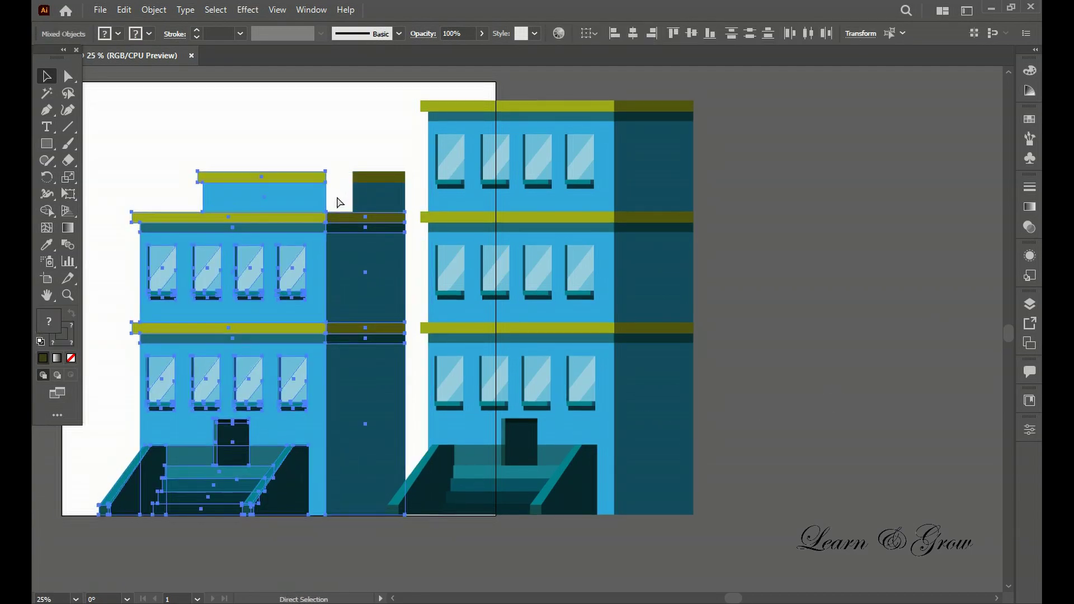
pyautogui.hotkey('ctrl', 'z')
pyautogui.hotkey('ctrl', 'z')
pyautogui.hotkey('ctrl', 'z')
pyautogui.hotkey('ctrl', 'z')
pyautogui.hotkey('ctrl', 'z')
# Move the left building further left and shift the right building toward it
pyautogui.moveTo(335, 298); pyautogui.dragTo(305, 297)
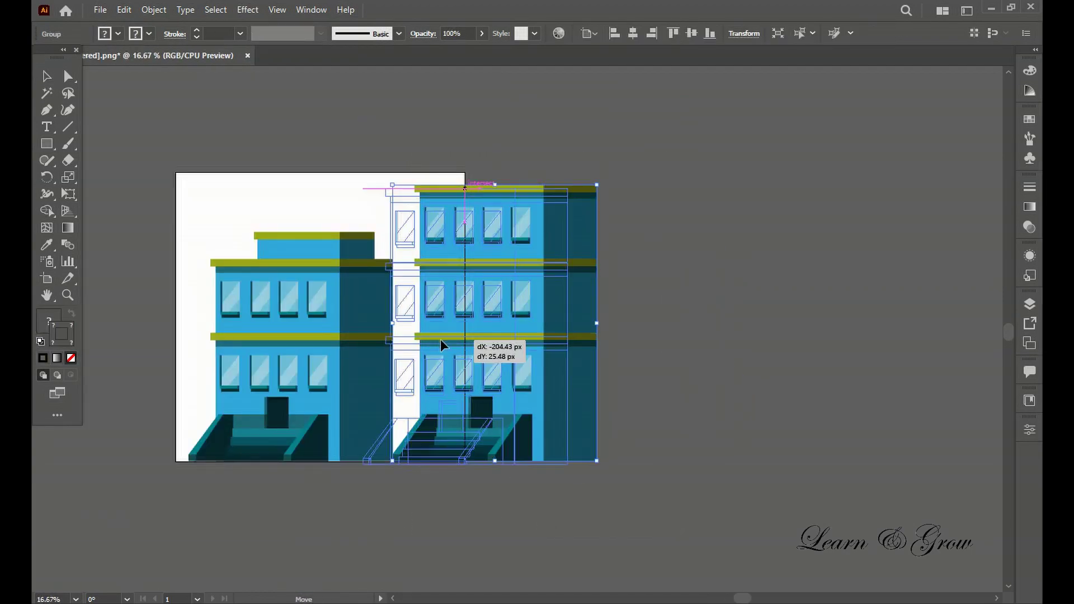
pyautogui.moveTo(441, 339); pyautogui.dragTo(400, 339)
pyautogui.click(304, 283)
pyautogui.press('v')
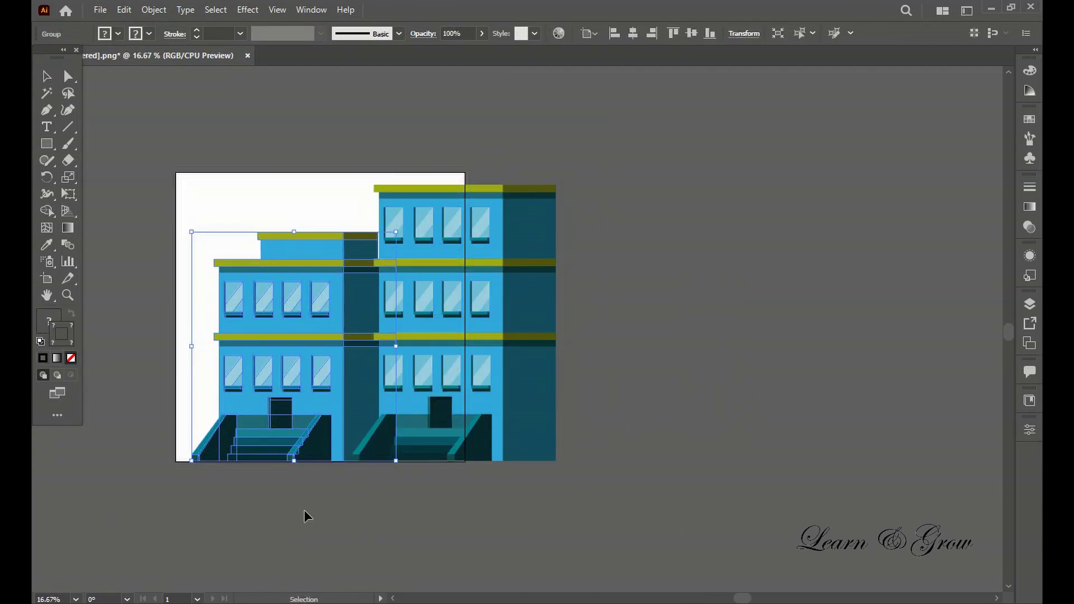
pyautogui.click(303, 510)
pyautogui.scroll(-1, 341, 481)
pyautogui.scroll(1, 379, 451)
# Scale the shorter building down from its corner so it butts against the taller one
pyautogui.click(358, 414)
pyautogui.scroll(2, 297, 239)
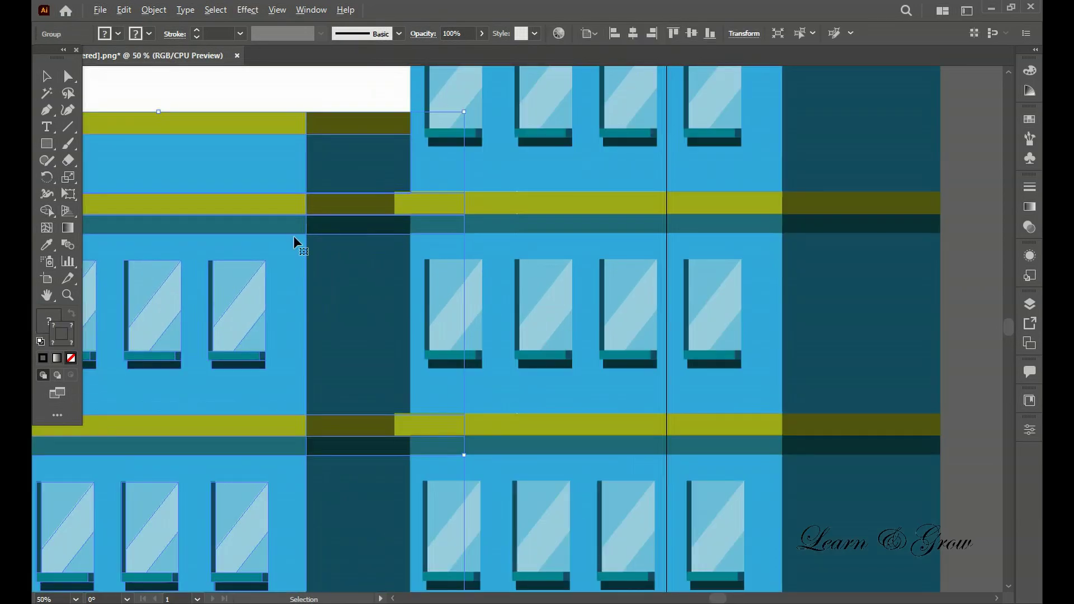
pyautogui.scroll(1, 158, 163)
pyautogui.scroll(2, 158, 162)
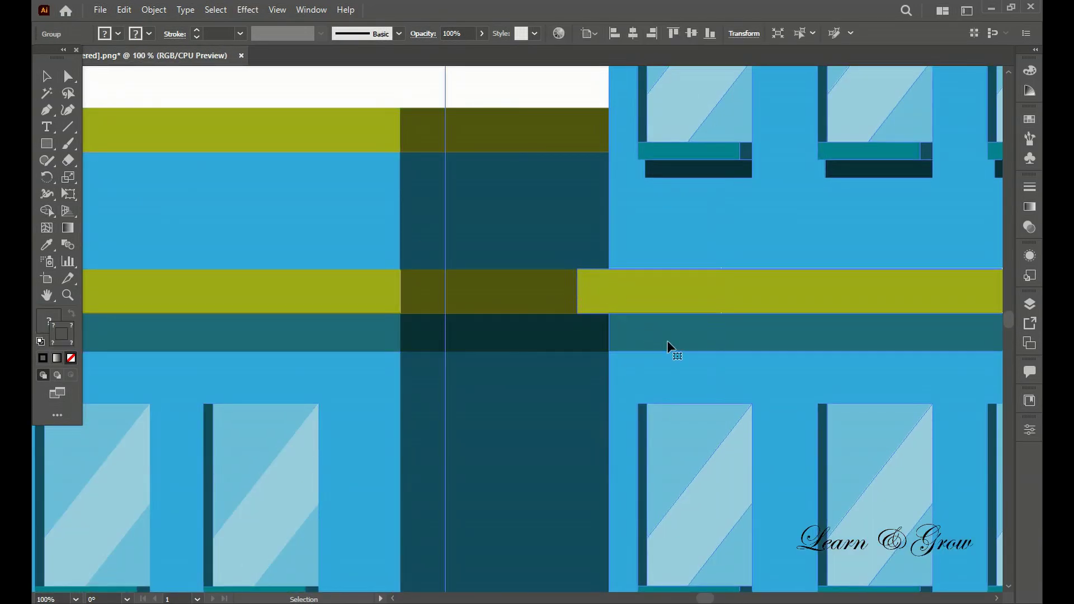
pyautogui.scroll(-4, 306, 234)
pyautogui.click(447, 566)
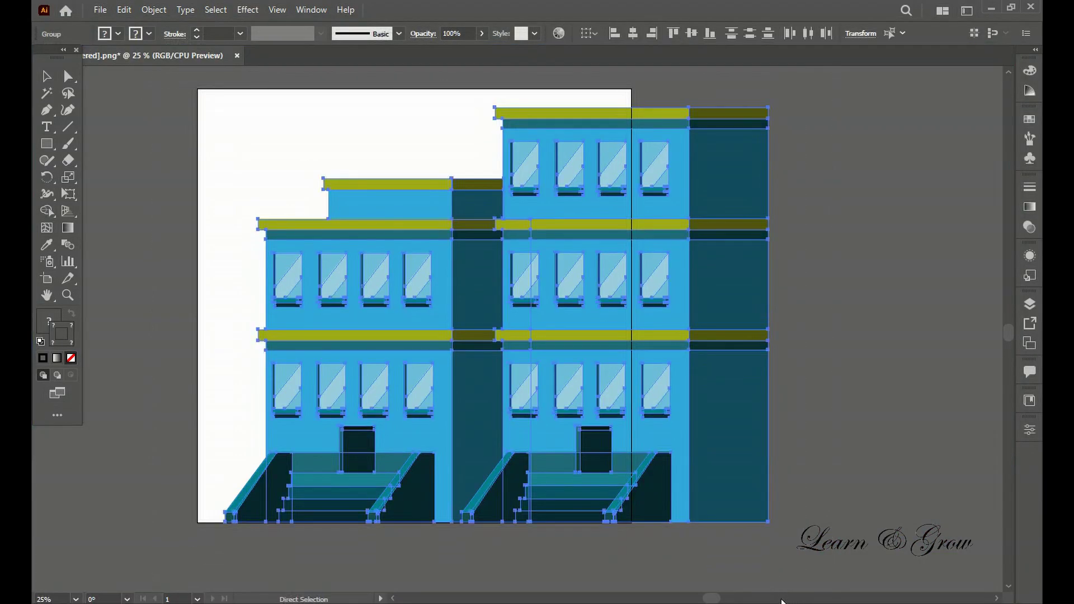
pyautogui.moveTo(224, 108); pyautogui.dragTo(324, 288)
pyautogui.click(699, 421)
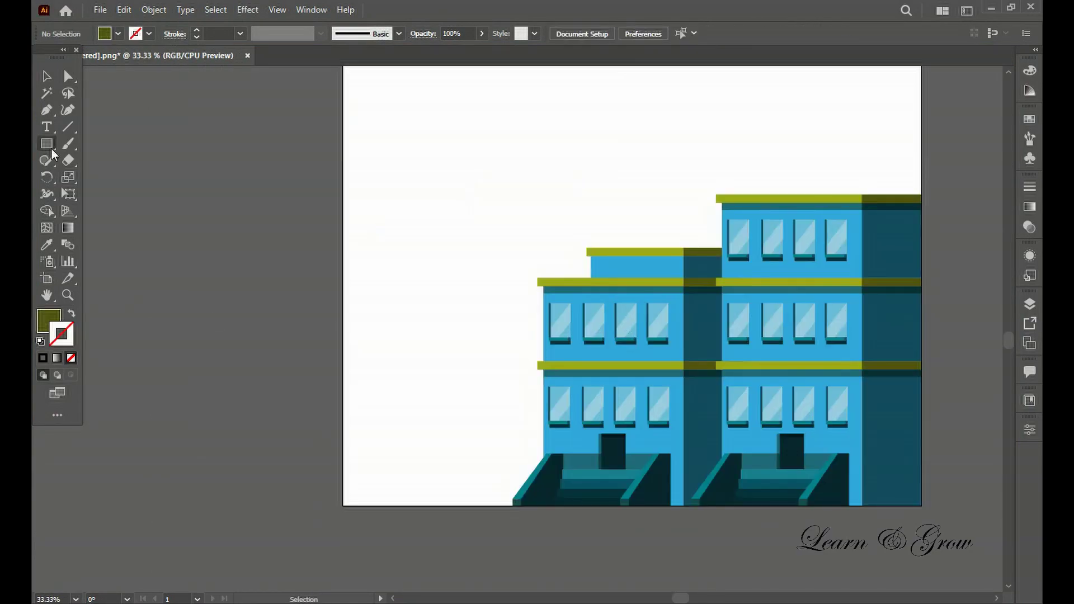
# Draw a tall rectangle left of the buildings and place a copy beside it
pyautogui.press('v')
pyautogui.moveTo(473, 224); pyautogui.dragTo(791, 551)
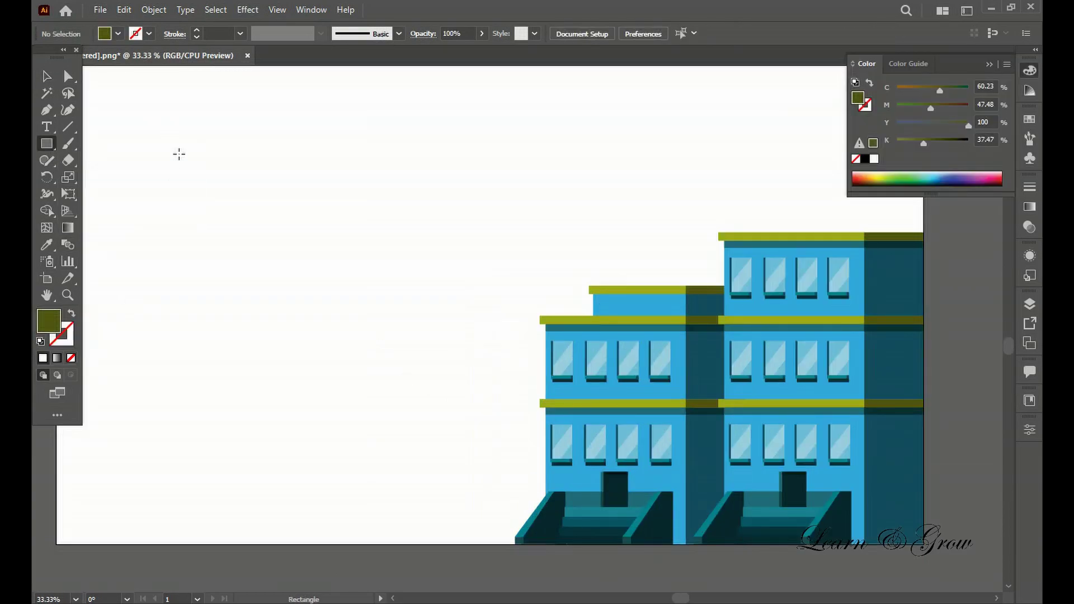
pyautogui.moveTo(180, 152); pyautogui.dragTo(336, 544)
pyautogui.moveTo(413, 348); pyautogui.dragTo(414, 348)
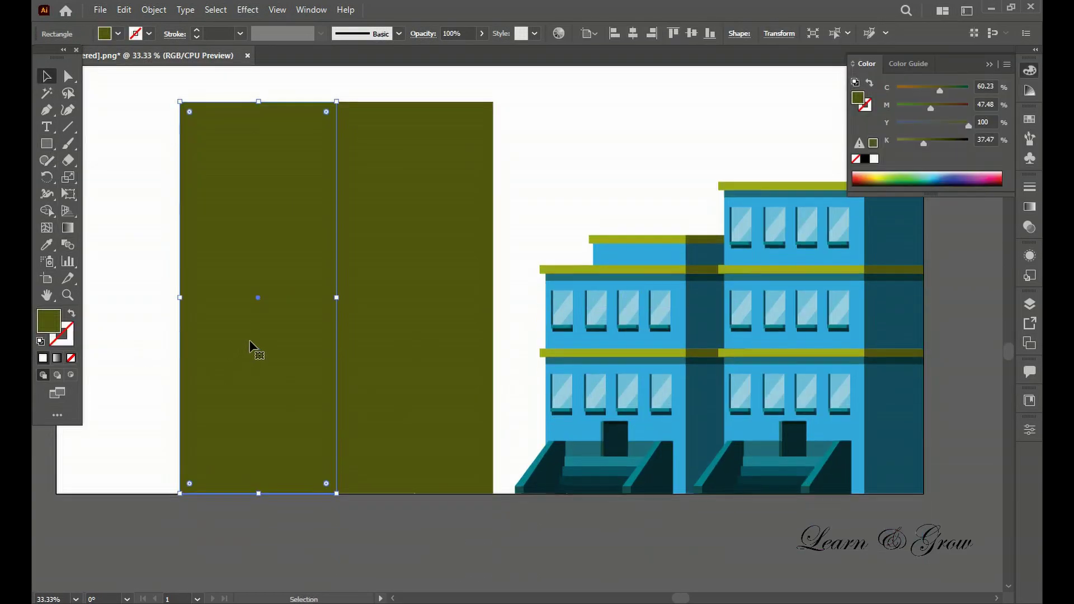
# Fill the left tower rectangle with a dark red from the Color Picker
pyautogui.click(380, 337)
pyautogui.doubleClick(49, 317)
pyautogui.click(264, 386)
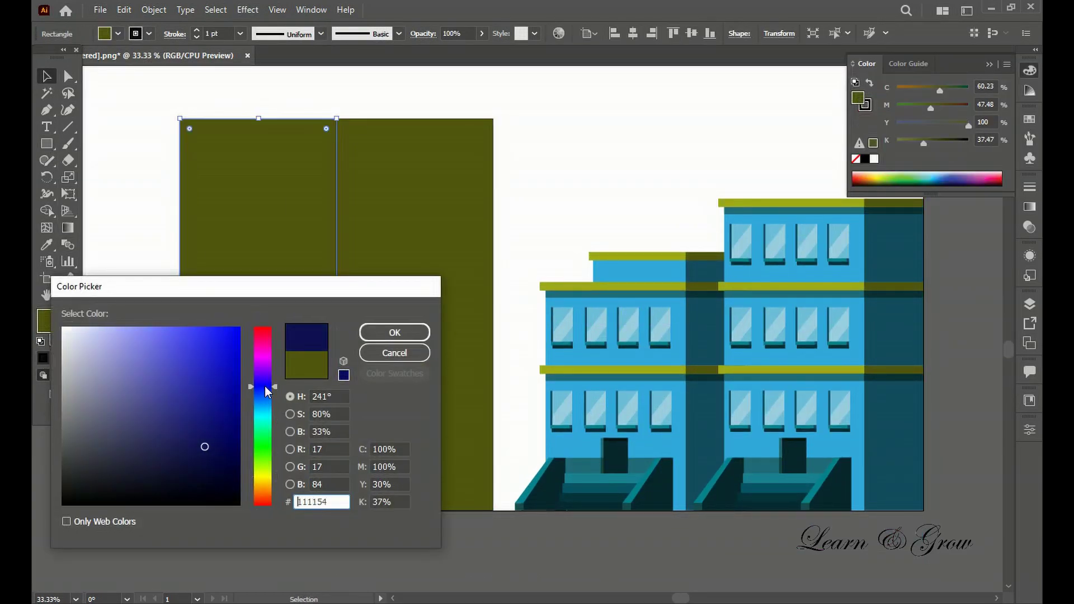
pyautogui.click(394, 332)
pyautogui.doubleClick(44, 320)
pyautogui.click(263, 350)
pyautogui.click(218, 429)
pyautogui.click(376, 337)
# Recolour the right rectangle and lighten the left face to crimson
pyautogui.click(414, 338)
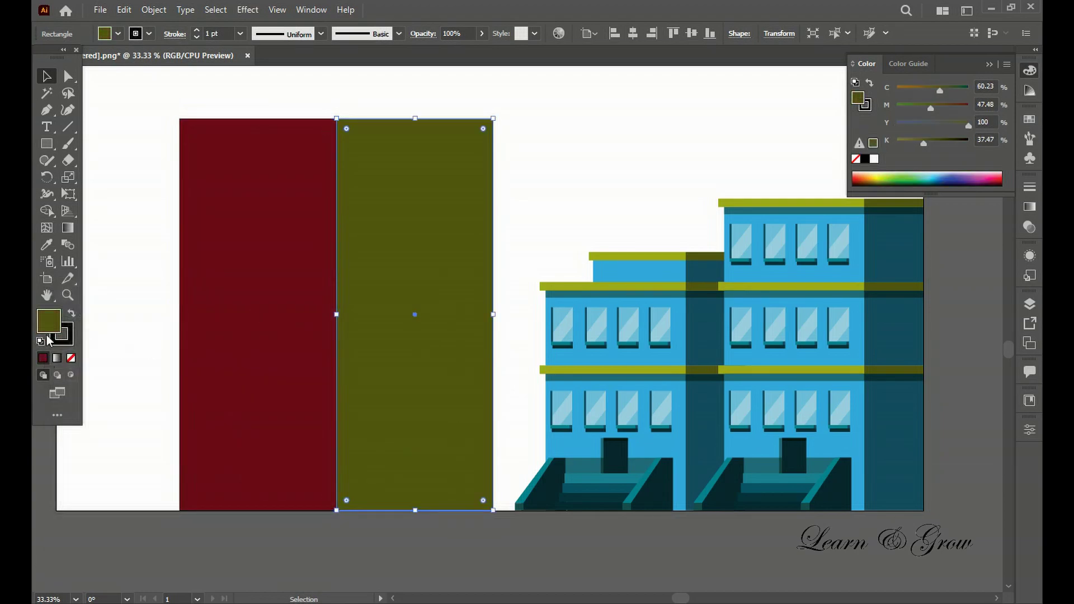
pyautogui.click(42, 359)
pyautogui.doubleClick(49, 320)
pyautogui.click(212, 431)
pyautogui.click(395, 347)
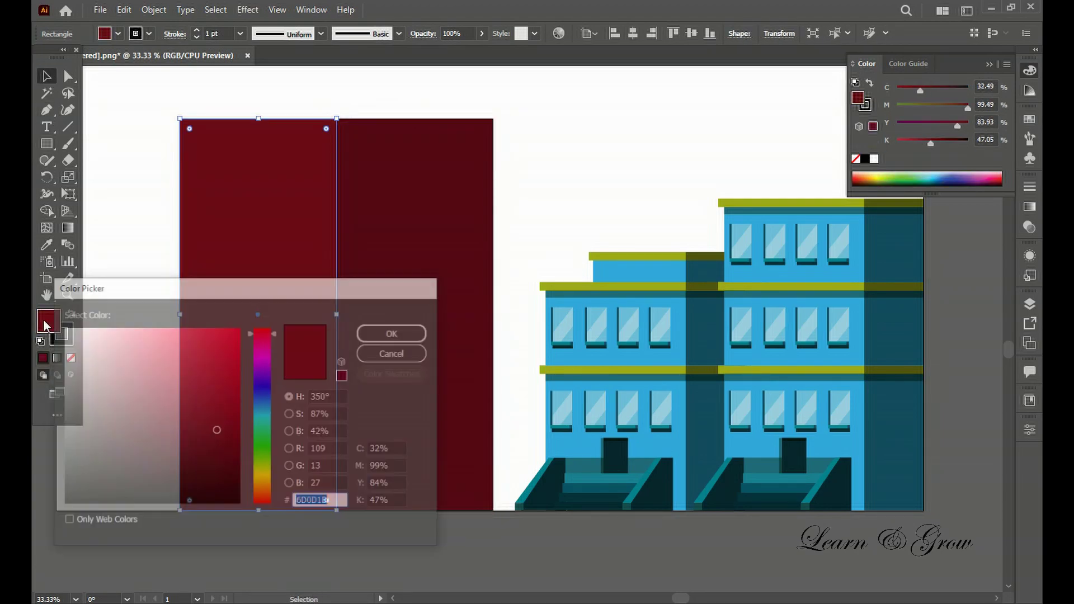
# Scale and position both tower faces, and give the right face a slightly lighter dark red
pyautogui.click(347, 364)
pyautogui.moveTo(259, 283); pyautogui.dragTo(292, 328)
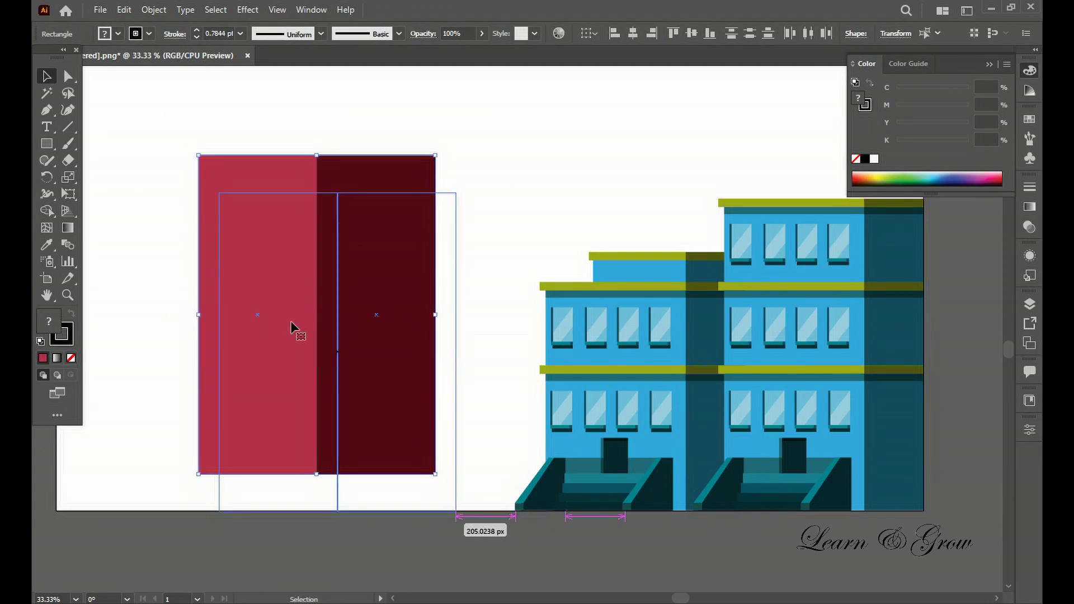
pyautogui.scroll(-3, 336, 280)
pyautogui.moveTo(162, 87); pyautogui.dragTo(378, 330)
pyautogui.click(377, 324)
pyautogui.doubleClick(49, 321)
pyautogui.click(393, 333)
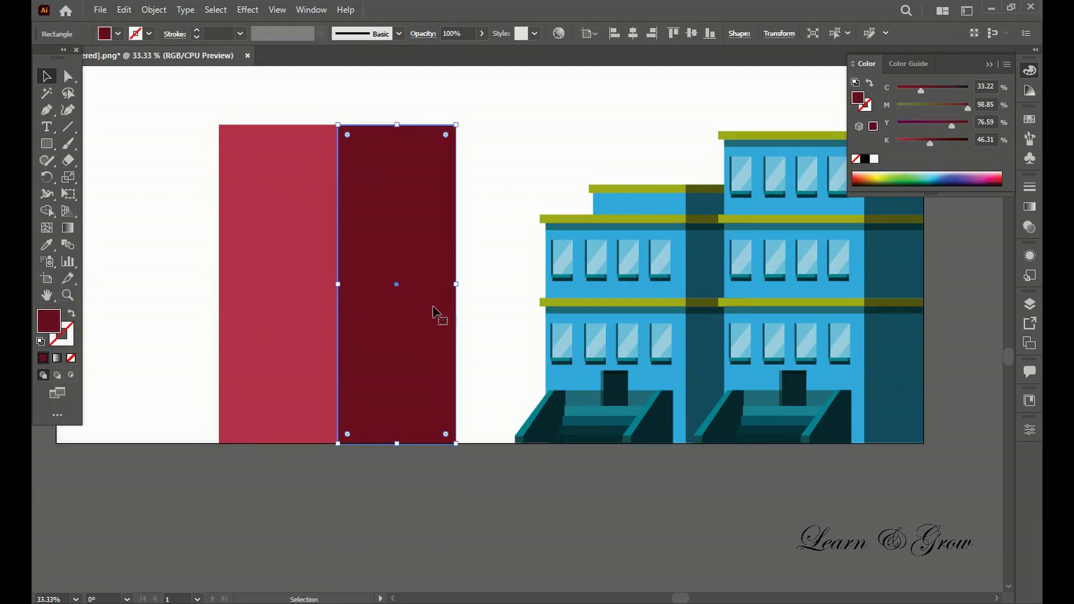
# Draw a pink window bar and a small dark red square at its end
pyautogui.keyDown('alt'); pyautogui.scroll(1, 167, 164); pyautogui.keyUp('alt')
pyautogui.press('m')
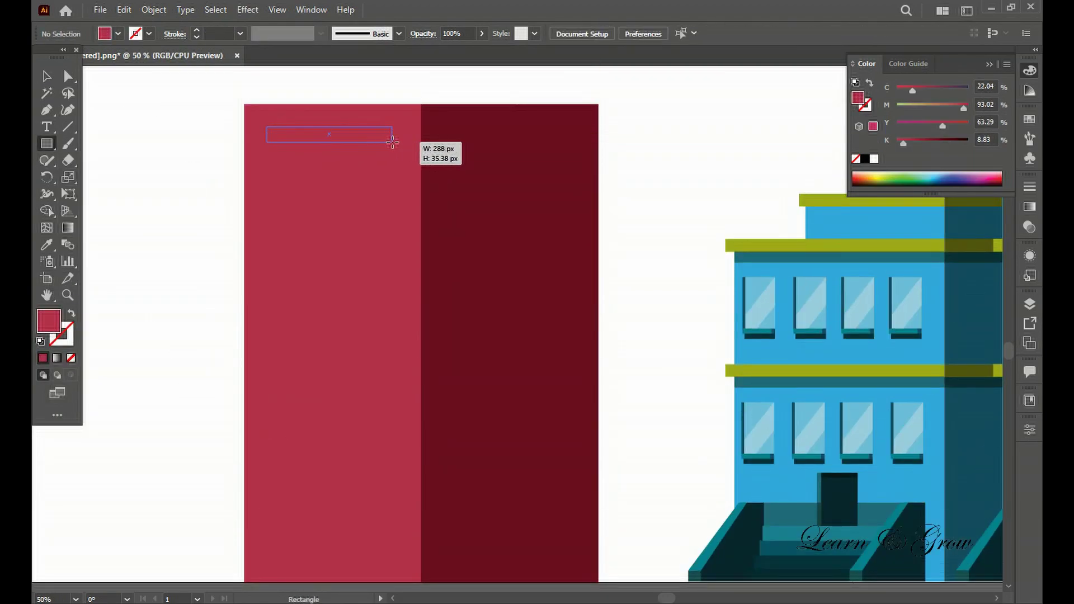
pyautogui.doubleClick(56, 327)
pyautogui.press('Return')
pyautogui.click(100, 171)
pyautogui.hotkey('ctrl', '+')
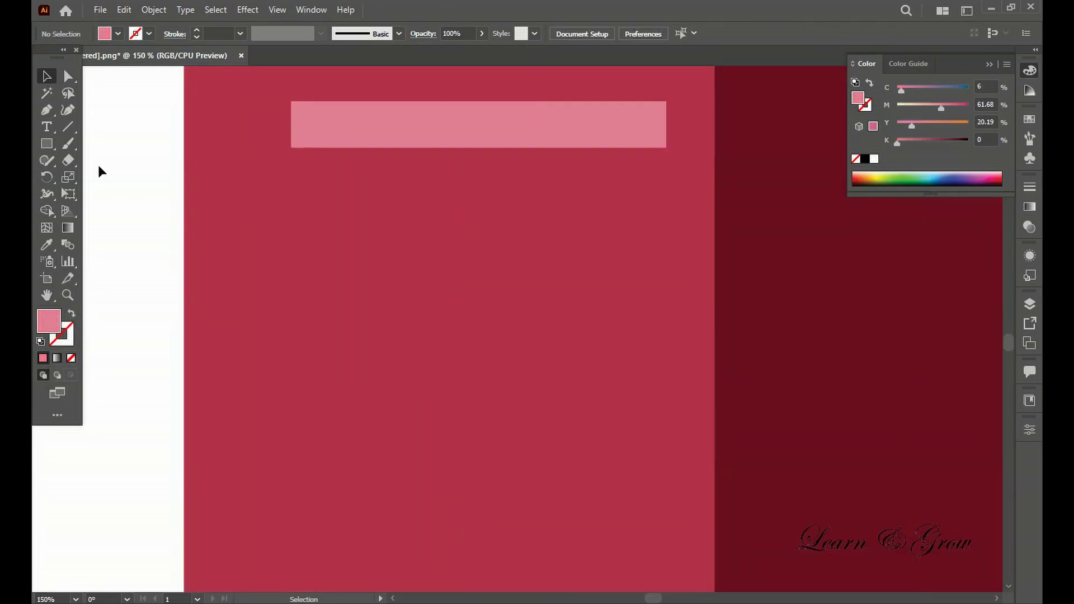
pyautogui.click(49, 244)
# Group the square with the bar and copy the strip down to the face's bottom
pyautogui.scroll(-3, 152, 152)
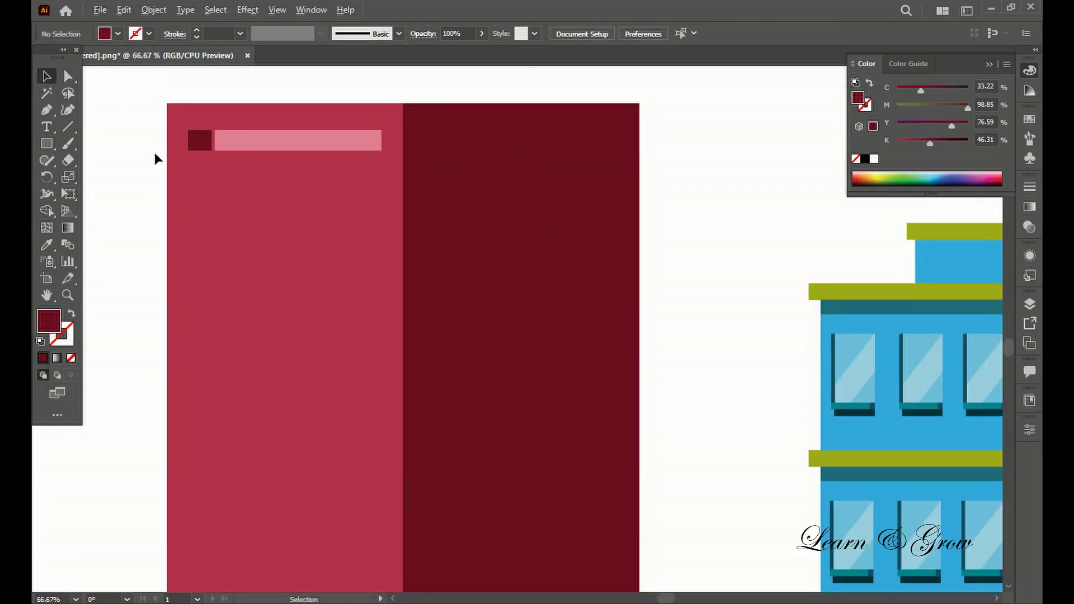
pyautogui.press('v')
pyautogui.moveTo(244, 108); pyautogui.dragTo(245, 543)
pyautogui.hotkey('ctrl', '+')
pyautogui.scroll(-5, 224, 448)
pyautogui.scroll(5, 268, 363)
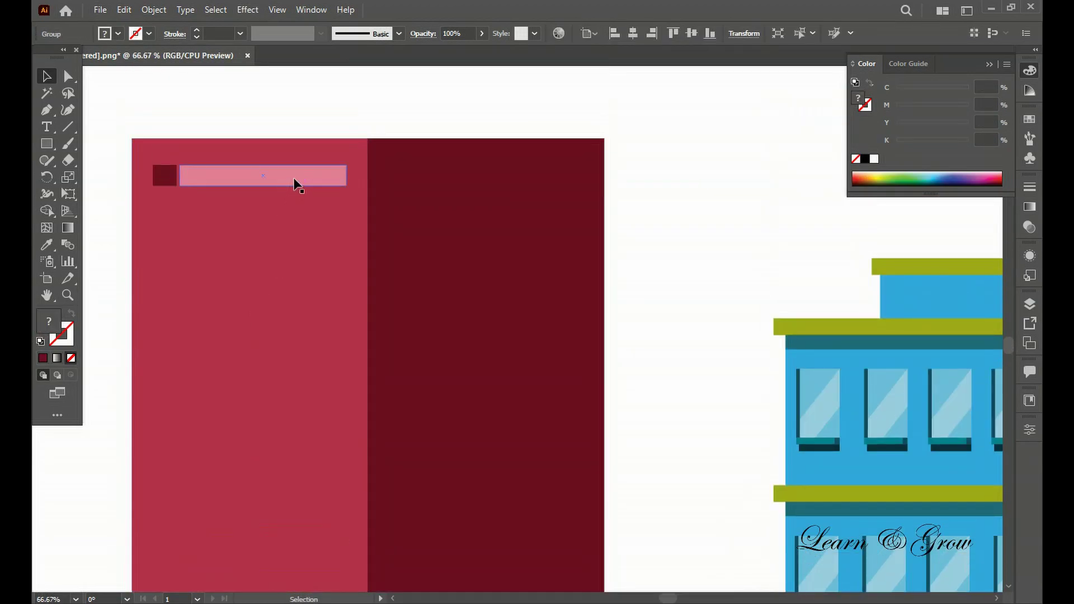
pyautogui.hotkey('ctrl', '-')
# Fill the gap between the two strips with evenly spaced window strips
pyautogui.click(260, 323)
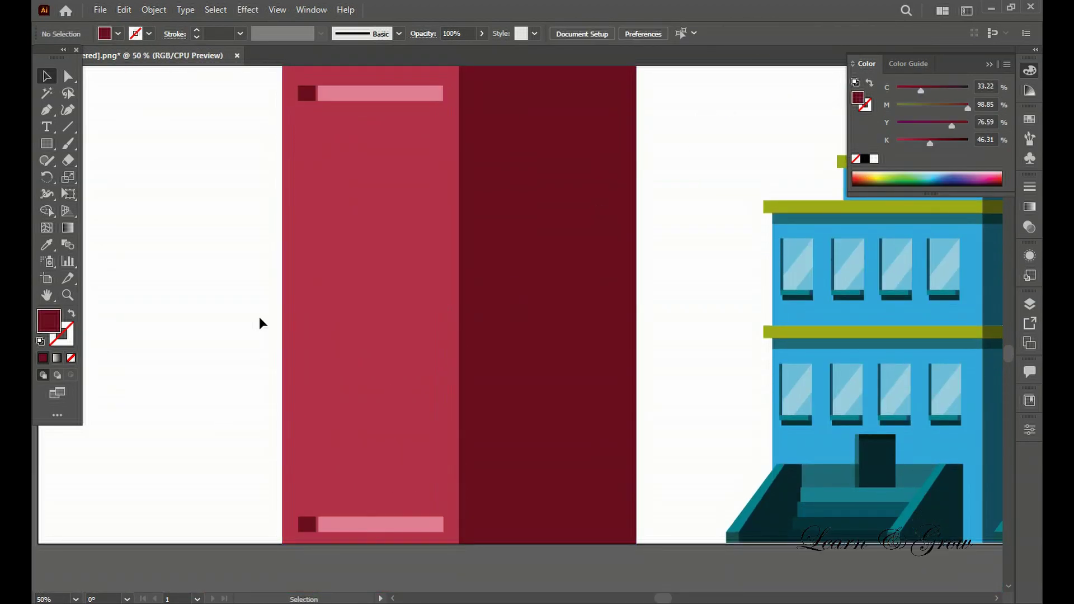
pyautogui.hotkey('ctrl', 'd')
pyautogui.hotkey('ctrl', 'd')
pyautogui.hotkey('ctrl', 'd')
pyautogui.click(186, 354)
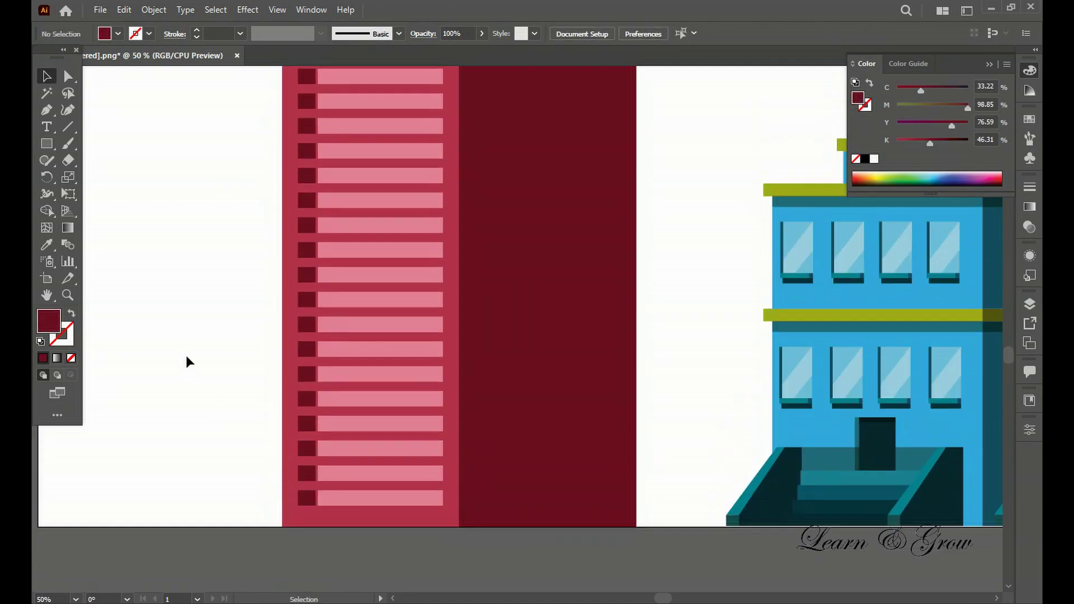
pyautogui.hotkey('ctrl', '-')
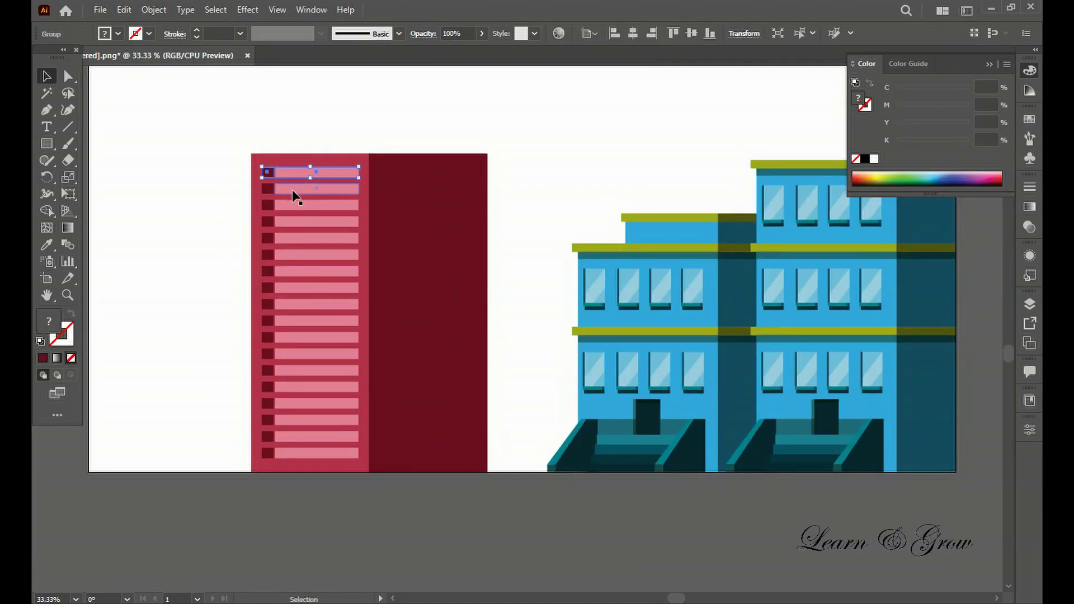
# Reflect the window strip column horizontally and move the copy onto the right face
pyautogui.moveTo(256, 132); pyautogui.dragTo(335, 464)
pyautogui.rightClick(323, 273)
pyautogui.click(492, 490)
pyautogui.click(711, 362)
pyautogui.moveTo(291, 297); pyautogui.dragTo(405, 295)
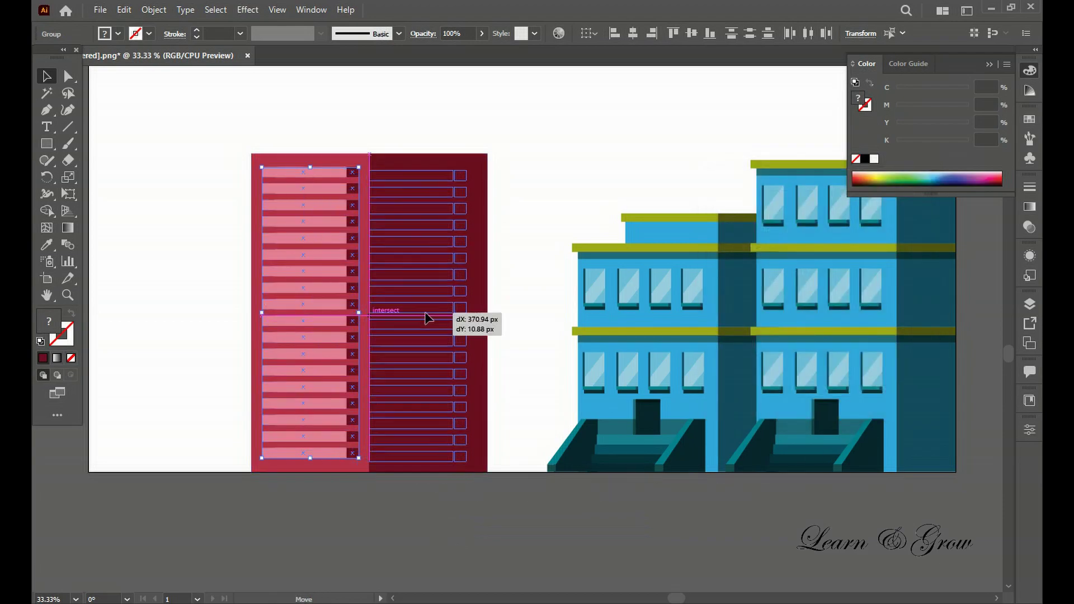
pyautogui.hotkey('ctrl', 'shift', 'a')
pyautogui.scroll(-1, 457, 156)
# Select the right face's window strips and inspect their context menus
pyautogui.click(458, 143)
pyautogui.rightClick(432, 69)
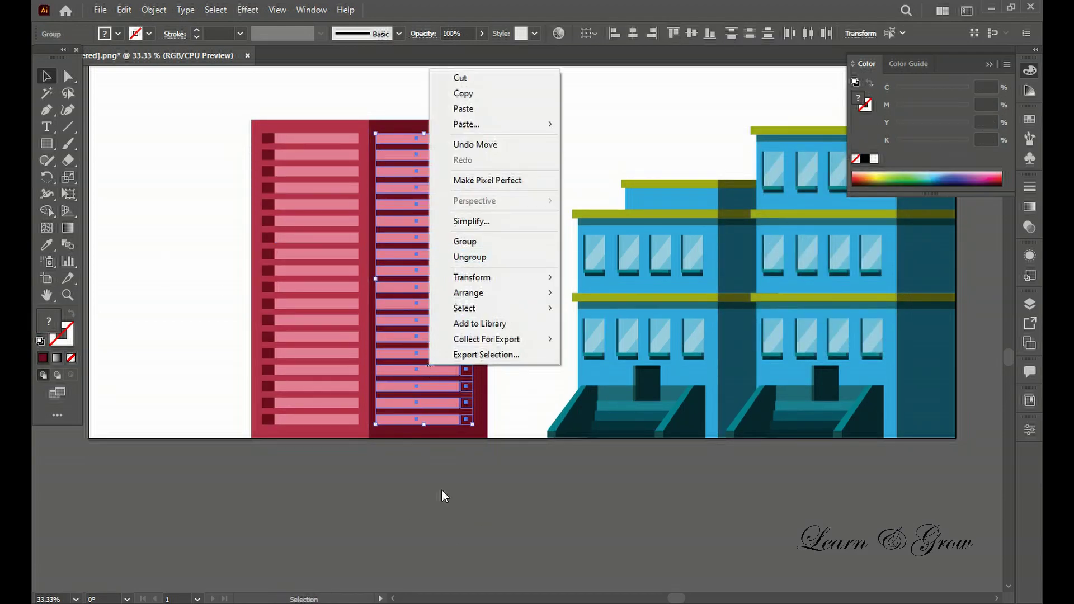
pyautogui.click(442, 496)
pyautogui.rightClick(441, 162)
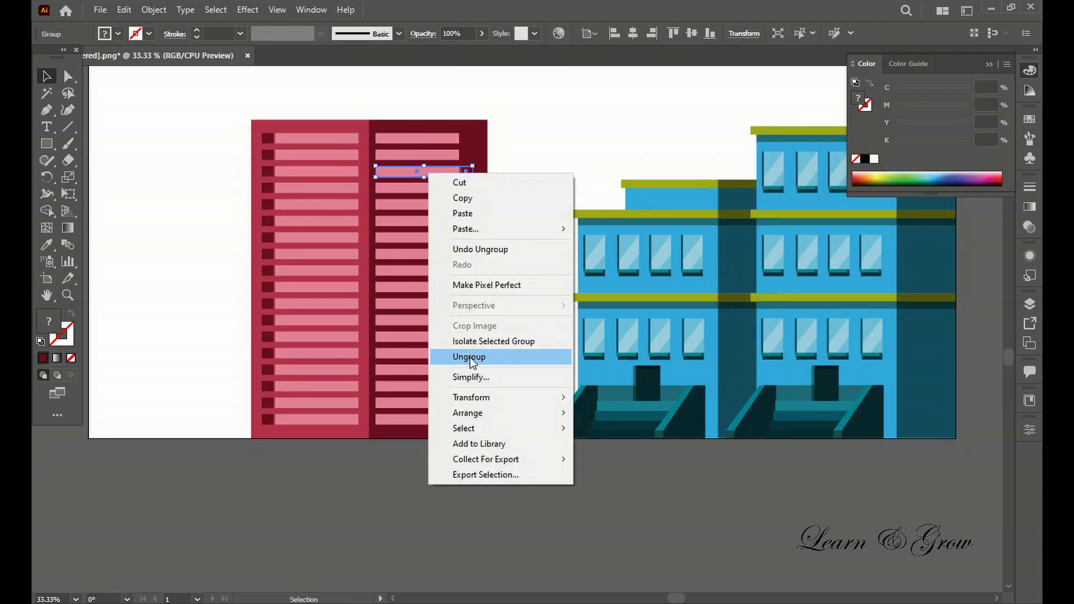
pyautogui.rightClick(463, 204)
pyautogui.rightClick(435, 221)
pyautogui.press('Escape')
# Ungroup the right face's window strips one by one down the column
pyautogui.rightClick(426, 268)
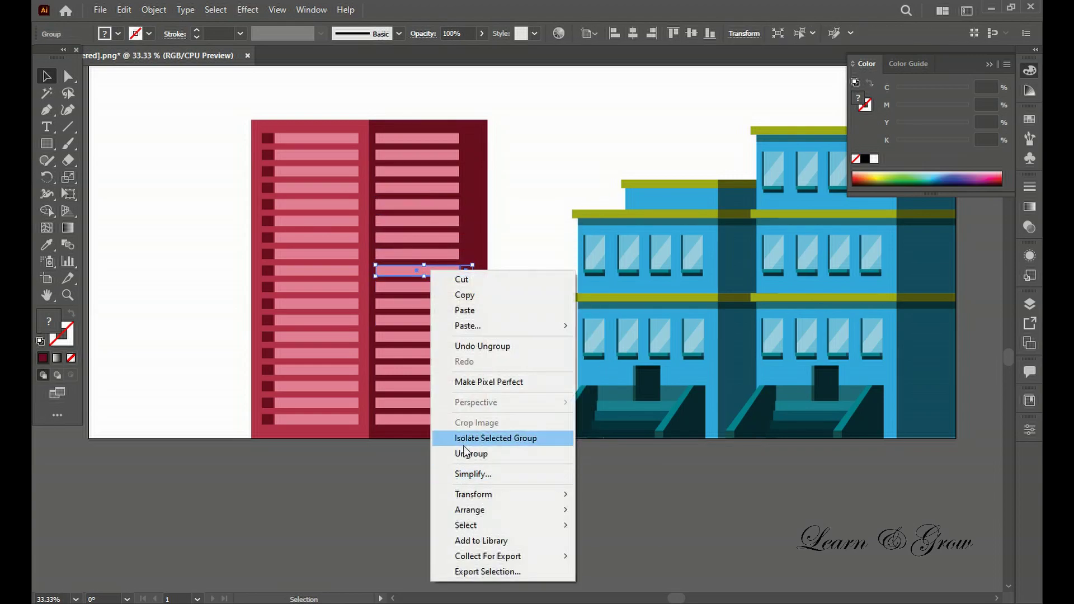
pyautogui.rightClick(414, 249)
pyautogui.click(419, 290)
pyautogui.rightClick(425, 320)
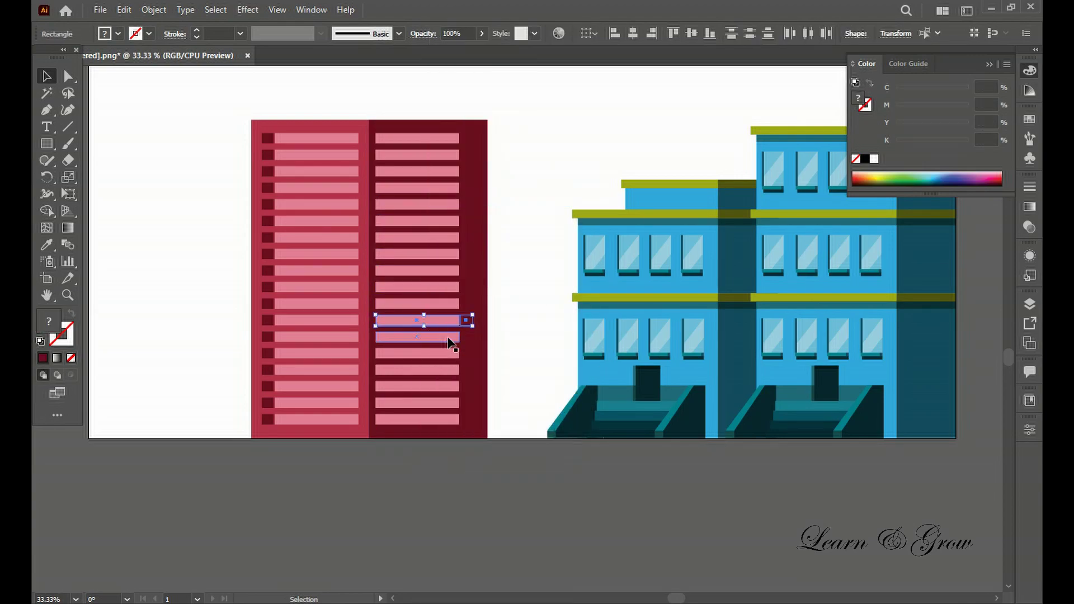
pyautogui.rightClick(463, 353)
pyautogui.click(447, 369)
pyautogui.rightClick(425, 403)
pyautogui.press('Escape')
pyautogui.click(419, 419)
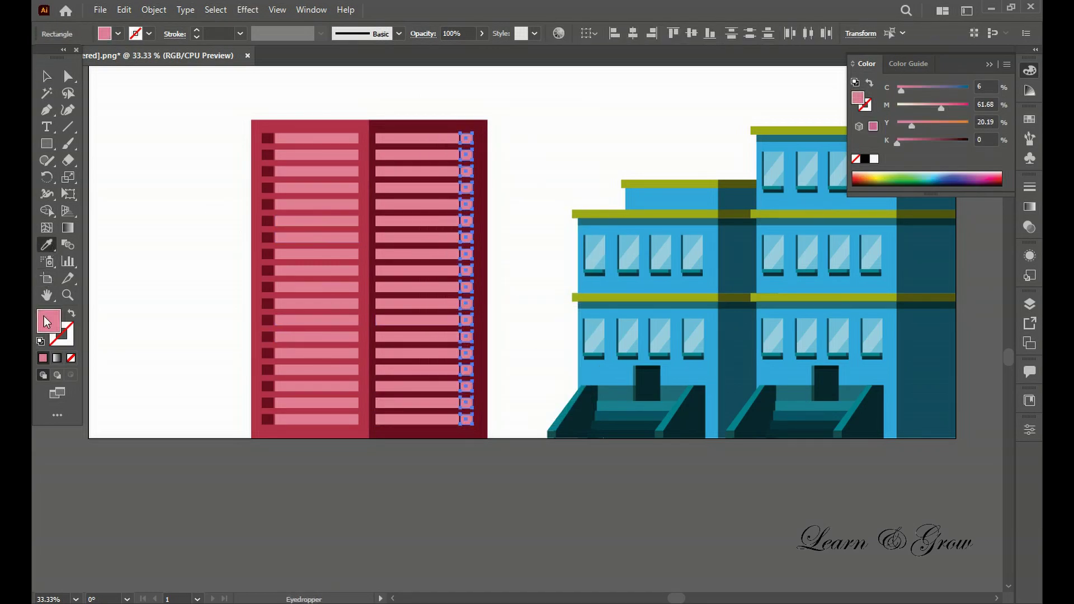
# Select the right face's small squares and fill them with a darker pink
pyautogui.press('v')
pyautogui.click(237, 276)
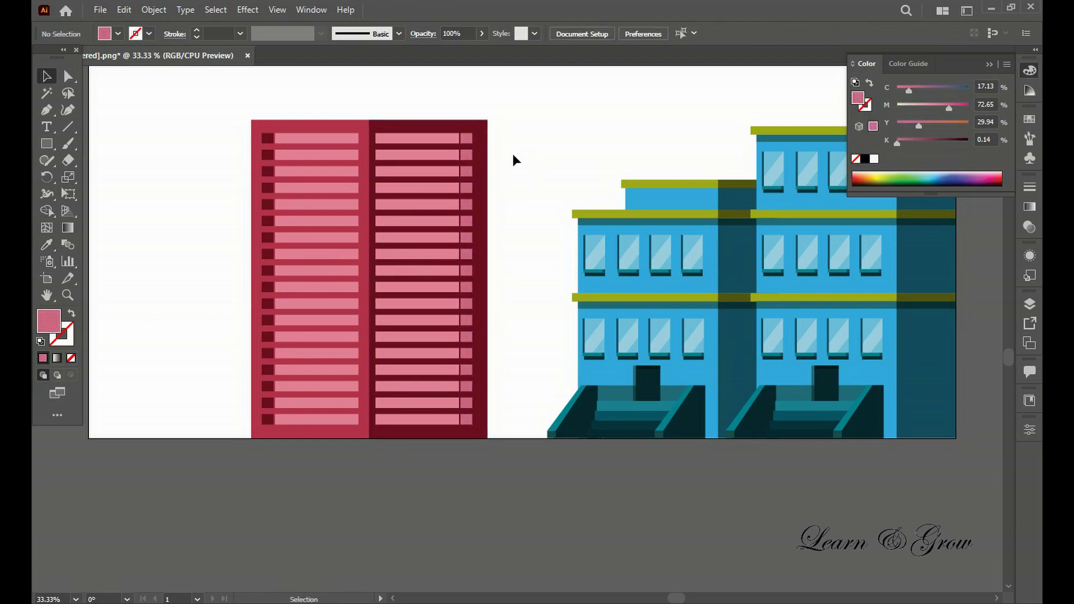
pyautogui.moveTo(478, 98); pyautogui.dragTo(468, 448)
pyautogui.doubleClick(48, 324)
pyautogui.click(163, 393)
pyautogui.click(395, 332)
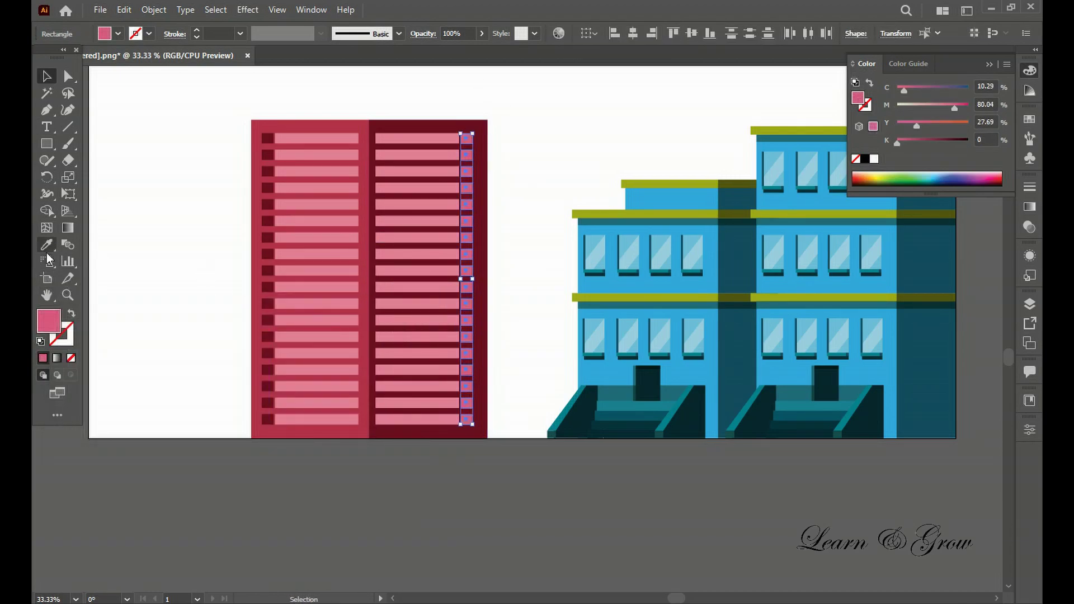
pyautogui.doubleClick(48, 323)
pyautogui.click(173, 345)
pyautogui.click(179, 374)
pyautogui.press('Return')
pyautogui.click(173, 372)
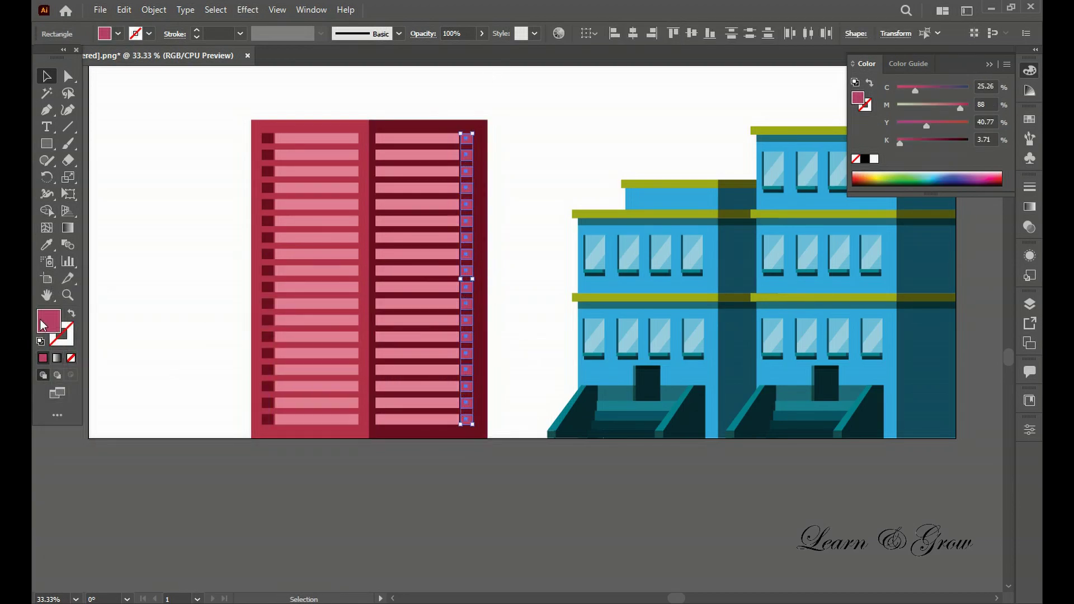
pyautogui.scroll(-1, 173, 331)
# Duplicate the top-left window strip above the crimson tower
pyautogui.hotkey('ctrl', 'a')
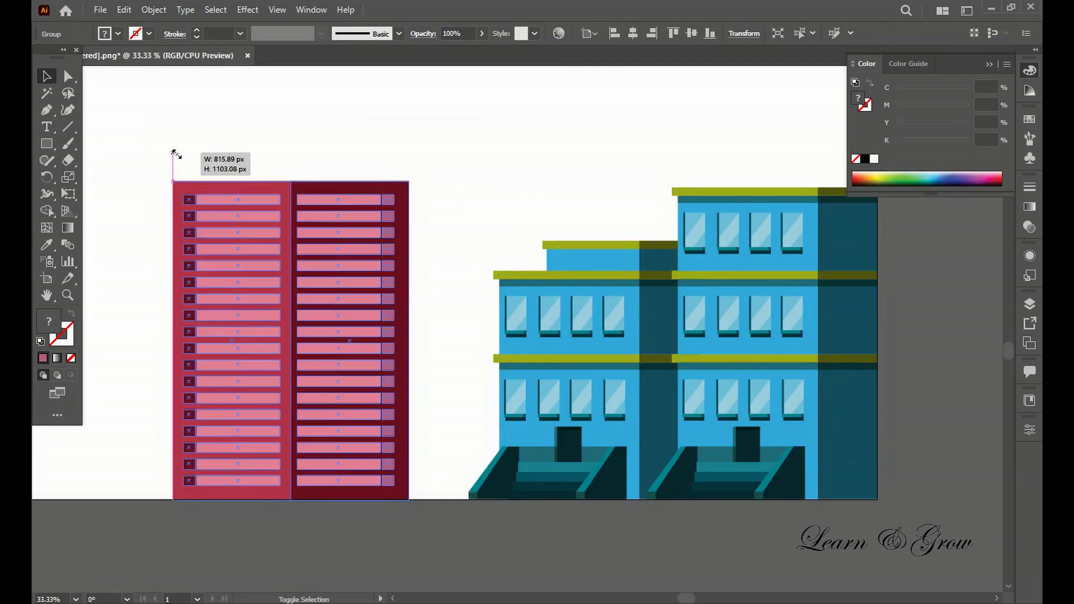
pyautogui.click(173, 156)
pyautogui.scroll(3, 246, 168)
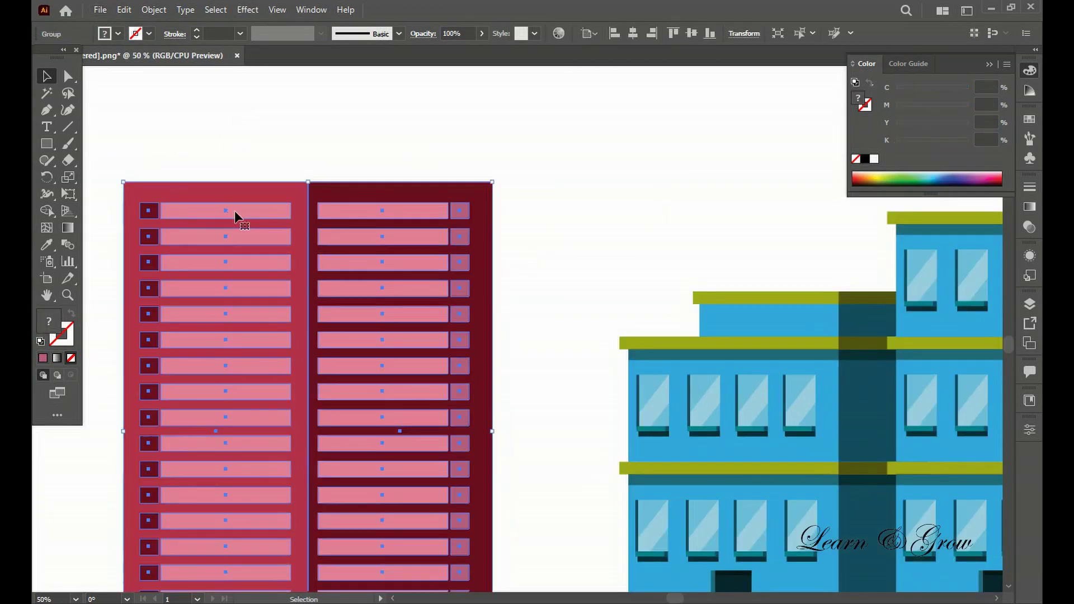
pyautogui.click(246, 210)
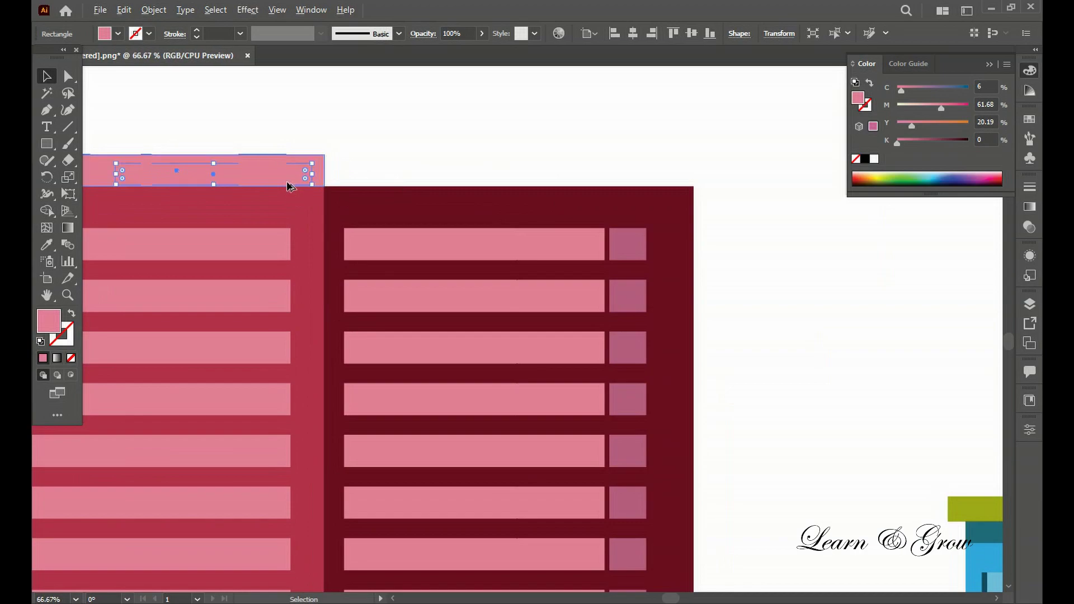
pyautogui.moveTo(291, 179); pyautogui.dragTo(352, 189)
# Select the right pink panel and stretch the left pink panel's edge toward it
pyautogui.scroll(6, 331, 224)
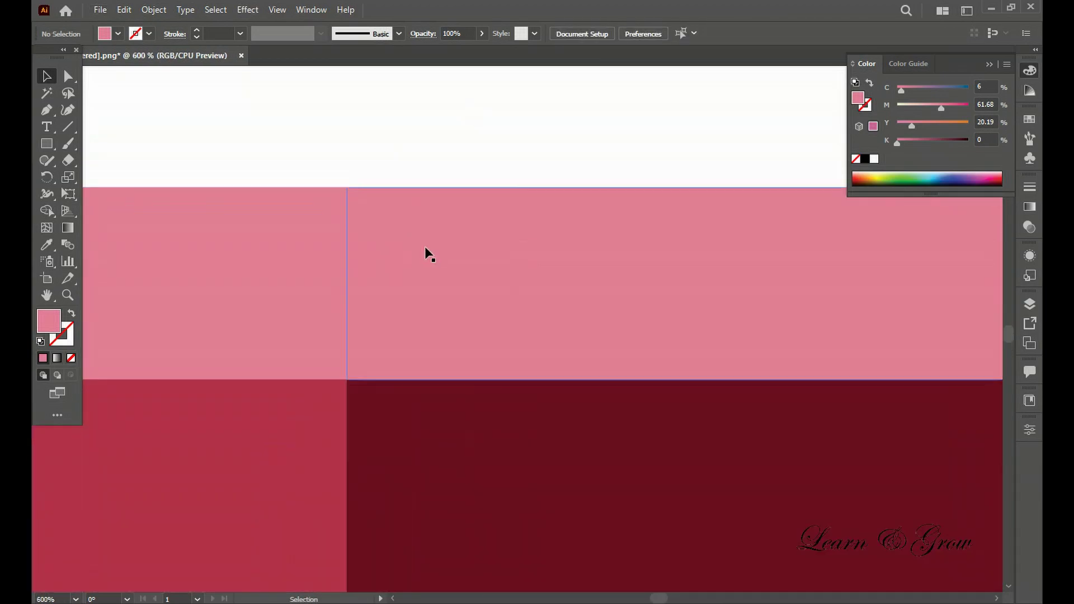
pyautogui.scroll(-5, 426, 252)
pyautogui.scroll(4, 372, 168)
pyautogui.scroll(3, 415, 268)
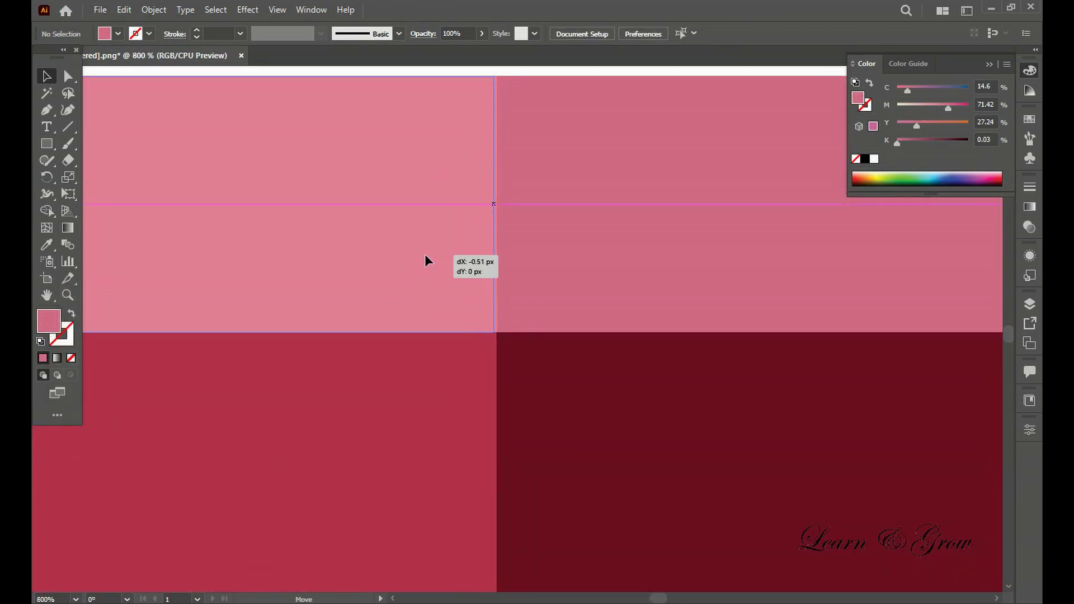
pyautogui.scroll(-2, 559, 213)
pyautogui.click(621, 285)
pyautogui.scroll(5, 626, 274)
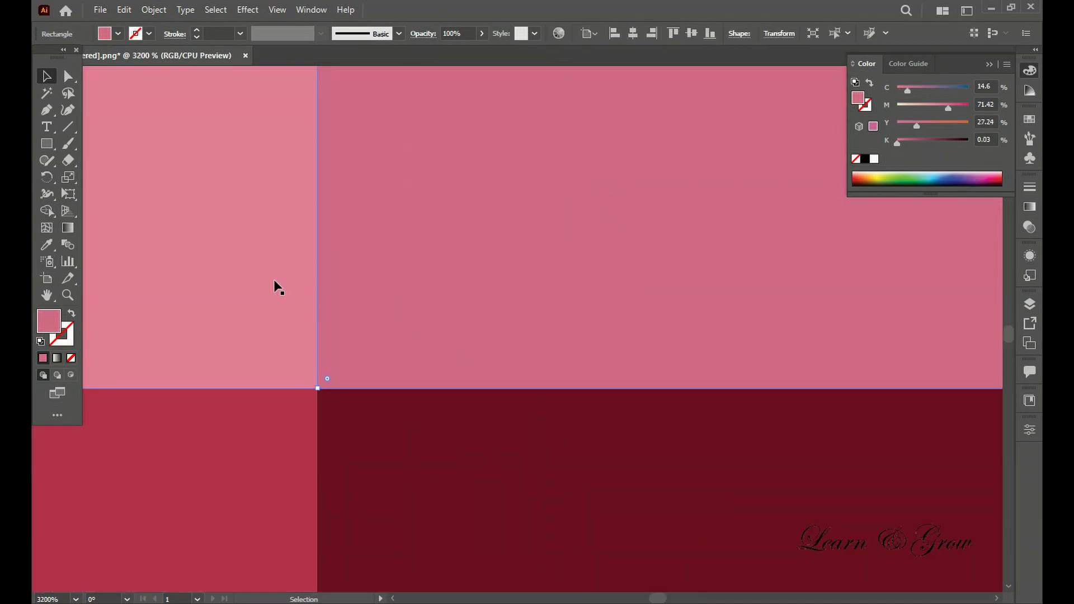
pyautogui.scroll(-2, 291, 453)
pyautogui.scroll(-2, 449, 136)
pyautogui.scroll(-2, 544, 269)
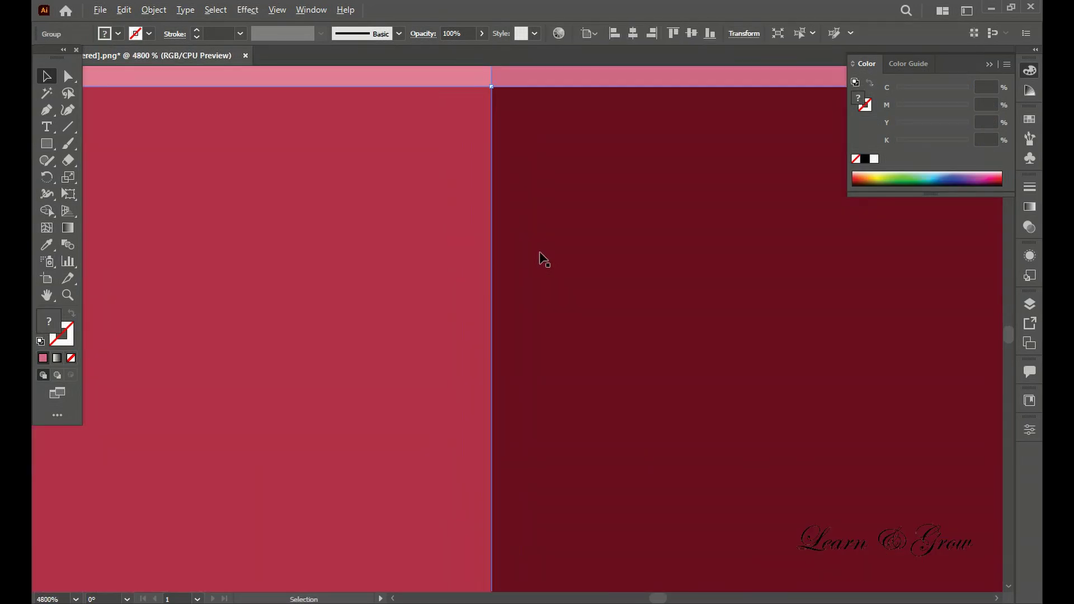
pyautogui.scroll(-4, 540, 259)
pyautogui.hotkey('ctrl', 'shift', 'a')
pyautogui.scroll(5, 554, 227)
pyautogui.scroll(3, 443, 292)
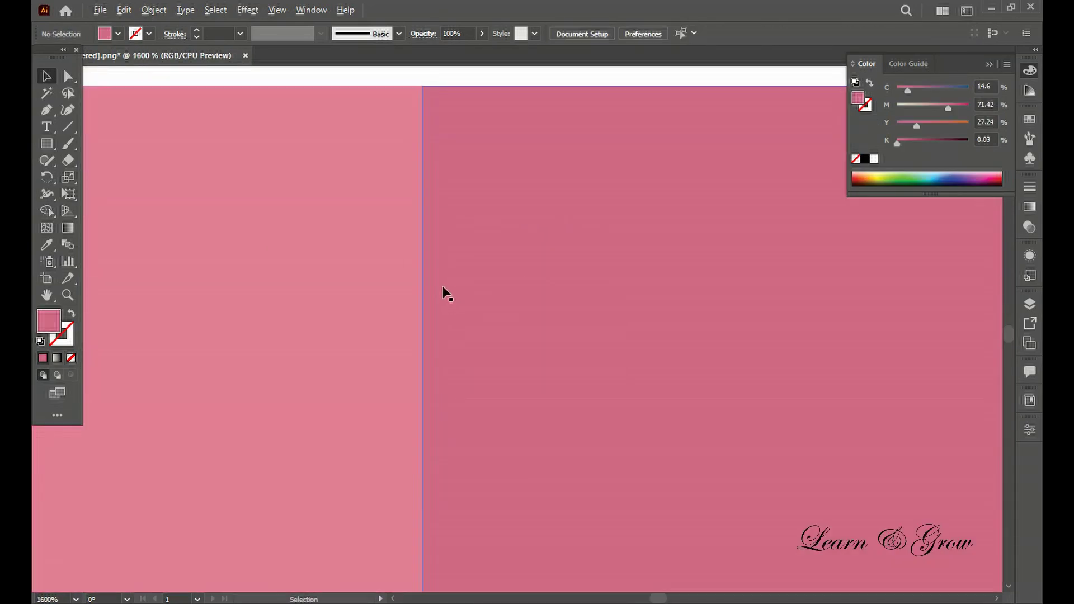
pyautogui.moveTo(422, 246); pyautogui.dragTo(421, 241)
# Drag the left pink panel's right edge to close the white gap, aligning both panels
pyautogui.scroll(2, 434, 237)
pyautogui.scroll(-2, 469, 300)
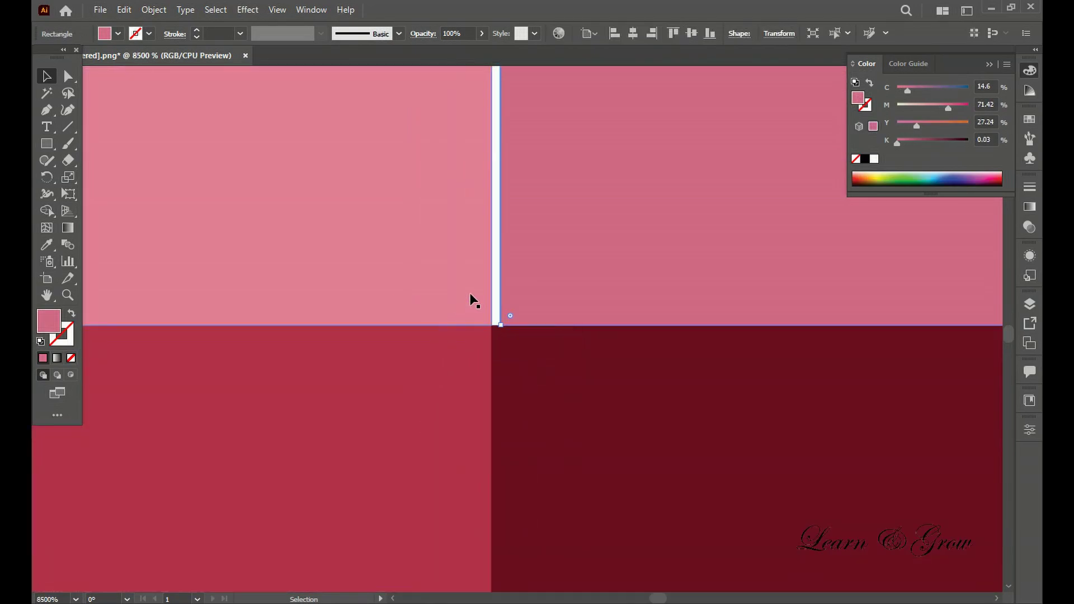
pyautogui.scroll(3, 438, 283)
pyautogui.moveTo(425, 127); pyautogui.dragTo(451, 127)
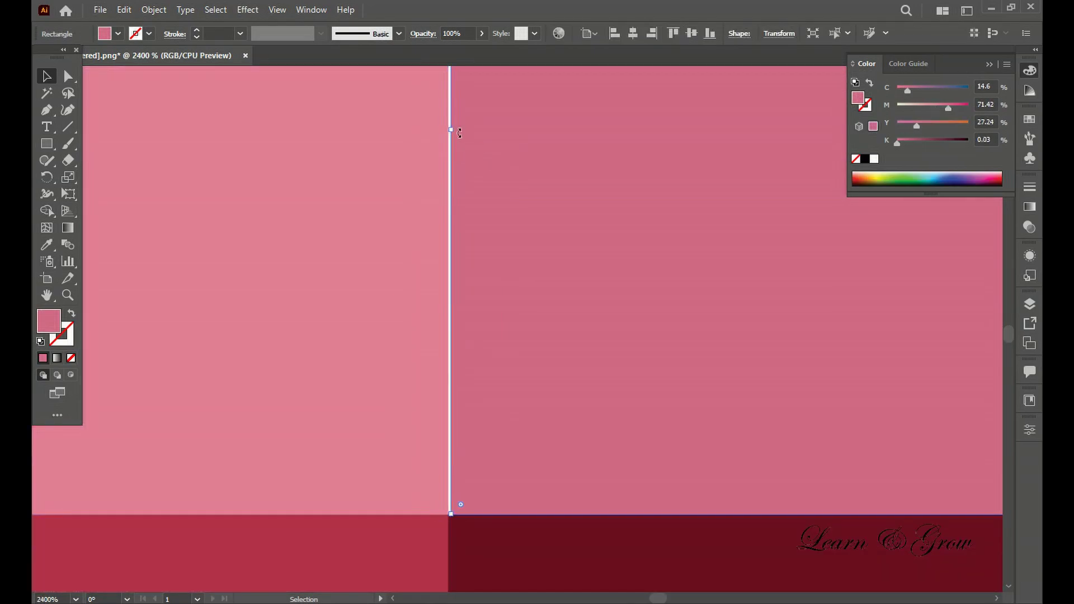
pyautogui.scroll(-3, 489, 201)
pyautogui.scroll(-3, 504, 168)
pyautogui.hotkey('ctrl', 'shift', 'a')
pyautogui.scroll(3, 523, 132)
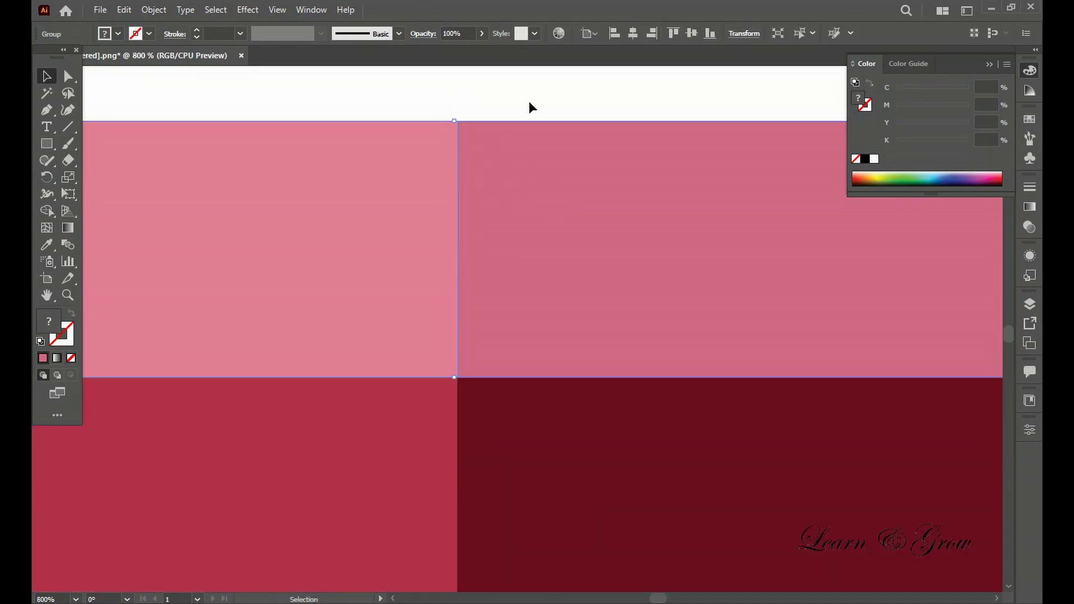
pyautogui.moveTo(451, 253); pyautogui.dragTo(450, 253)
pyautogui.scroll(-10, 488, 107)
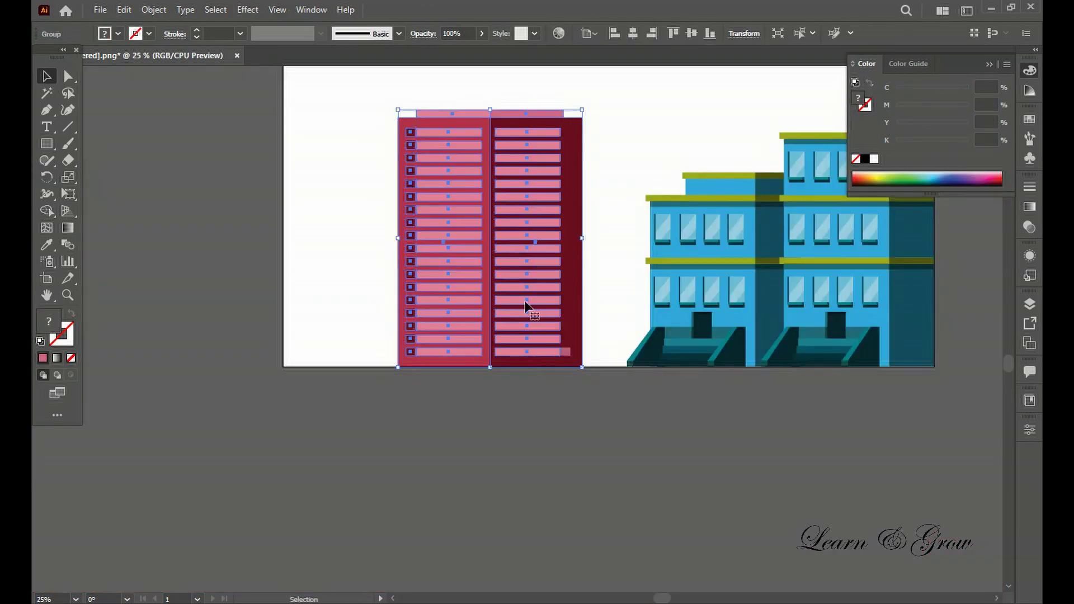
# Alt-drag a copy of the crimson tower near the blue buildings and resize it
pyautogui.click(403, 285)
pyautogui.moveTo(455, 263)
pyautogui.mouseDown()
pyautogui.moveTo(622, 336)
pyautogui.moveTo(626, 281)
pyautogui.mouseUp()
pyautogui.rightClick(626, 281)
pyautogui.press('Escape')
pyautogui.hotkey('ctrl', '=')
pyautogui.hotkey('ctrl', '=')
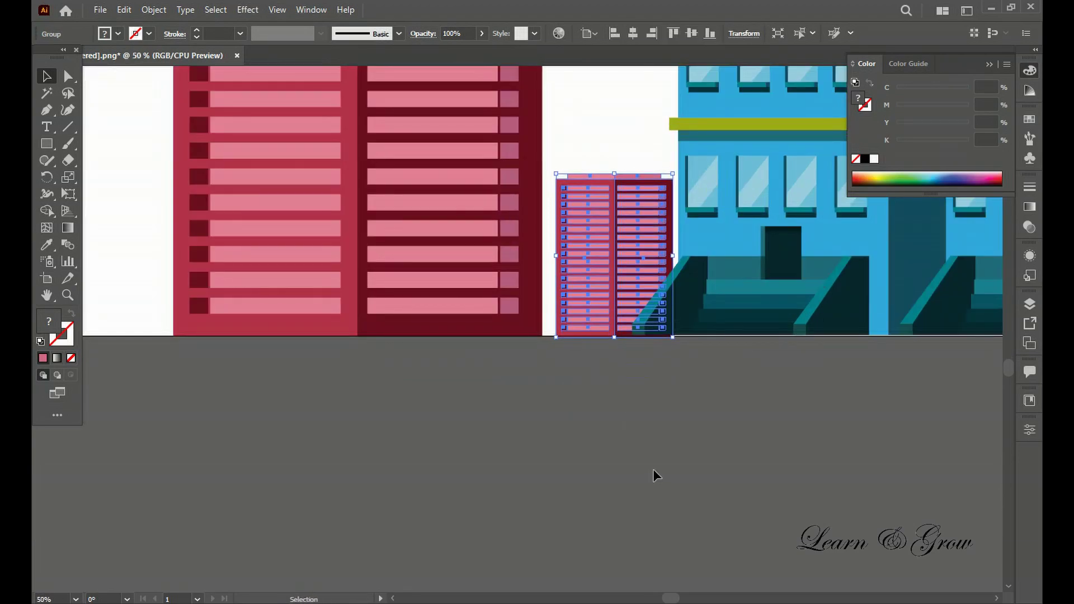
pyautogui.moveTo(675, 356); pyautogui.dragTo(587, 291)
pyautogui.moveTo(521, 221); pyautogui.dragTo(538, 151)
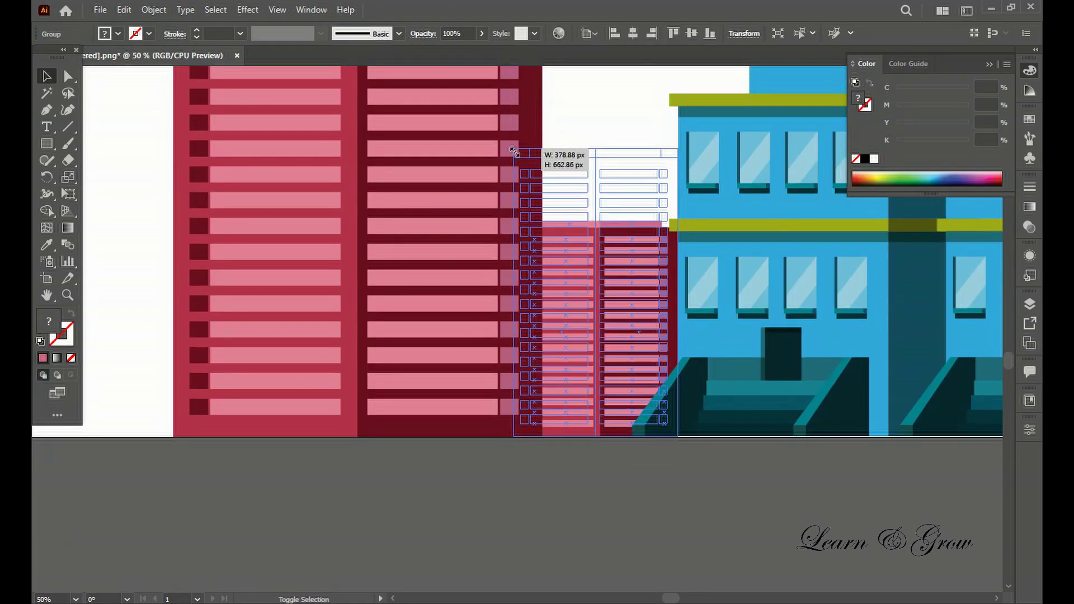
# Shrink and narrow the copied tower beside the blue buildings, nudging it right
pyautogui.click(582, 451)
pyautogui.hotkey('ctrl', '-')
pyautogui.moveTo(468, 127)
pyautogui.mouseDown()
pyautogui.moveTo(561, 330)
pyautogui.moveTo(548, 324)
pyautogui.mouseUp()
pyautogui.moveTo(220, 257)
pyautogui.mouseDown()
pyautogui.moveTo(553, 347)
pyautogui.moveTo(535, 323)
pyautogui.mouseUp()
pyautogui.hotkey('ctrl', '+')
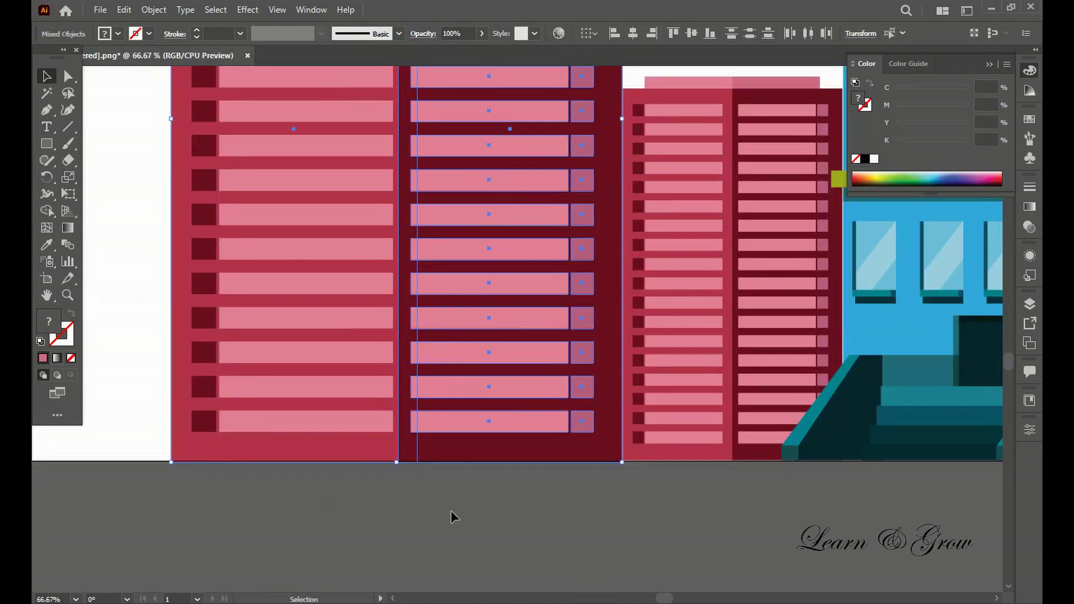
pyautogui.press('Right')
pyautogui.press('Right')
pyautogui.press('Right')
# Undo the last nudge and bring up the perspective grid for placing art
pyautogui.hotkey('ctrl', '-')
pyautogui.click(600, 214)
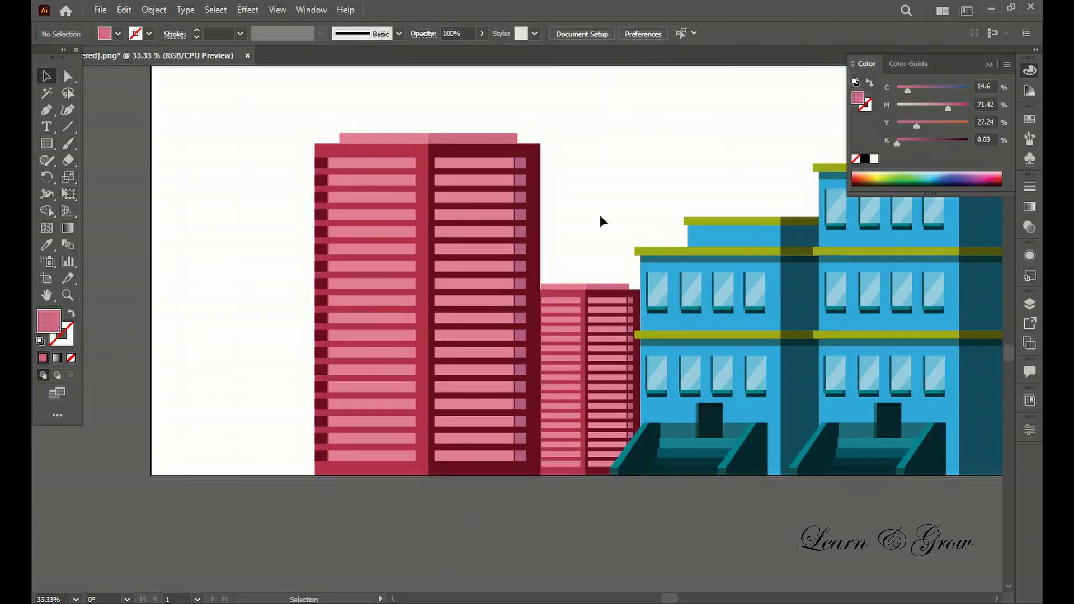
pyautogui.hotkey('ctrl', 'z')
pyautogui.hotkey('ctrl', 'z')
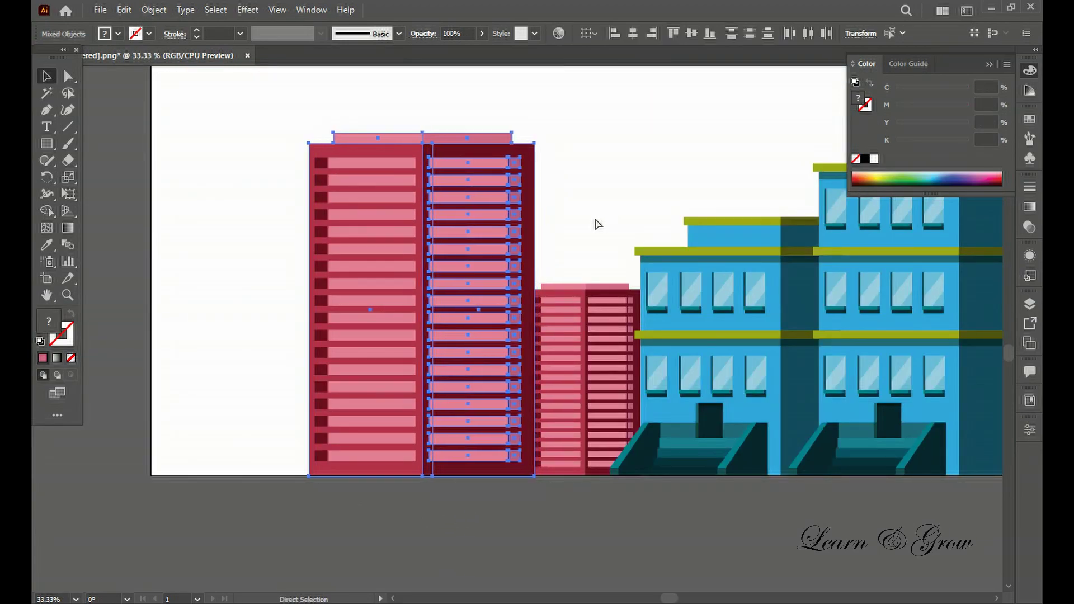
pyautogui.click(593, 218)
pyautogui.hotkey('ctrl', '-')
pyautogui.scroll(2, 503, 279)
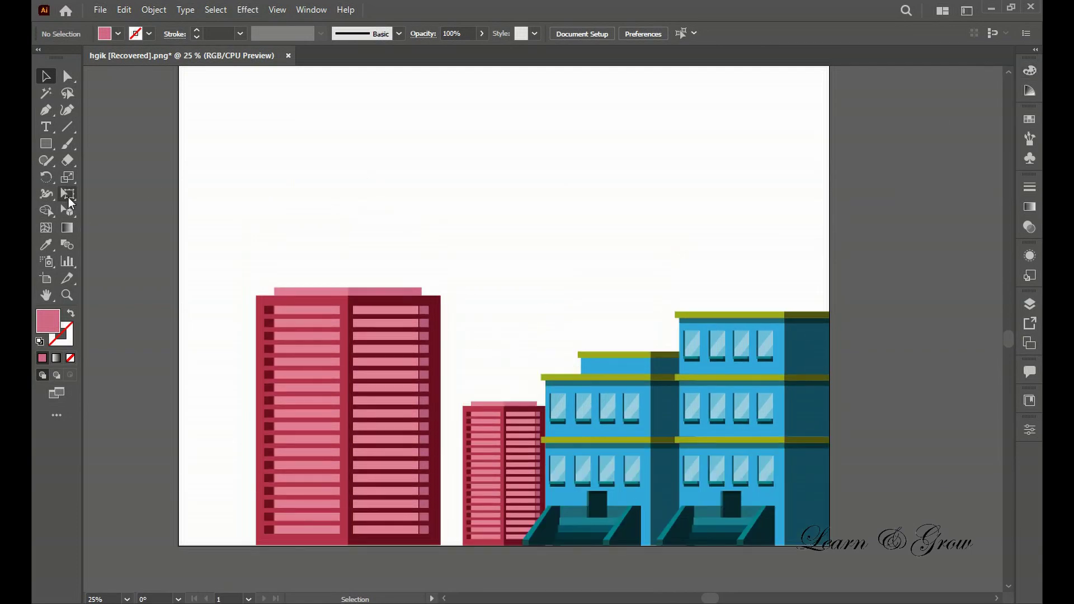
pyautogui.hotkey('shift', 'p')
# Place the tower's right face onto the perspective grid, then hide the grid
pyautogui.moveTo(384, 403)
pyautogui.mouseDown()
pyautogui.moveTo(590, 400)
pyautogui.moveTo(594, 215)
pyautogui.mouseUp()
pyautogui.hotkey('ctrl', '+')
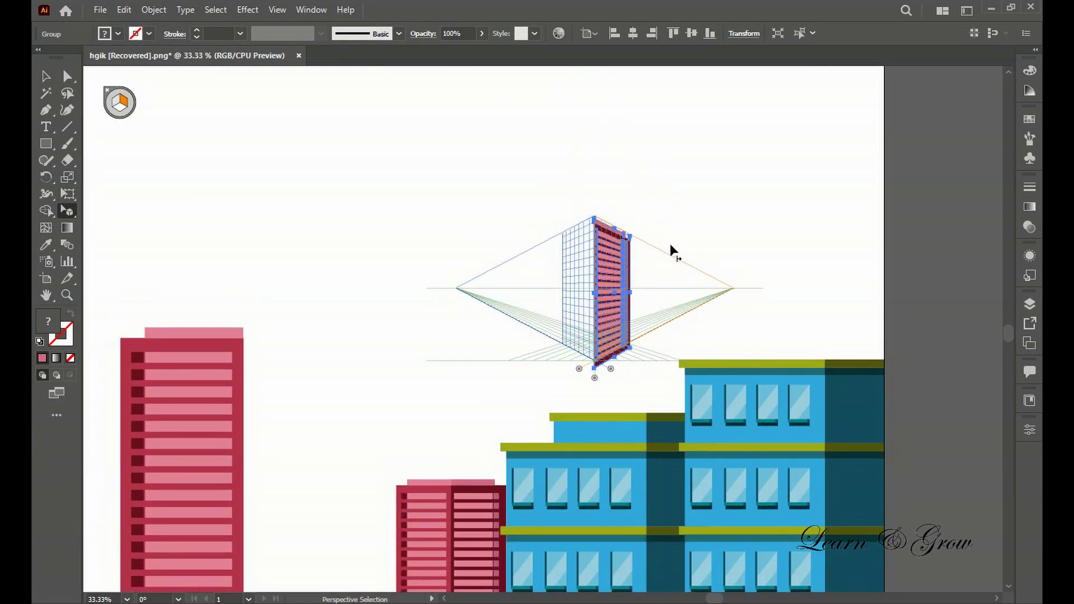
pyautogui.hotkey('ctrl', '1')
pyautogui.click(648, 486)
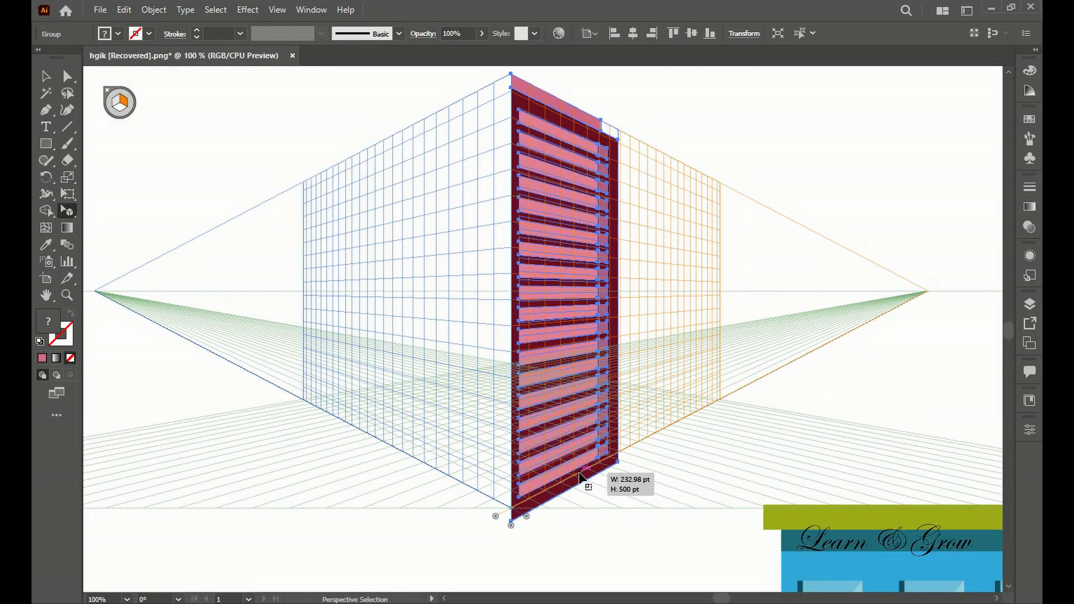
pyautogui.hotkey('ctrl', '-')
pyautogui.hotkey('ctrl', '-')
pyautogui.hotkey('ctrl', '-')
pyautogui.hotkey('ctrl', 'shift', 'i')
pyautogui.press('v')
# Move the slanted face beside the tall tower, stretched to full height and aligned at the ground
pyautogui.moveTo(609, 260); pyautogui.dragTo(255, 489)
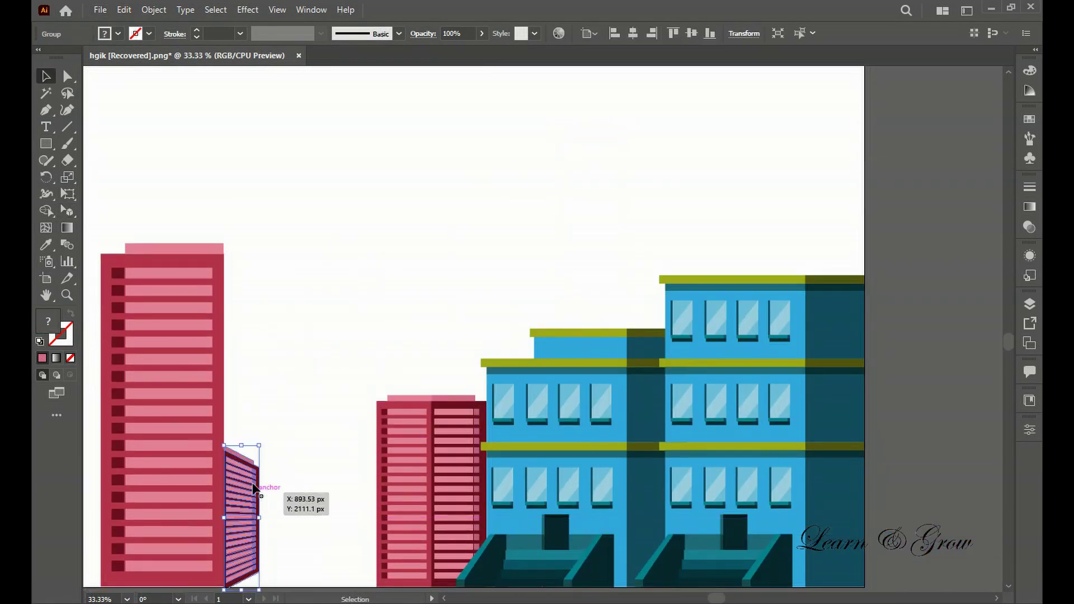
pyautogui.moveTo(242, 446); pyautogui.dragTo(291, 247)
pyautogui.scroll(-3, 297, 323)
pyautogui.scroll(2, 233, 495)
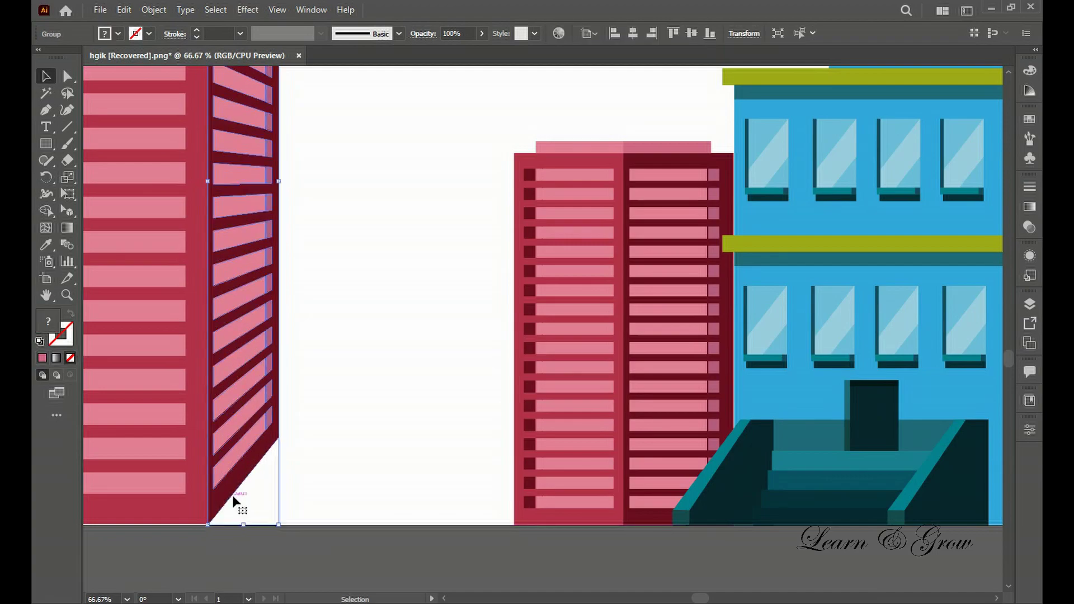
pyautogui.scroll(5, 232, 495)
pyautogui.moveTo(360, 448); pyautogui.dragTo(182, 462)
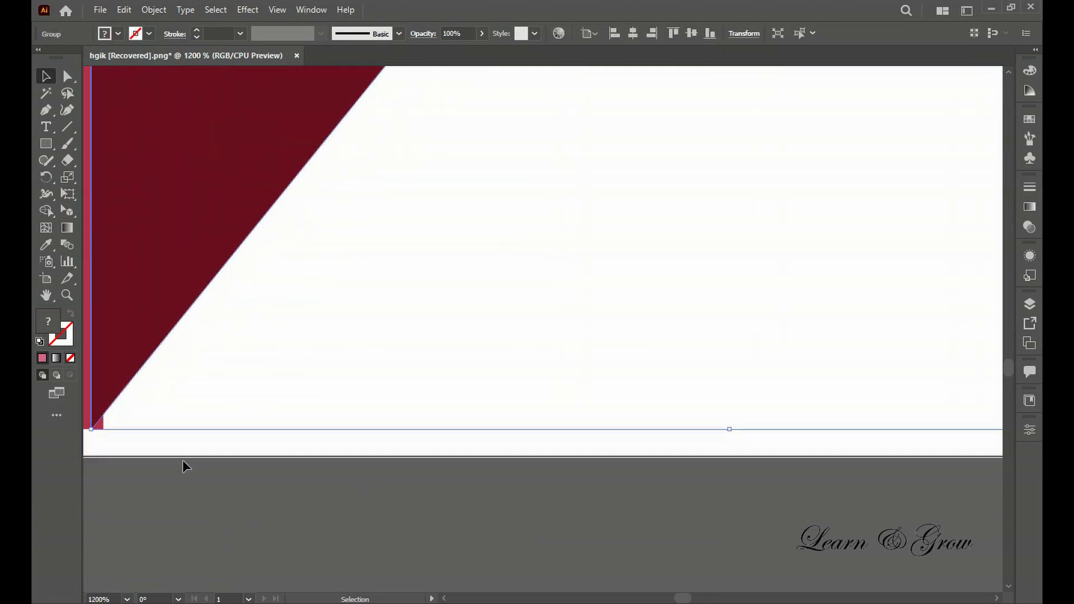
pyautogui.scroll(2, 384, 414)
pyautogui.moveTo(384, 412); pyautogui.dragTo(382, 419)
# Select the tall tower's red front rectangle
pyautogui.scroll(-5, 381, 418)
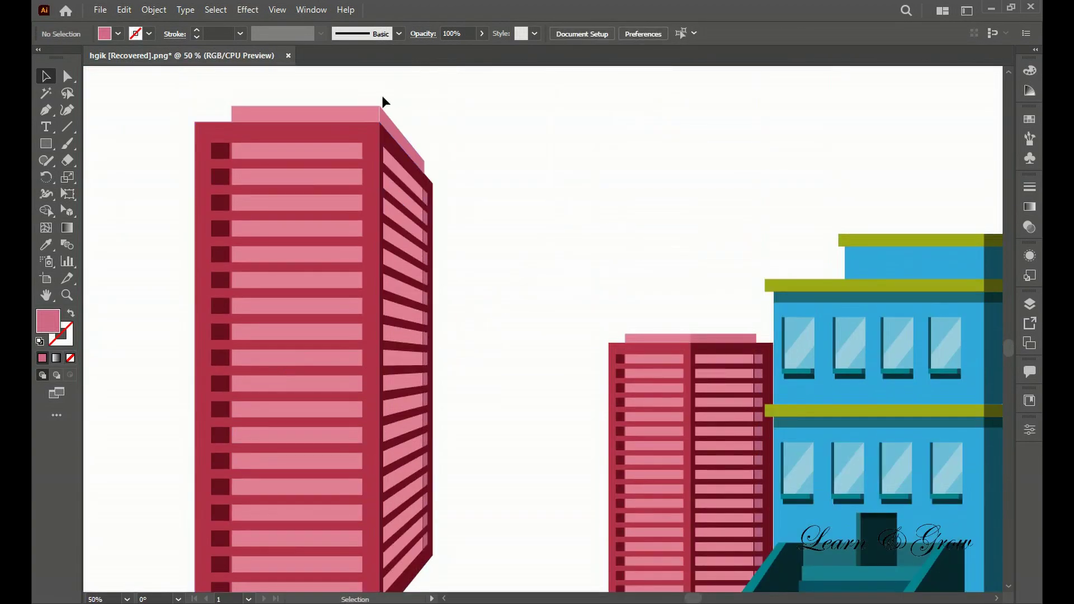
pyautogui.scroll(5, 384, 101)
pyautogui.scroll(-3, 323, 300)
pyautogui.scroll(1, 299, 468)
pyautogui.scroll(-3, 190, 354)
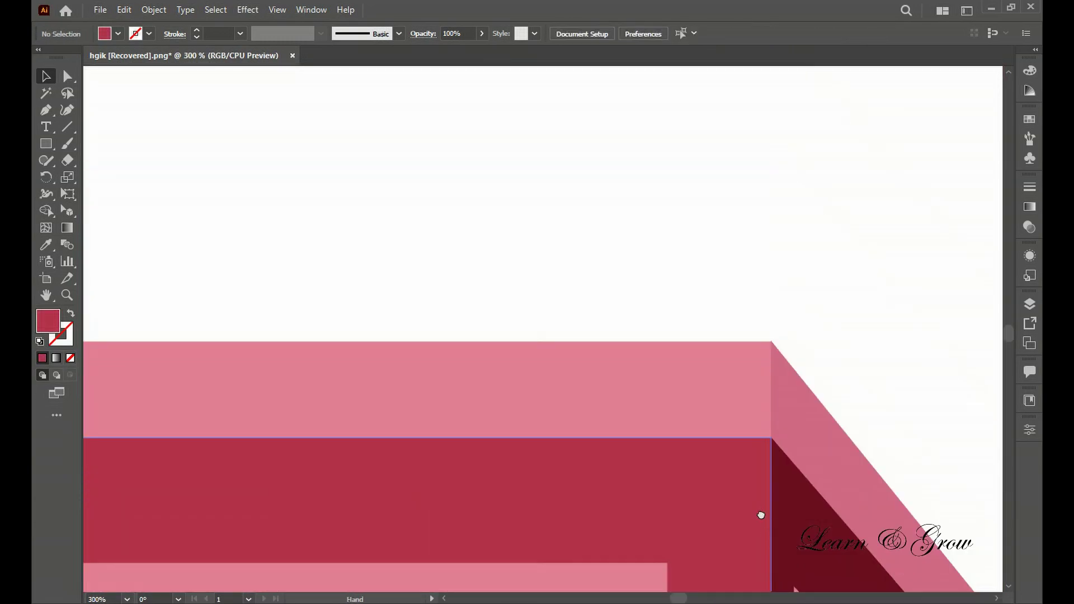
pyautogui.click(237, 251)
pyautogui.scroll(3, 209, 175)
pyautogui.scroll(-1, 232, 425)
pyautogui.scroll(-2, 229, 425)
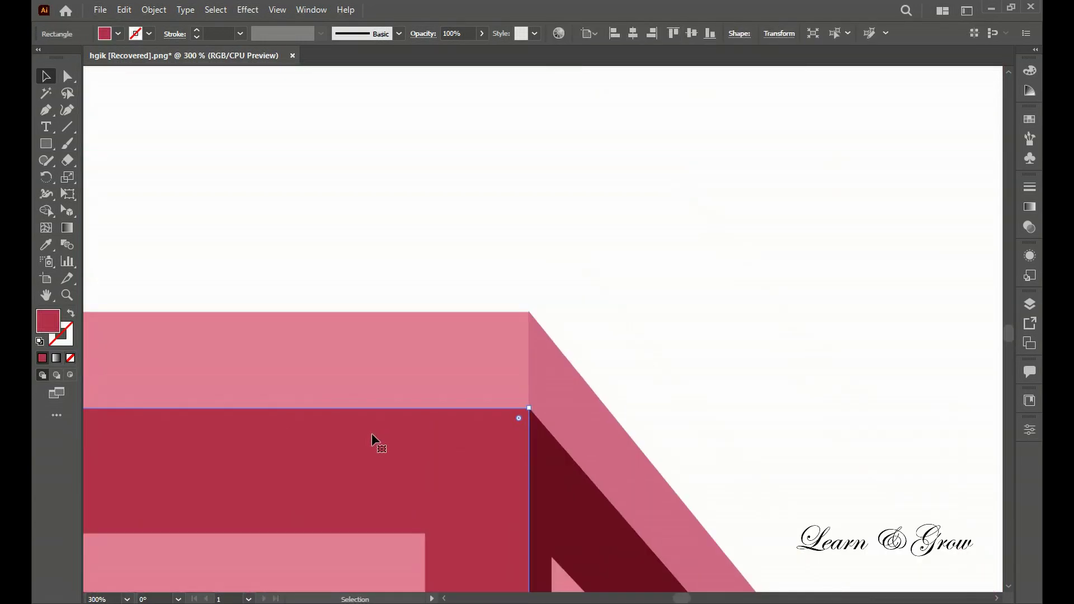
pyautogui.scroll(-1, 371, 433)
pyautogui.scroll(2, 647, 385)
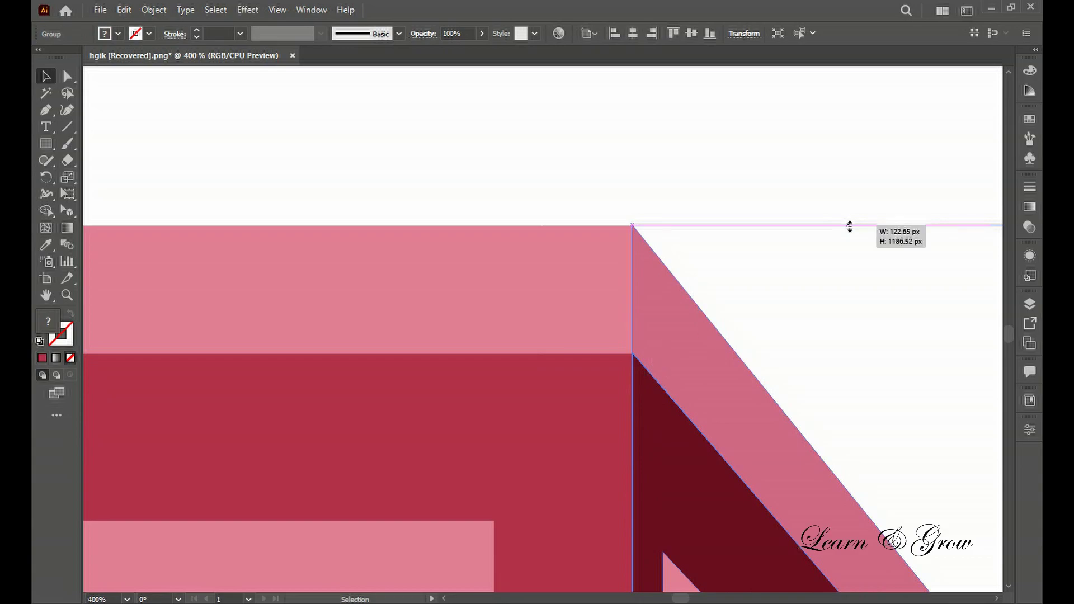
pyautogui.scroll(-3, 786, 211)
pyautogui.scroll(-2, 629, 109)
# Move the tall tower right and Send Backward behind the smaller tower
pyautogui.moveTo(396, 285)
pyautogui.mouseDown()
pyautogui.moveTo(568, 285)
pyautogui.moveTo(555, 275)
pyautogui.mouseUp()
pyautogui.rightClick(568, 280)
pyautogui.click(861, 290)
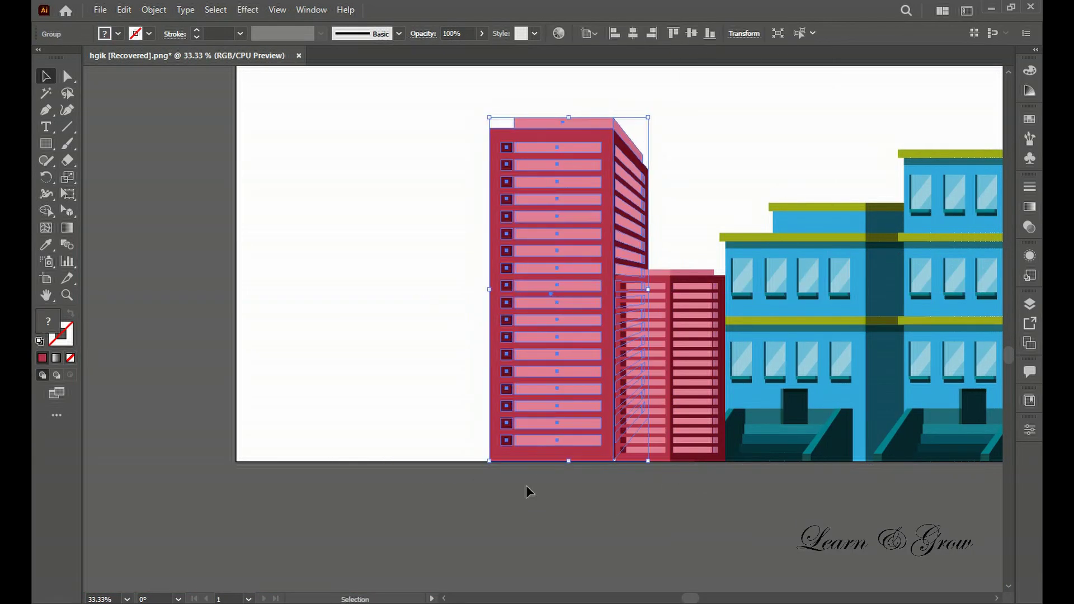
pyautogui.hotkey('ctrl', 'shift', 'a')
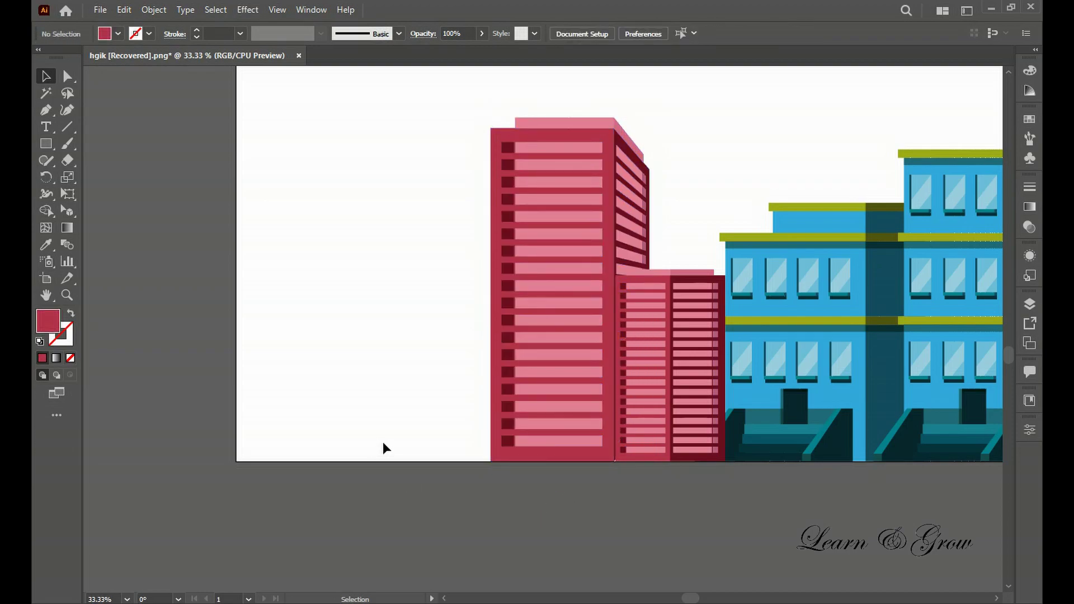
# Copy the small tower to the tall tower's left and enlarge the skyline to the artboard bottom
pyautogui.moveTo(658, 403)
pyautogui.mouseDown()
pyautogui.moveTo(557, 419)
pyautogui.moveTo(424, 399)
pyautogui.mouseUp()
pyautogui.hotkey('ctrl', 'shift', 'a')
pyautogui.scroll(-1, 476, 506)
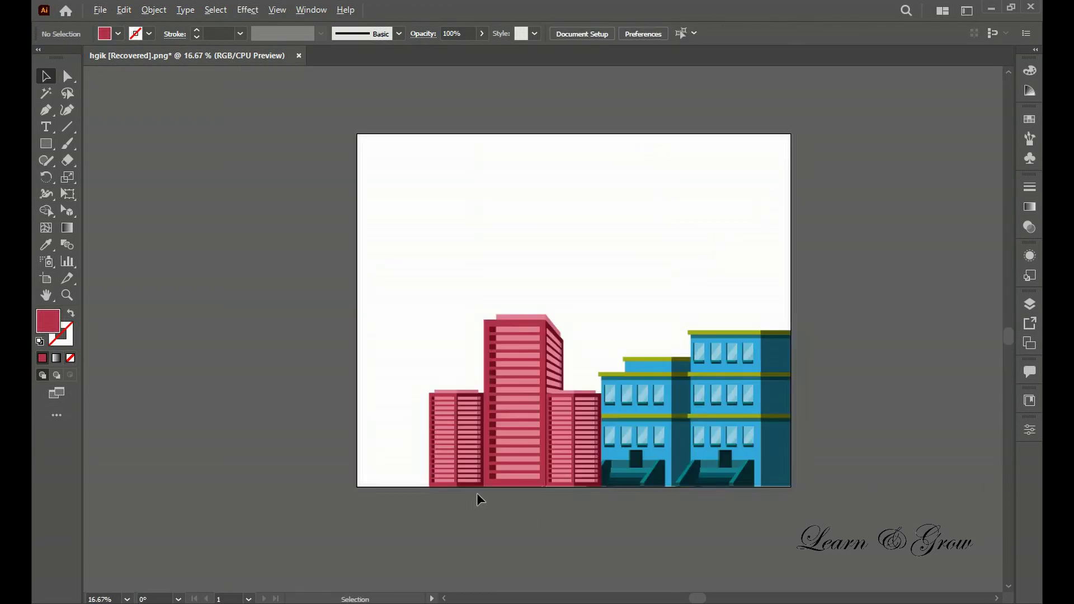
pyautogui.scroll(-3, 477, 492)
pyautogui.moveTo(537, 435); pyautogui.dragTo(413, 343)
pyautogui.moveTo(426, 263); pyautogui.dragTo(358, 229)
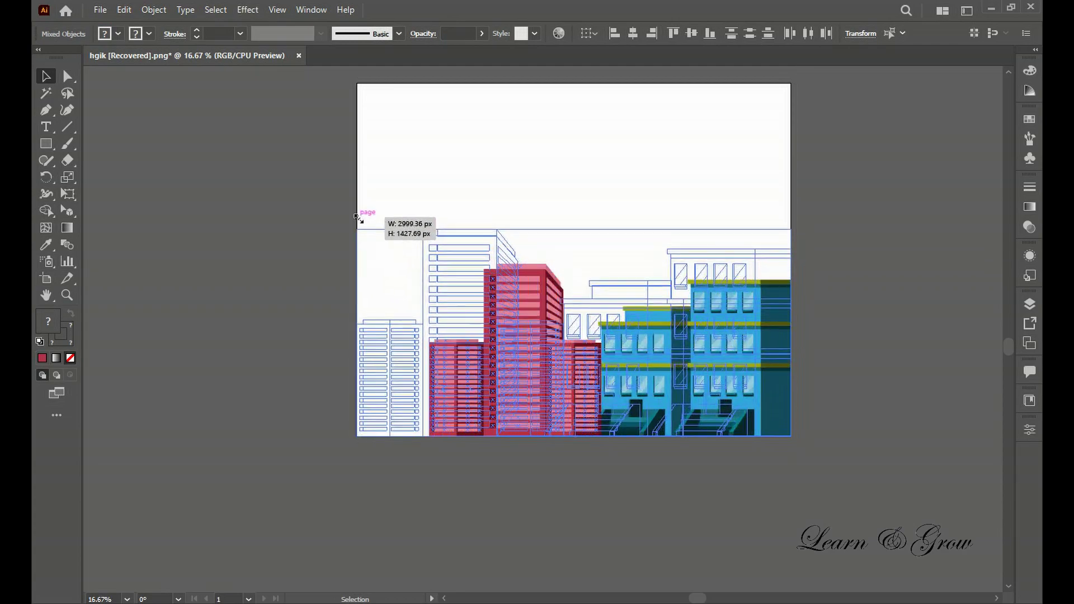
pyautogui.click(302, 155)
# Draw a rectangle covering the artboard and send it behind the buildings
pyautogui.scroll(1, 302, 155)
pyautogui.moveTo(725, 462); pyautogui.dragTo(791, 498)
pyautogui.rightClick(395, 211)
pyautogui.click(419, 530)
pyautogui.scroll(-1, 576, 230)
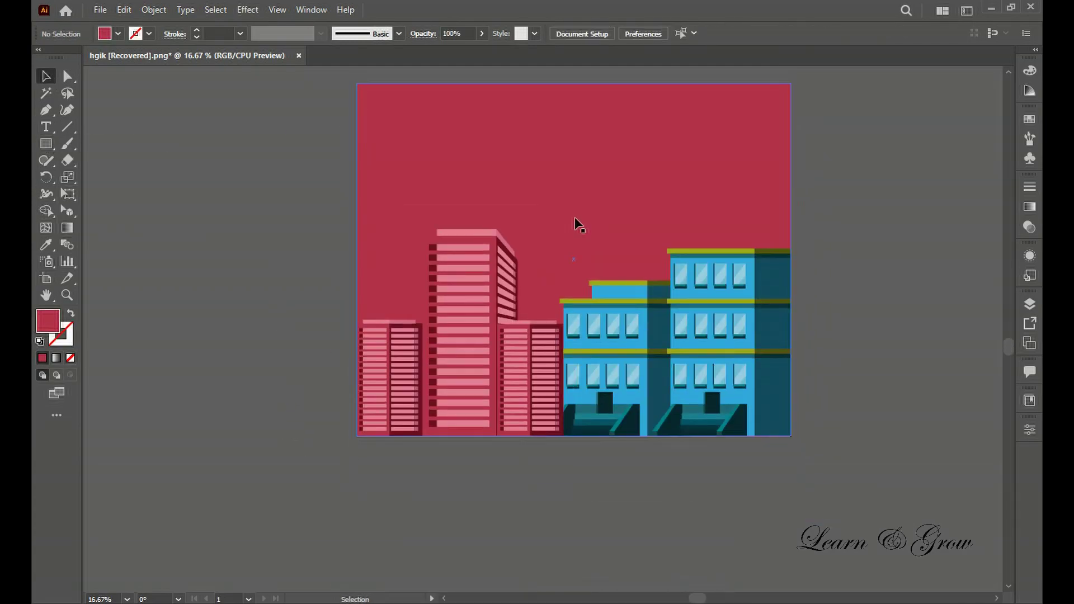
# Fill the background rectangle with teal #72c2bc
pyautogui.doubleClick(49, 321)
pyautogui.click(115, 355)
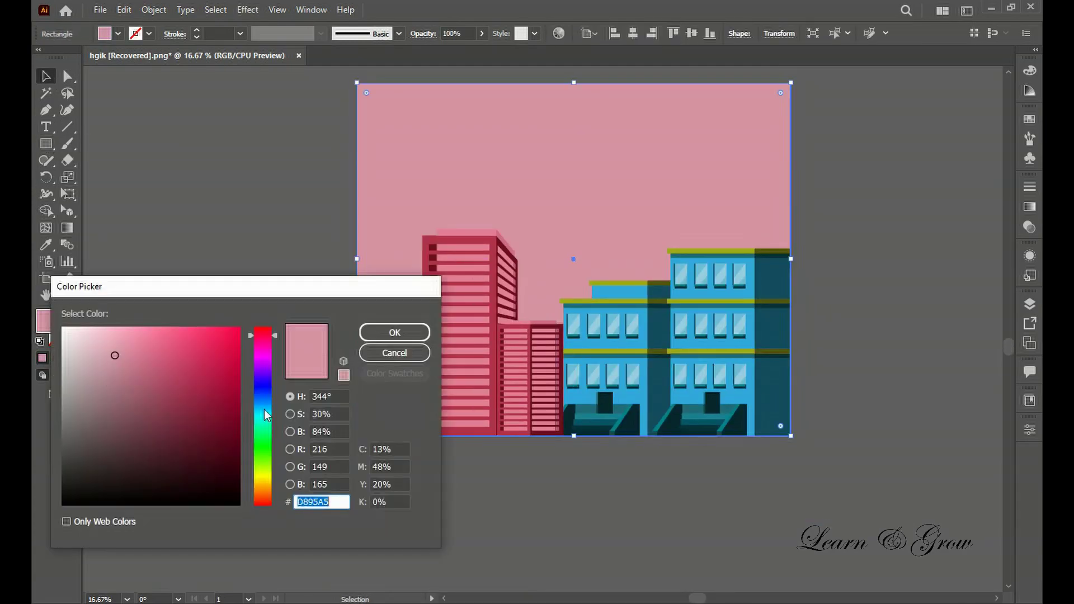
pyautogui.write('72c2bc')
pyautogui.press('Return')
pyautogui.scroll(2, 304, 383)
pyautogui.scroll(2, 169, 244)
pyautogui.press('l')
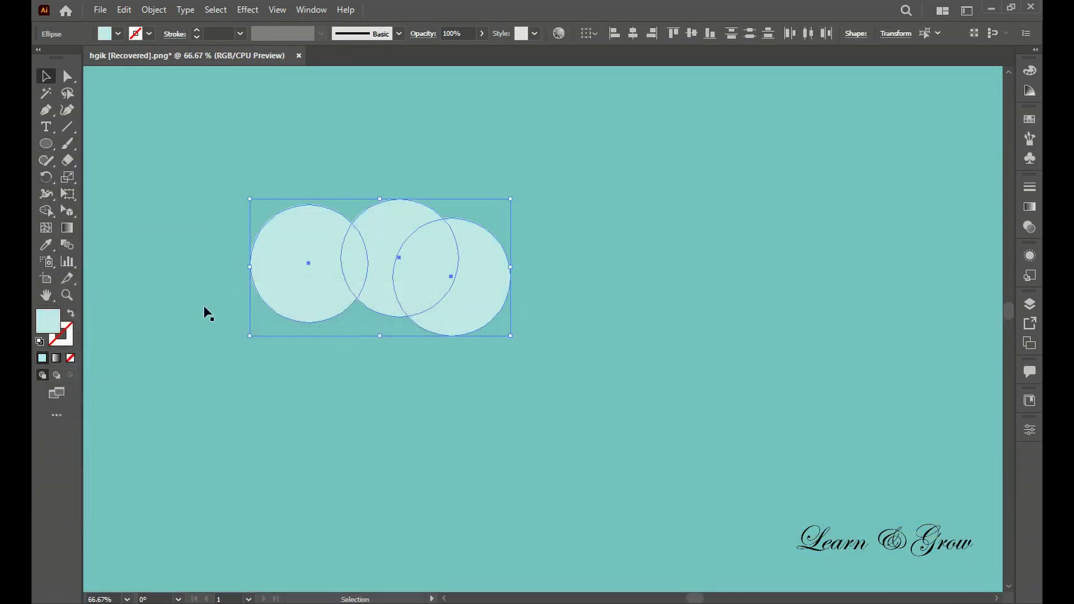
# Build a cloud from circles and an ellipse merged into one shape, then scale it down
pyautogui.moveTo(505, 339); pyautogui.dragTo(454, 333)
pyautogui.click(242, 297)
pyautogui.click(566, 332)
pyautogui.press('v')
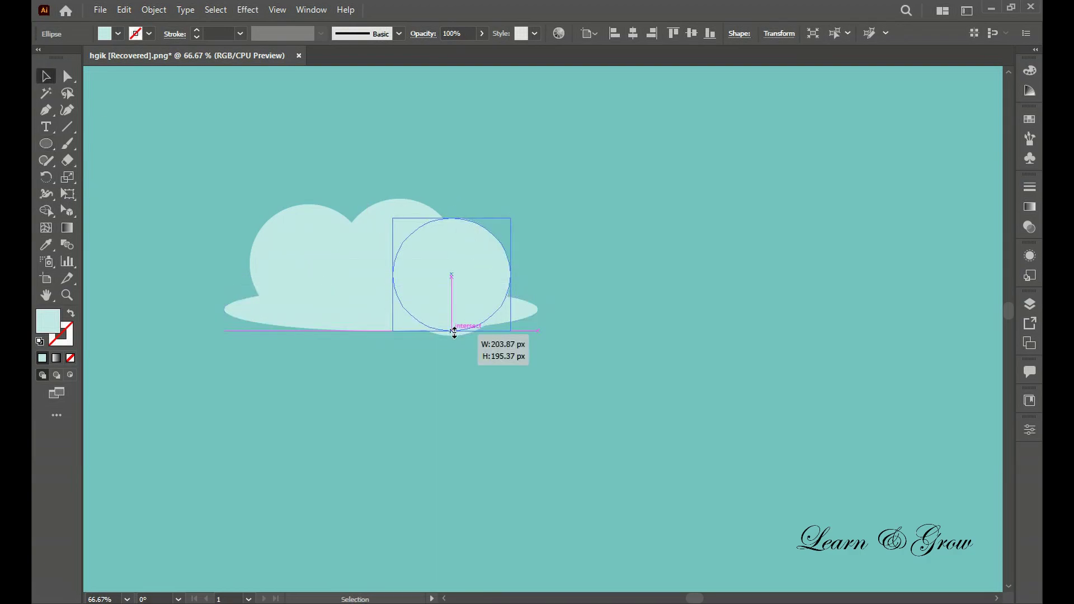
pyautogui.moveTo(289, 308); pyautogui.dragTo(350, 288)
pyautogui.press('v')
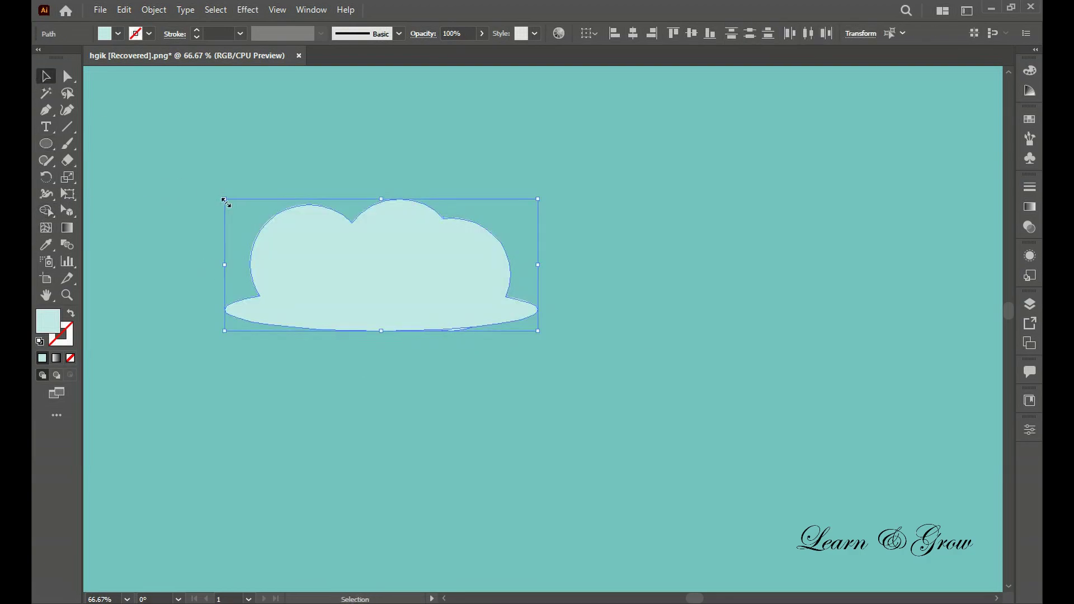
pyautogui.moveTo(223, 200)
pyautogui.mouseDown()
pyautogui.moveTo(425, 283)
pyautogui.moveTo(752, 336)
pyautogui.mouseUp()
# Make mirrored copies of the cloud and position them across the teal sky
pyautogui.scroll(-3, 463, 323)
pyautogui.rightClick(380, 297)
pyautogui.click(560, 443)
pyautogui.click(748, 388)
pyautogui.scroll(-2, 752, 336)
pyautogui.moveTo(386, 232); pyautogui.dragTo(520, 273)
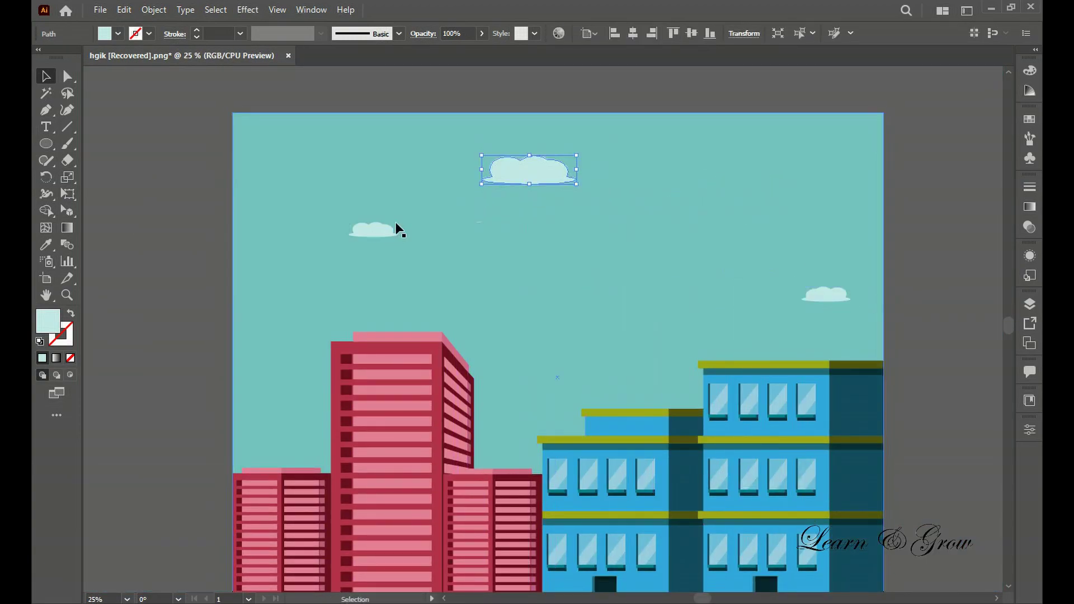
pyautogui.scroll(-1, 193, 163)
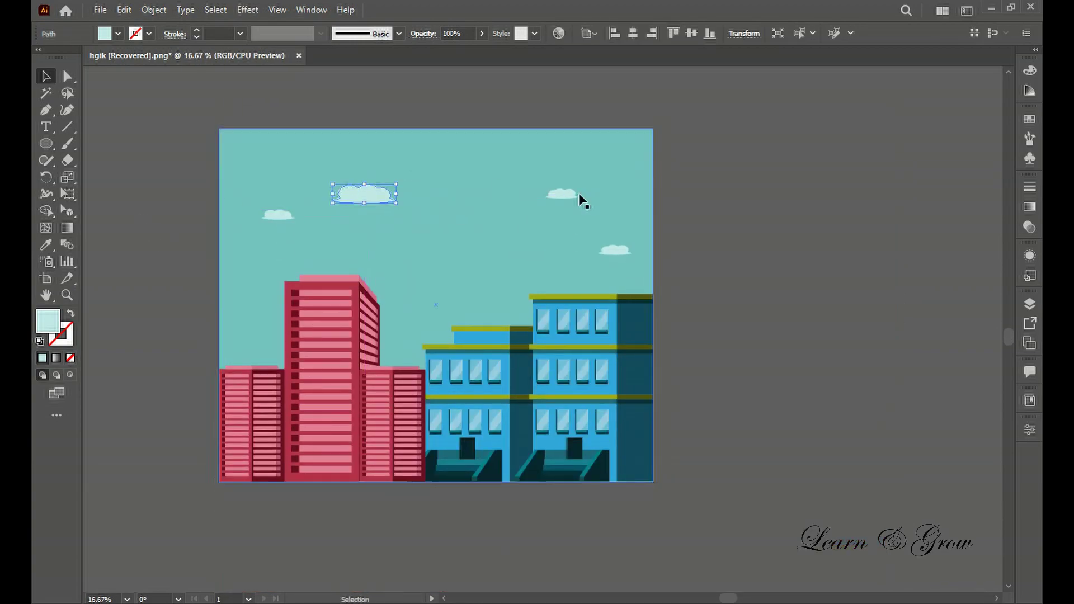
# Fill the upper-right sky circle with solid yellow
pyautogui.doubleClick(47, 319)
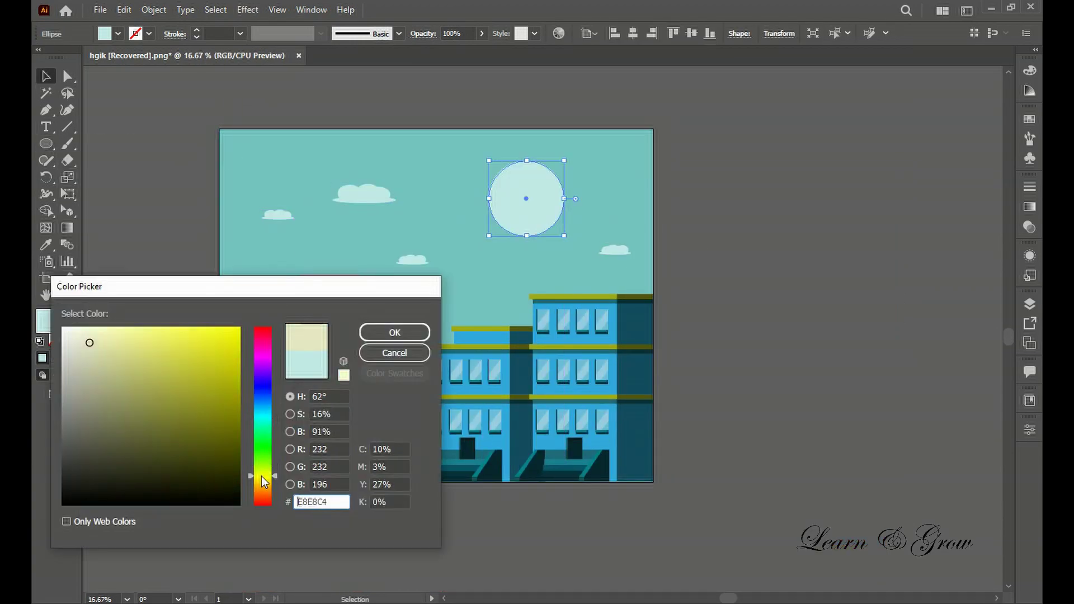
pyautogui.click(195, 354)
pyautogui.click(379, 333)
pyautogui.scroll(1, 766, 359)
pyautogui.scroll(-1, 761, 356)
# Apply a gradient fill to the sun and recolor its dark stop yellow
pyautogui.click(548, 202)
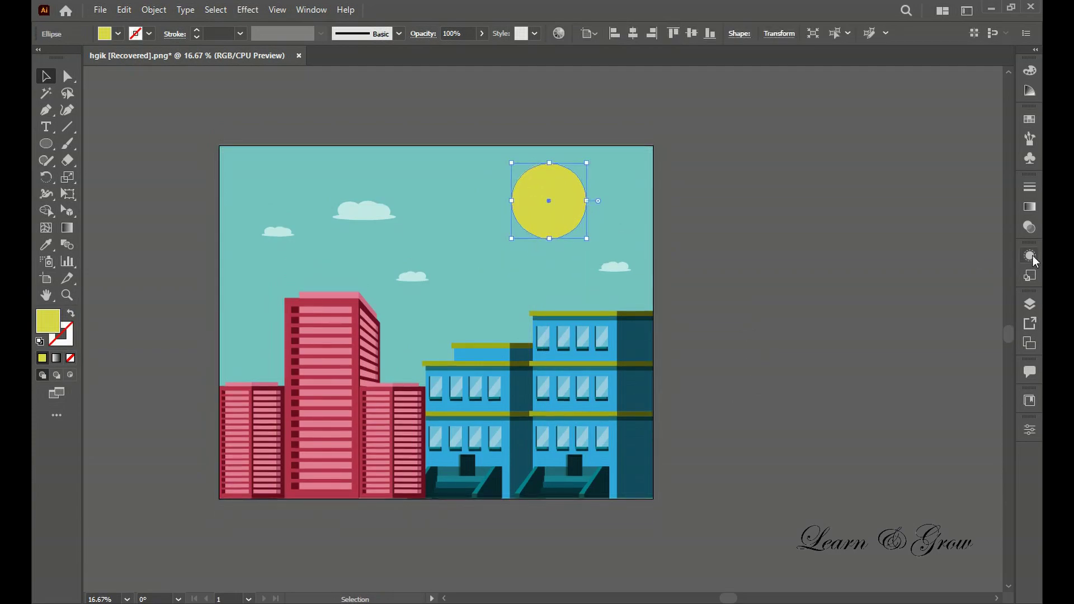
pyautogui.click(1030, 207)
pyautogui.click(856, 206)
pyautogui.doubleClick(982, 313)
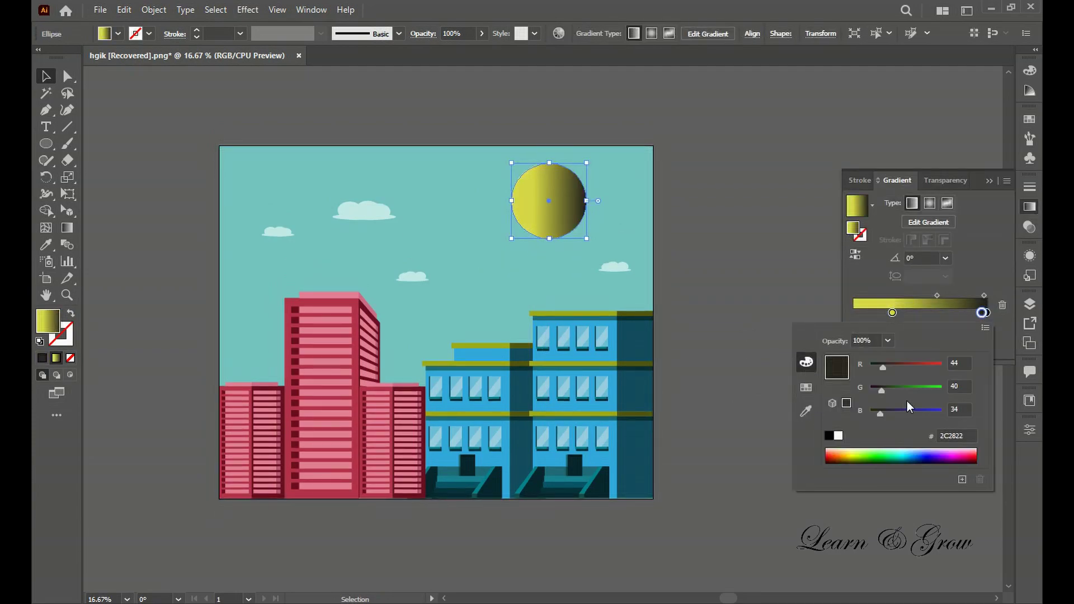
pyautogui.click(938, 311)
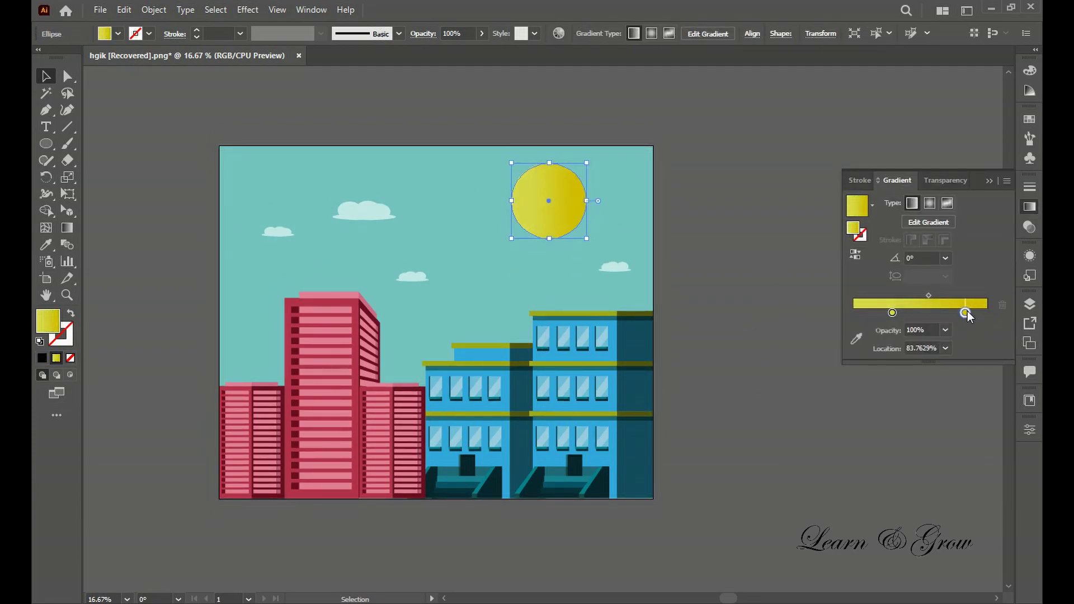
pyautogui.doubleClick(937, 312)
pyautogui.press('Escape')
# Drag a first diagonal gradient direction across the sun with the Gradient tool
pyautogui.press('g')
pyautogui.moveTo(505, 163); pyautogui.dragTo(612, 258)
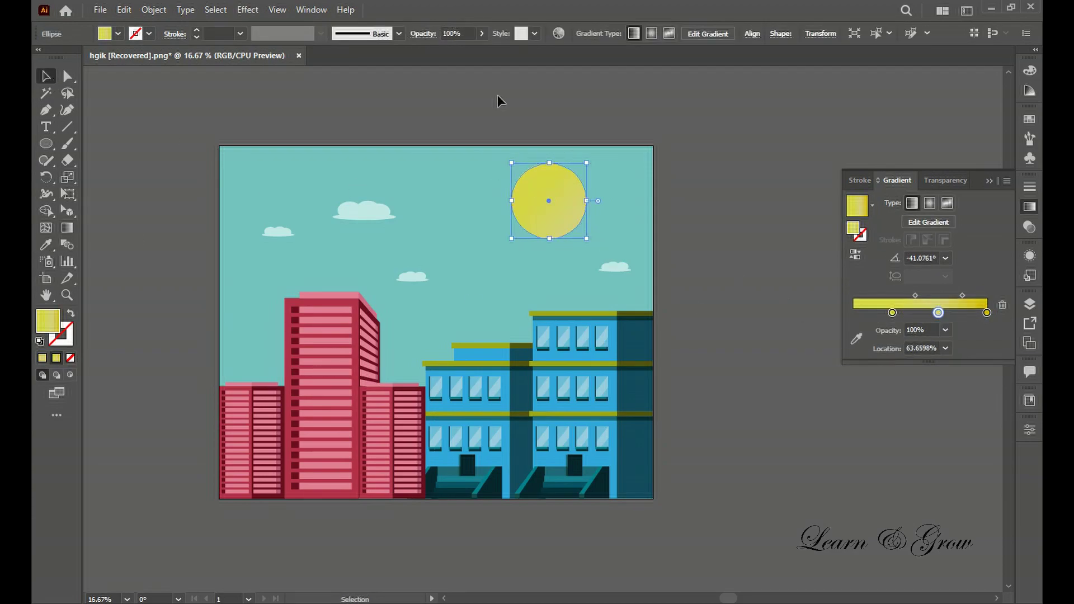
pyautogui.scroll(1, 532, 257)
pyautogui.scroll(2, 565, 223)
pyautogui.press('v')
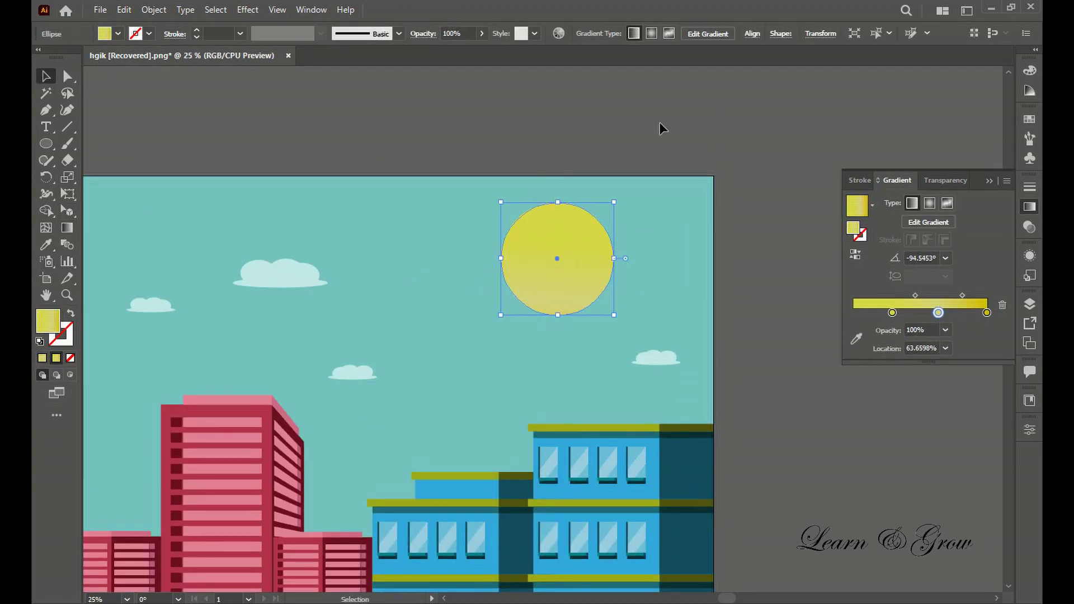
pyautogui.click(659, 123)
pyautogui.scroll(-1, 747, 140)
pyautogui.scroll(1, 787, 287)
# Redraw the sun's gradient vertically, pale yellow at top to golden below
pyautogui.click(562, 219)
pyautogui.press('g')
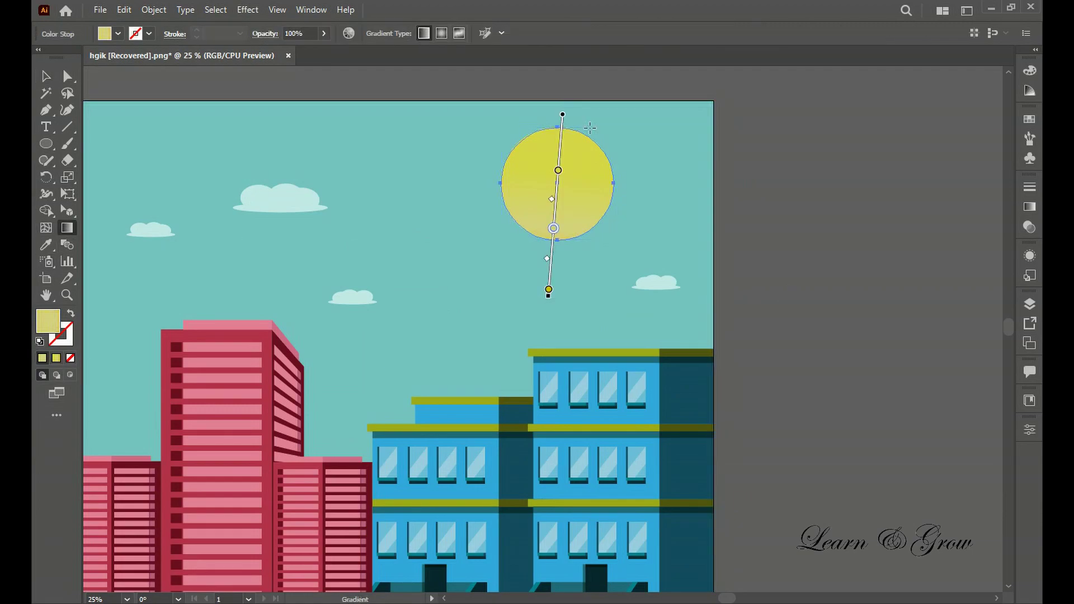
pyautogui.press('v')
pyautogui.press('g')
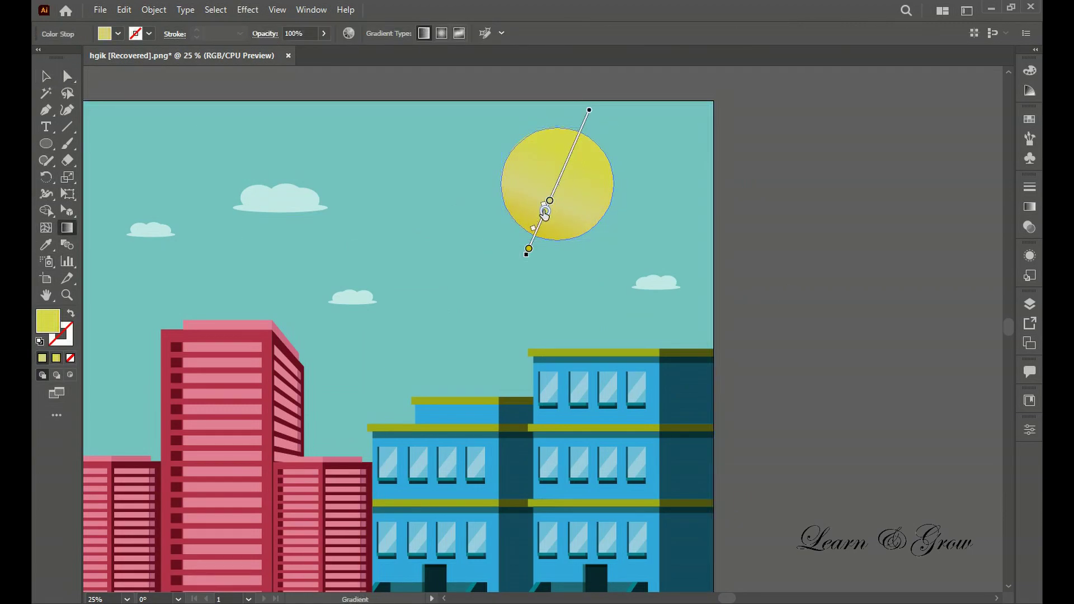
pyautogui.moveTo(480, 120); pyautogui.dragTo(660, 270)
pyautogui.moveTo(556, 103); pyautogui.dragTo(558, 255)
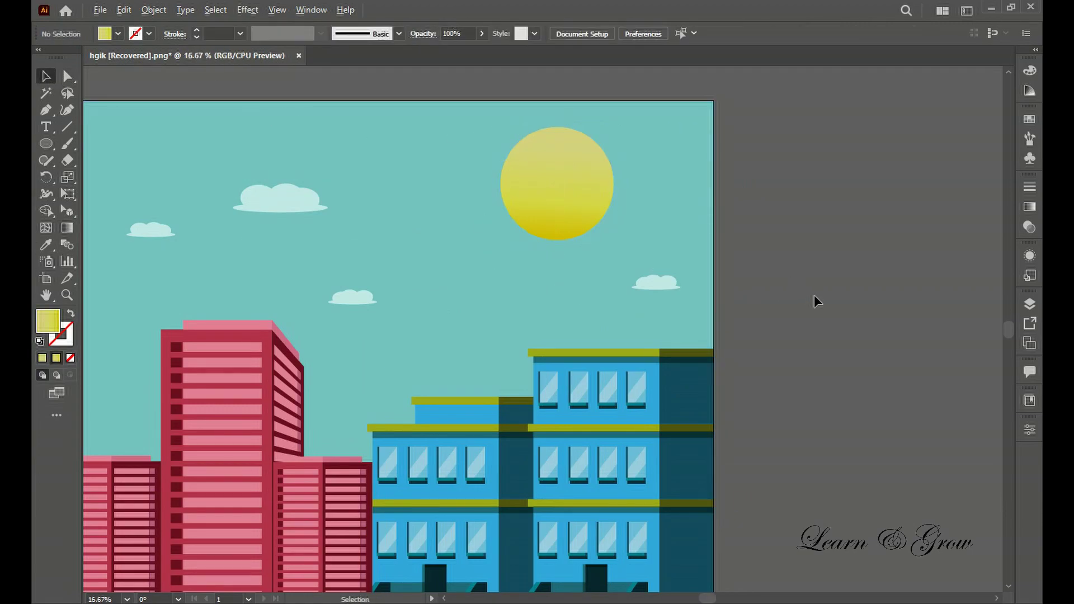
# Zoom out to the whole artboard, then zoom in on the buildings and show the Layers panel (F7)
pyautogui.click(773, 290)
pyautogui.hotkey('ctrl', '-')
pyautogui.scroll(-2, 773, 290)
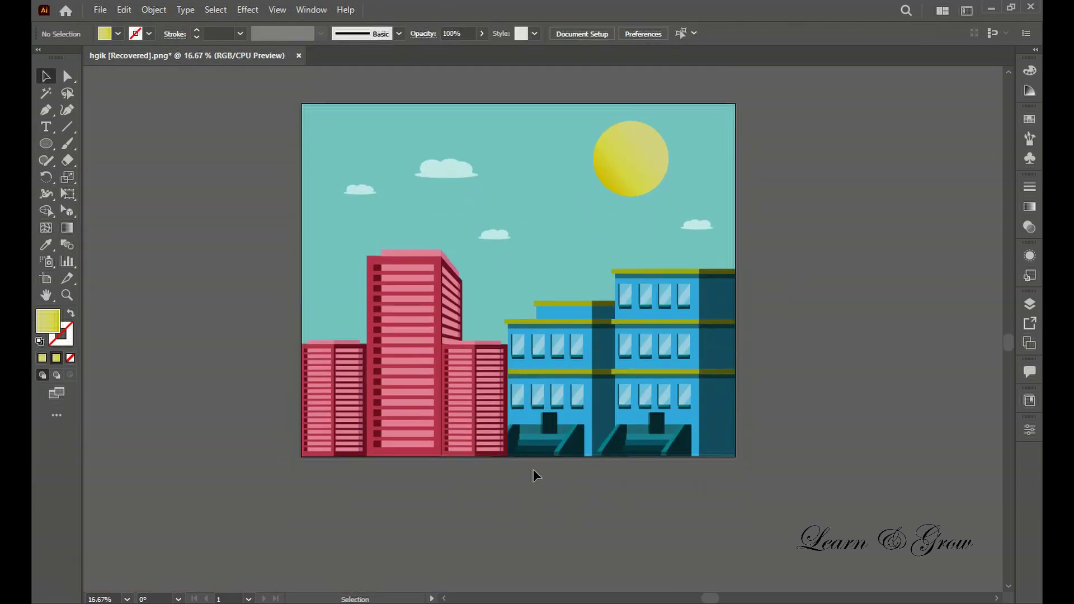
pyautogui.click(576, 328)
pyautogui.hotkey('ctrl', '+')
pyautogui.press('F7')
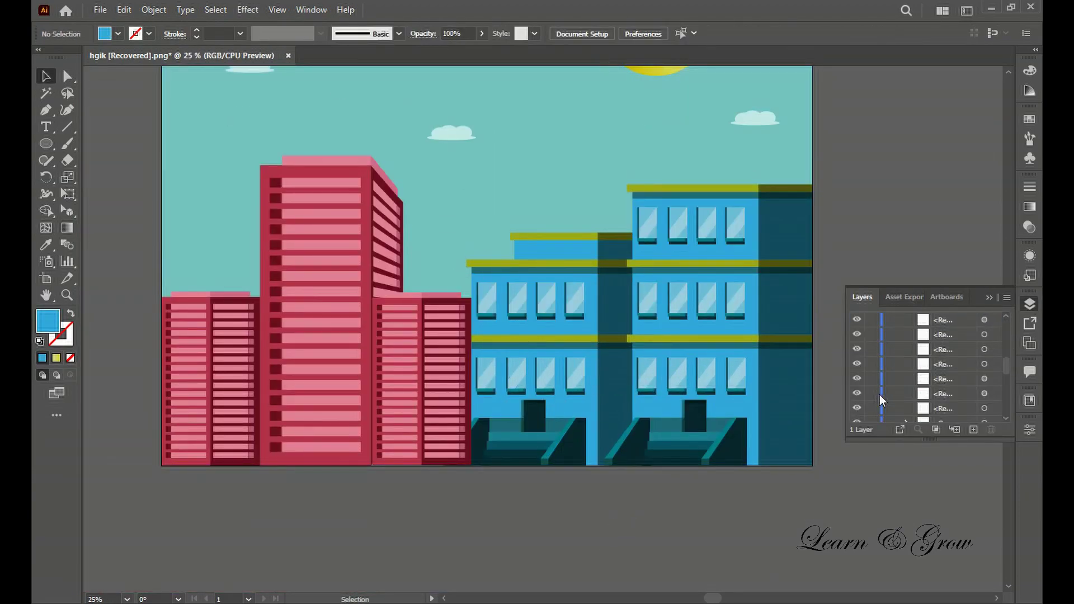
pyautogui.scroll(3, 877, 391)
pyautogui.scroll(3, 878, 371)
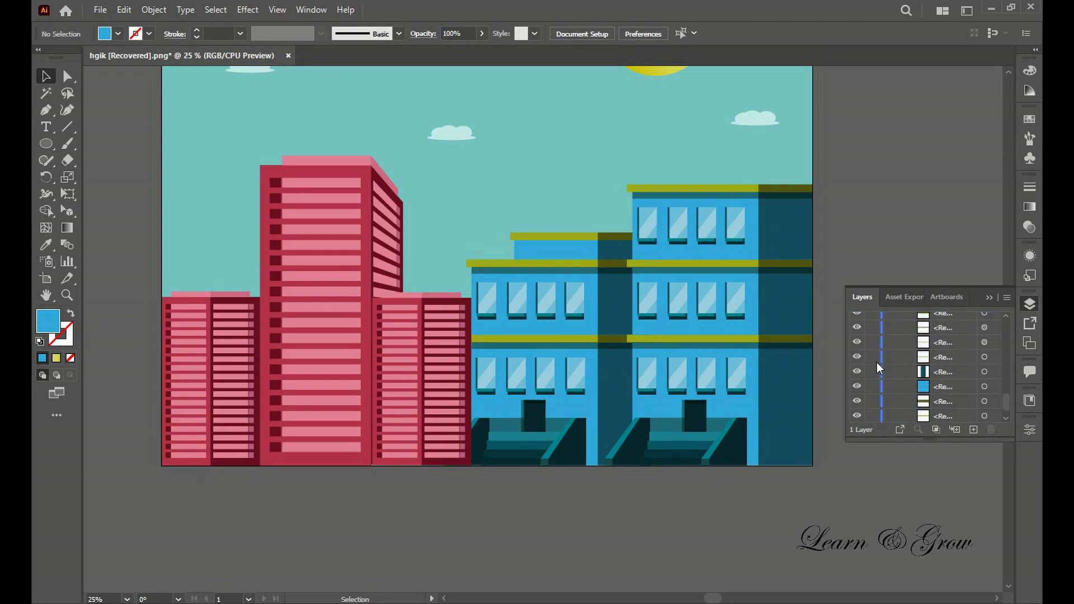
pyautogui.scroll(2, 531, 290)
pyautogui.scroll(-2, 530, 290)
# Try moving the pink buildings, undo, and shift the right pink building slightly right
pyautogui.click(420, 430)
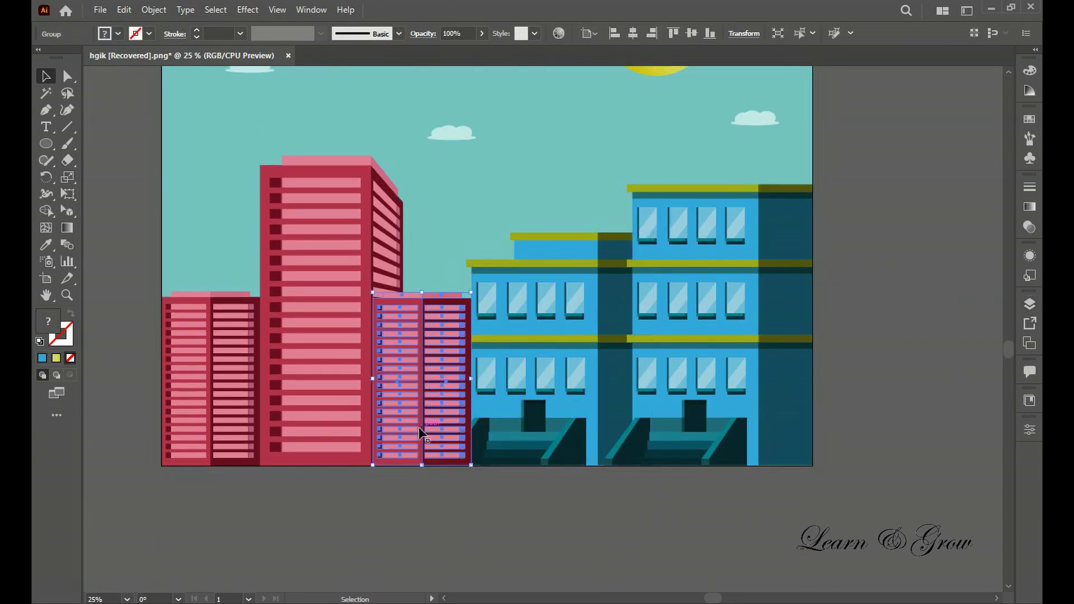
pyautogui.click(208, 313)
pyautogui.moveTo(208, 313); pyautogui.dragTo(173, 403)
pyautogui.moveTo(426, 325)
pyautogui.mouseDown()
pyautogui.moveTo(398, 325)
pyautogui.moveTo(432, 439)
pyautogui.mouseUp()
pyautogui.hotkey('ctrl', 'z')
pyautogui.hotkey('ctrl', 'z')
pyautogui.hotkey('ctrl', 'z')
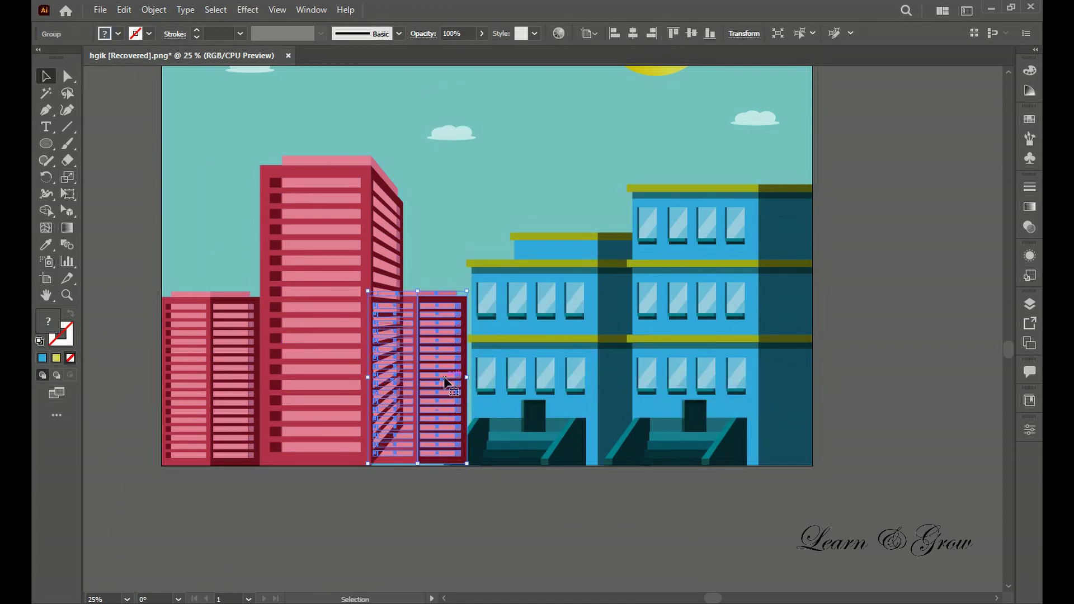
pyautogui.moveTo(425, 392); pyautogui.dragTo(467, 436)
# Stretch the blue building's base leftward
pyautogui.click(335, 427)
pyautogui.moveTo(487, 207); pyautogui.dragTo(629, 554)
pyautogui.click(744, 528)
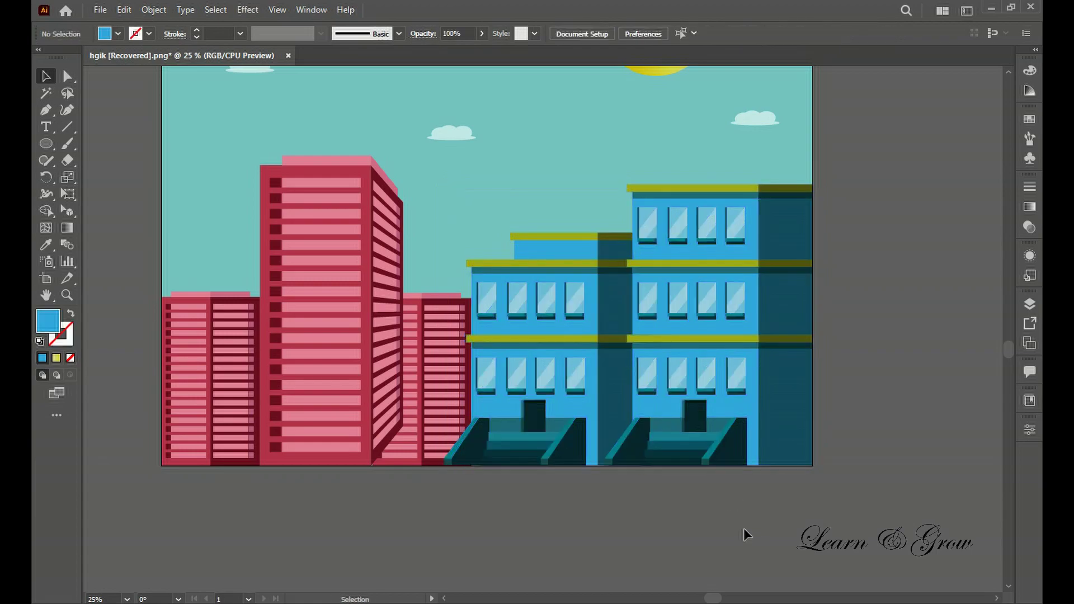
# Reposition the tall crimson tower and restack it with Send Backward, Send to Back and Bring to Front
pyautogui.click(386, 403)
pyautogui.moveTo(319, 376); pyautogui.dragTo(303, 417)
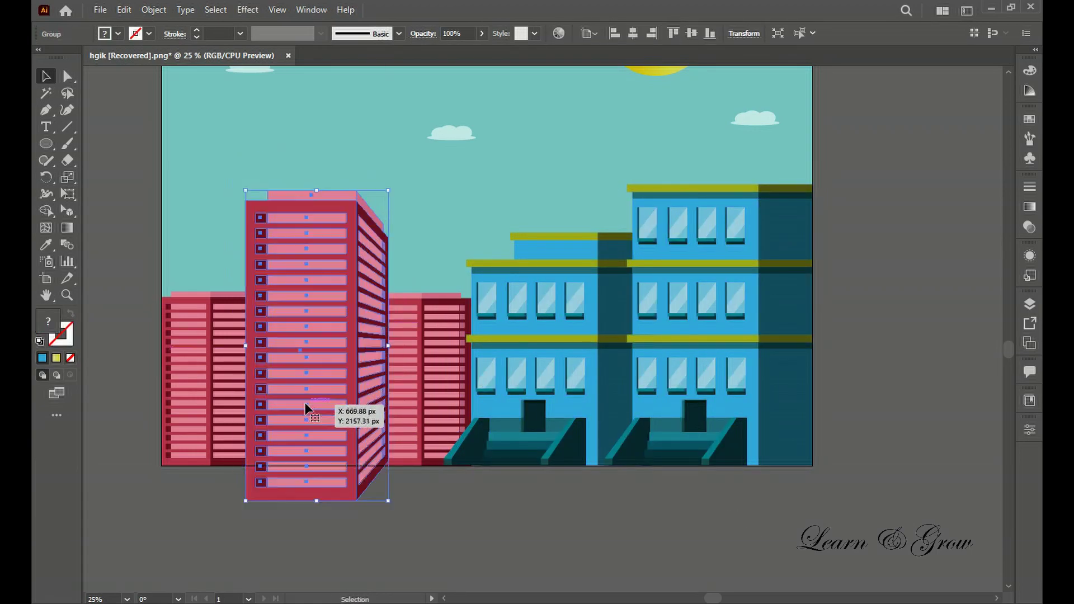
pyautogui.rightClick(213, 364)
pyautogui.click(408, 304)
pyautogui.rightClick(325, 336)
pyautogui.click(504, 300)
pyautogui.rightClick(353, 269)
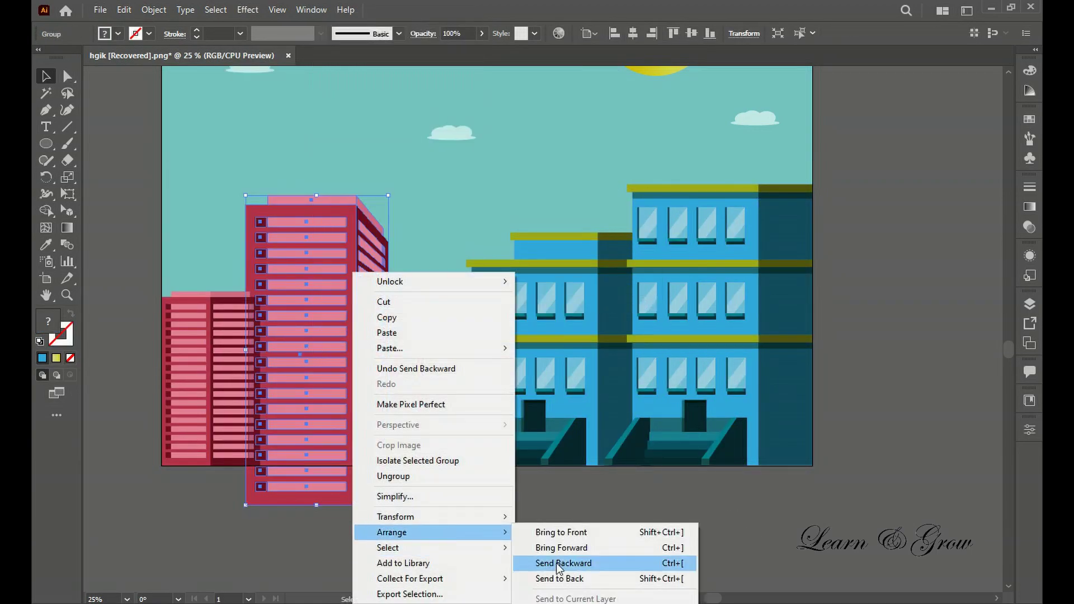
pyautogui.click(537, 578)
pyautogui.rightClick(230, 562)
pyautogui.click(275, 352)
pyautogui.moveTo(381, 475); pyautogui.dragTo(391, 444)
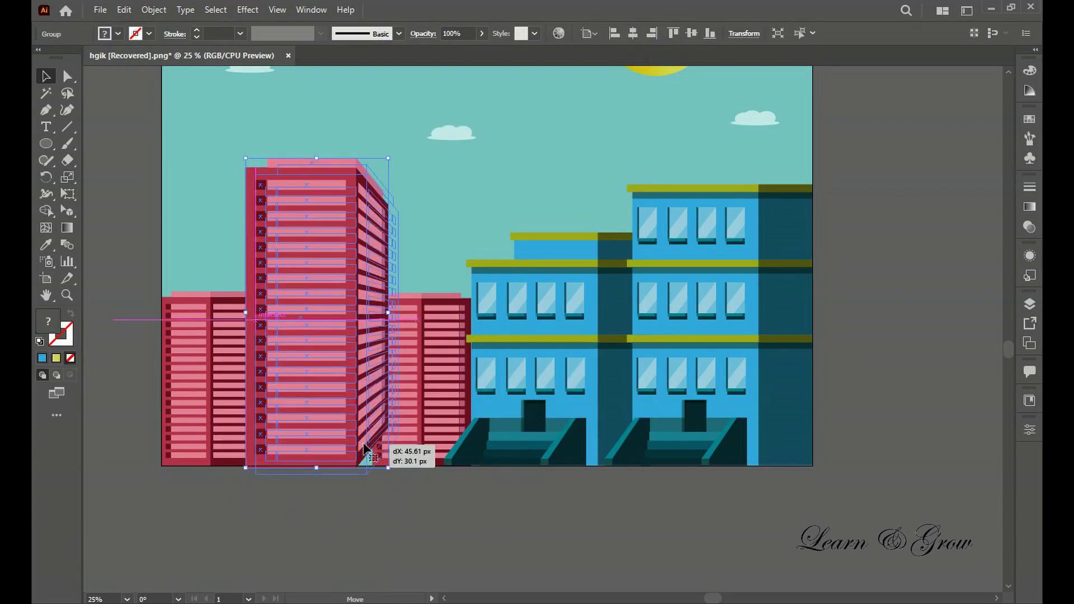
# Bring the small pink building to the front and raise the tall tower slightly
pyautogui.click(391, 444)
pyautogui.rightClick(432, 342)
pyautogui.moveTo(480, 295)
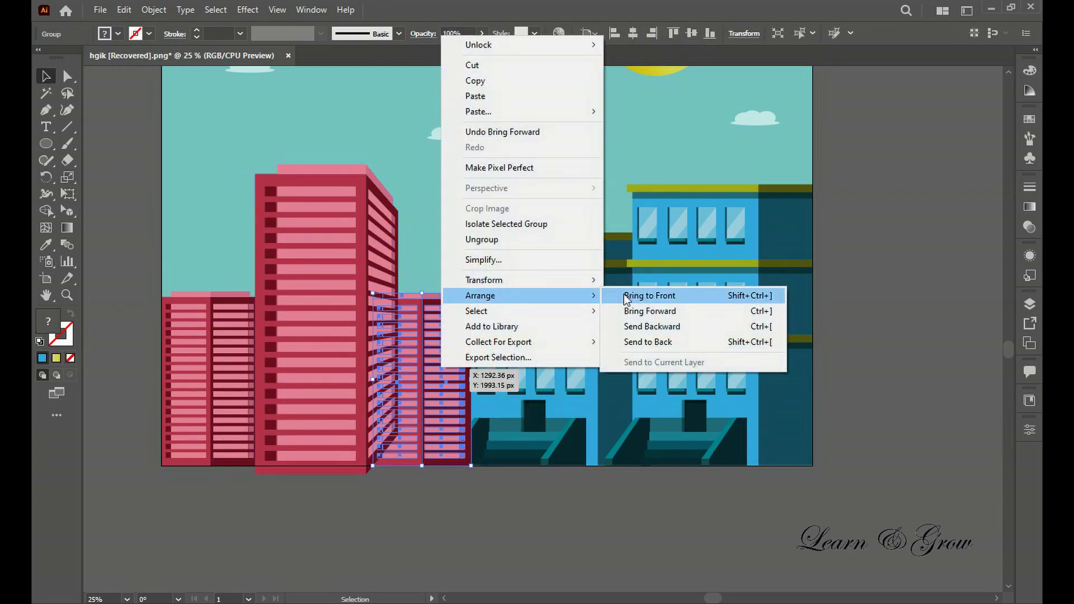
pyautogui.click(649, 292)
pyautogui.rightClick(546, 390)
pyautogui.click(575, 511)
pyautogui.moveTo(312, 451); pyautogui.dragTo(321, 442)
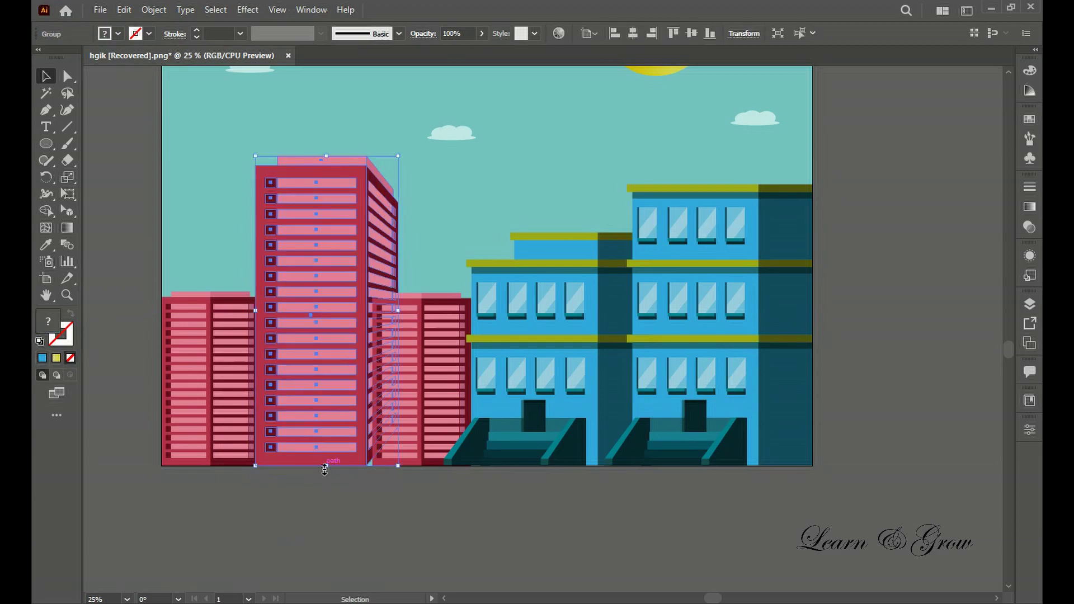
pyautogui.click(354, 512)
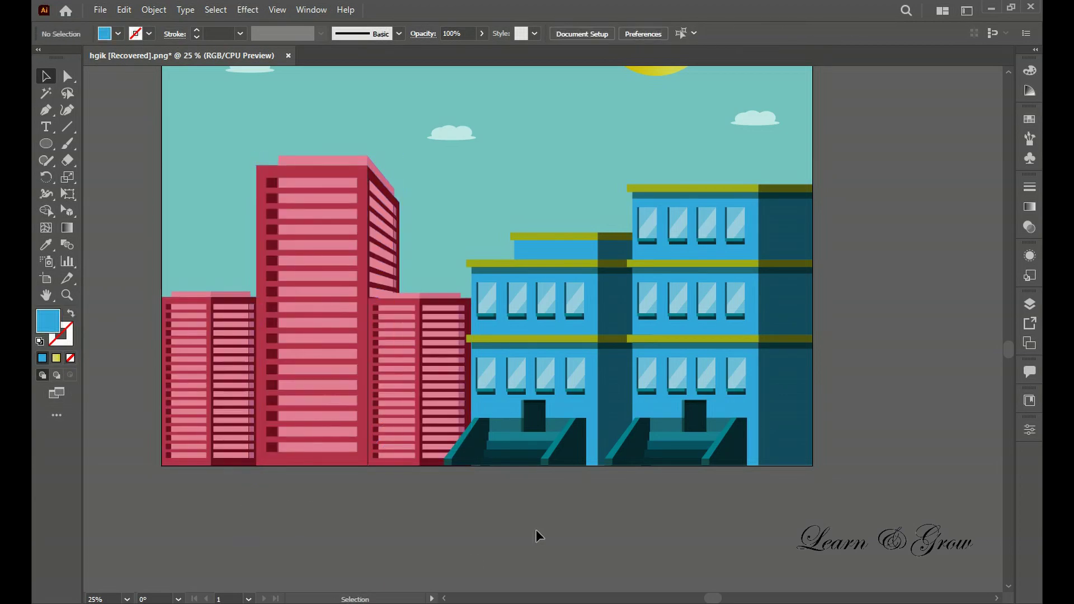
pyautogui.scroll(-1, 536, 529)
pyautogui.rightClick(640, 511)
pyautogui.click(750, 451)
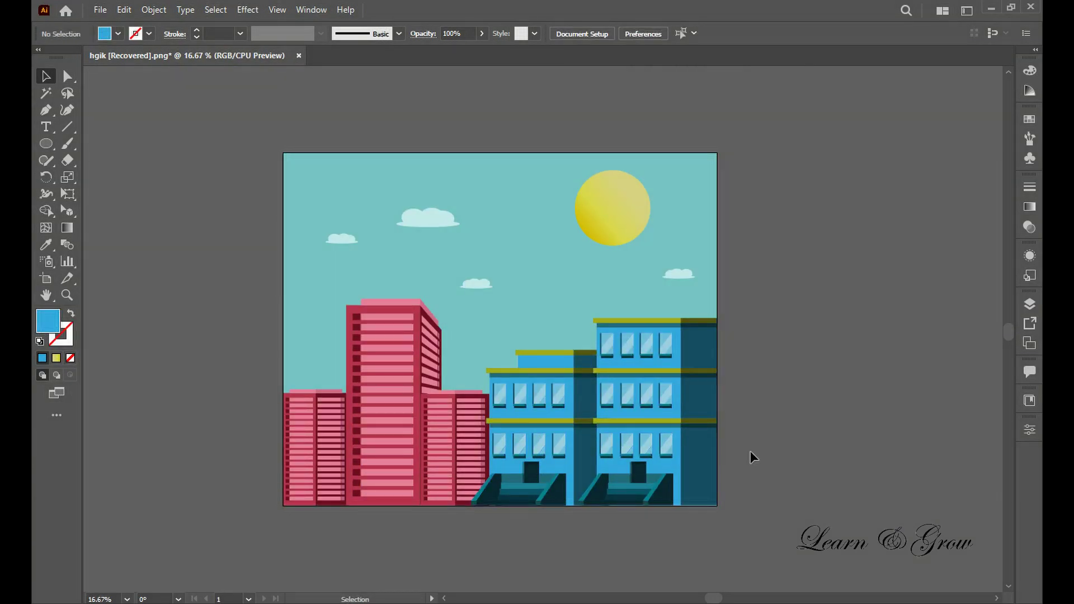